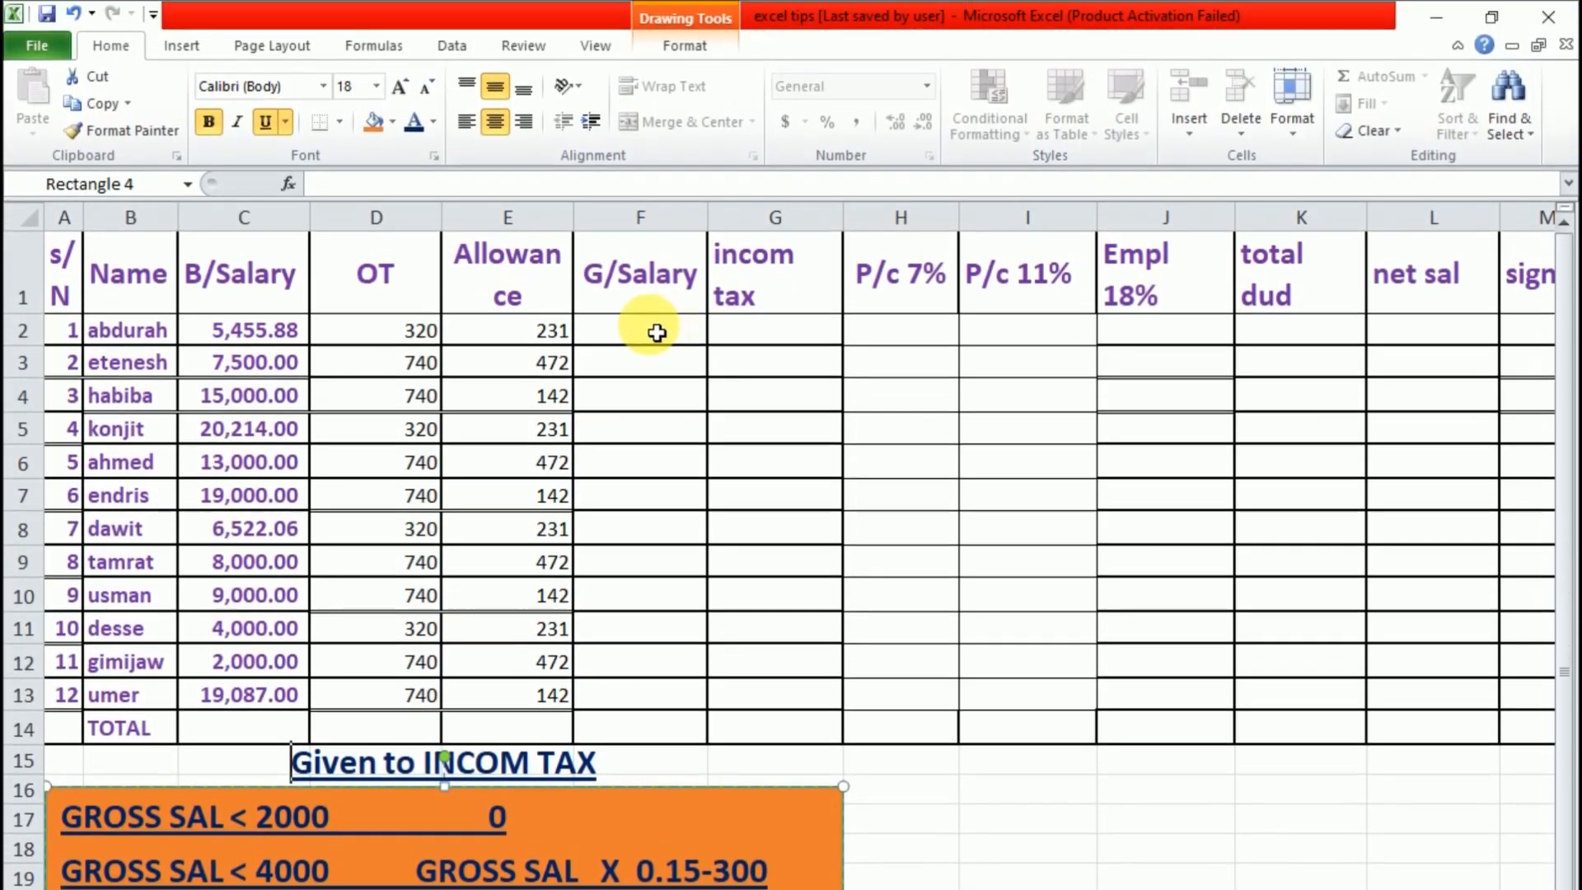
- Calculate the G/Salary in F2 with the formula =C2+D2+E2 and in F3 by applying AutoSum to C3:F3
click(651, 333)
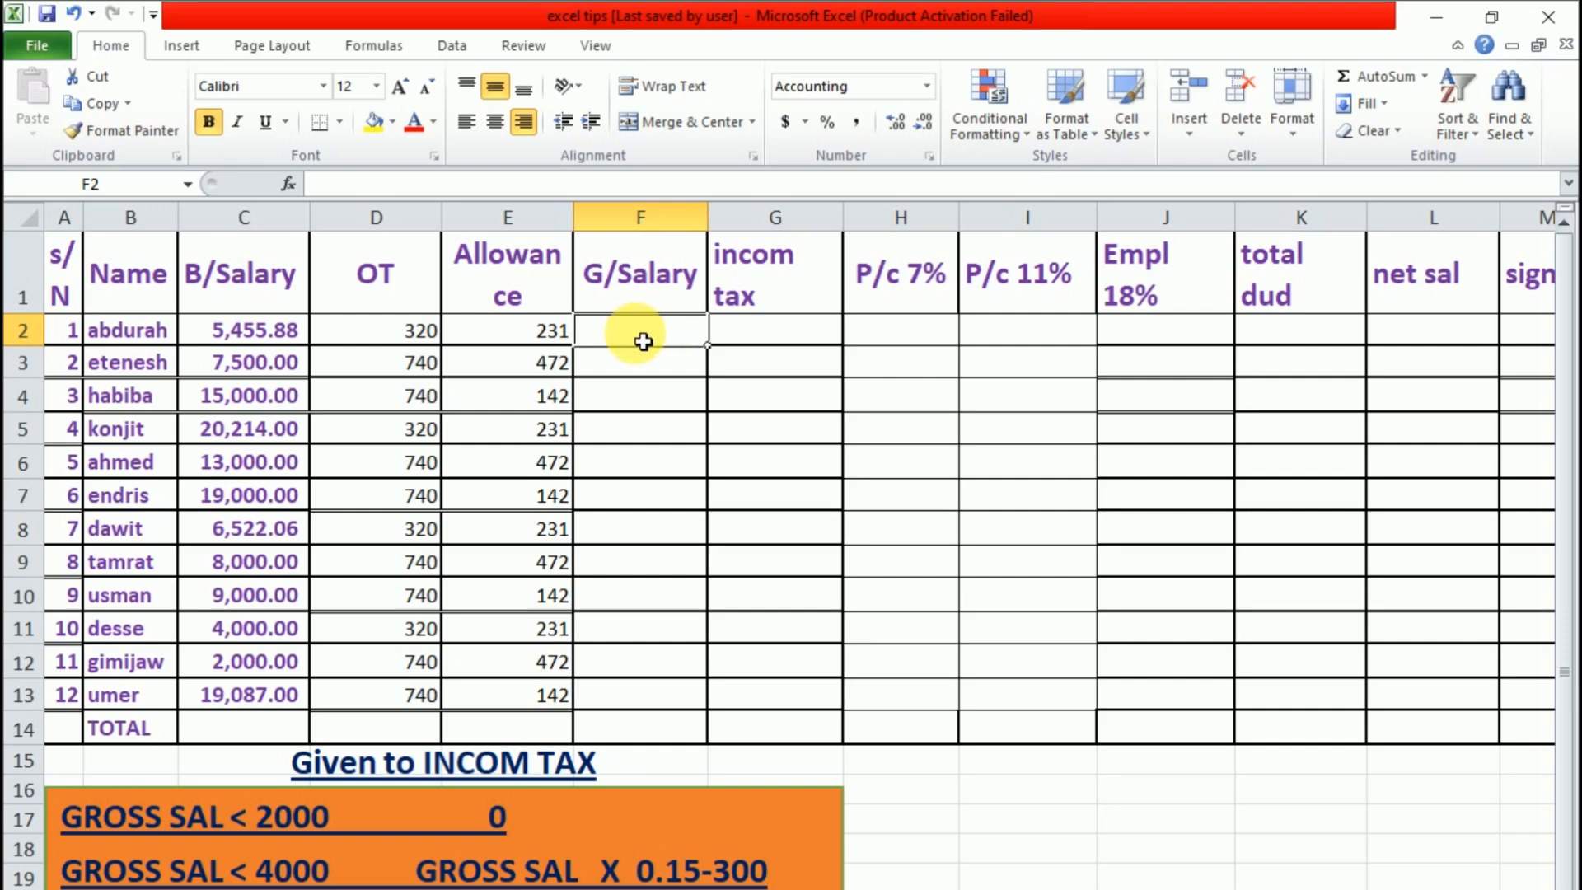
text(=)
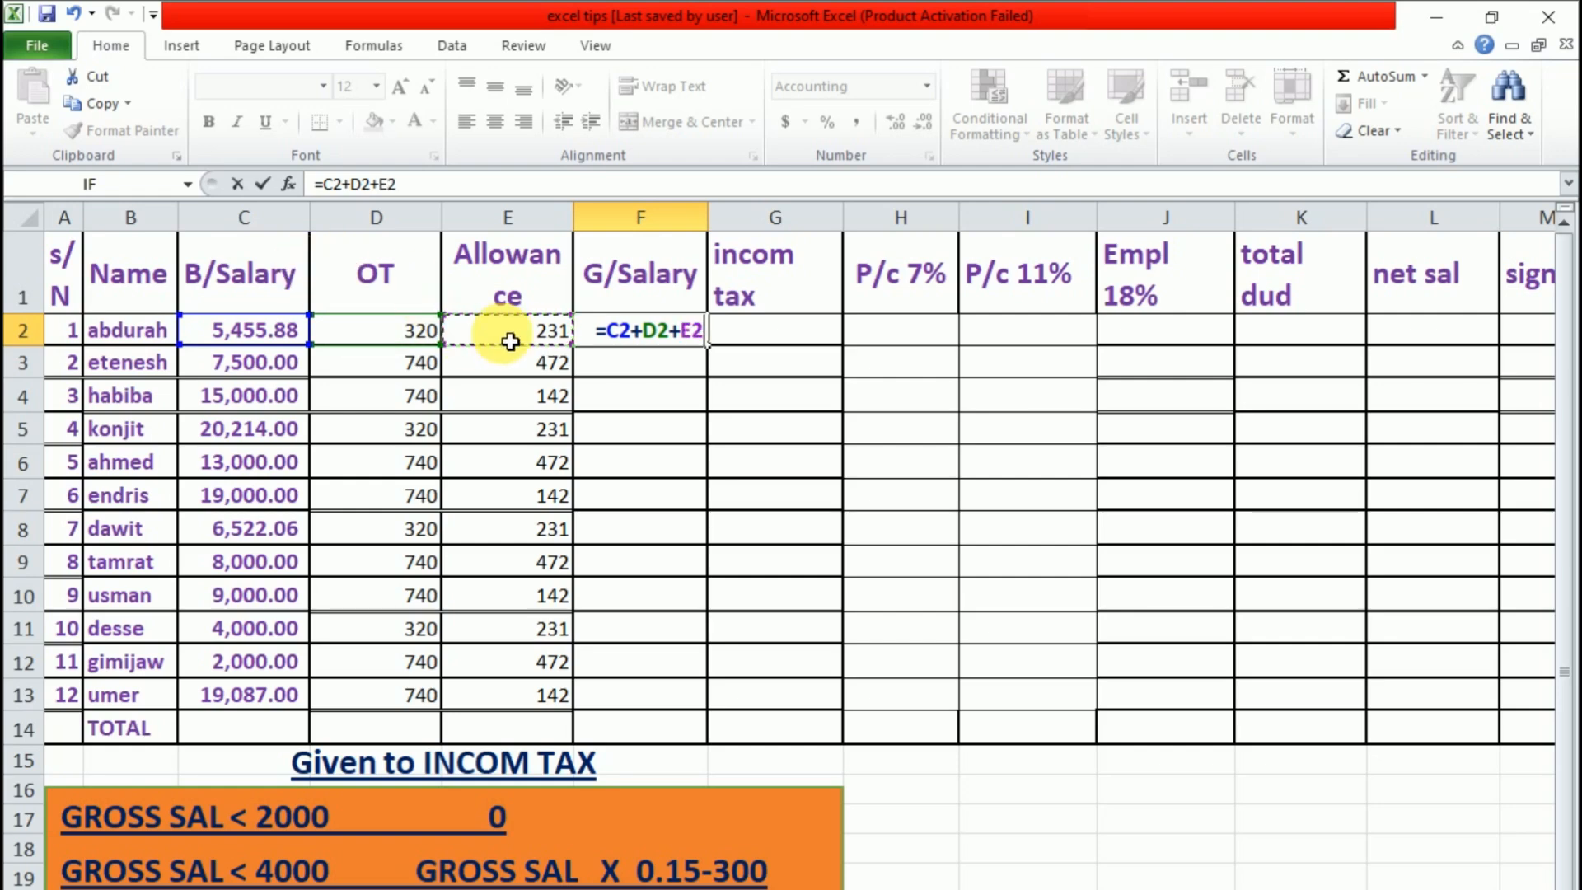
key(Return)
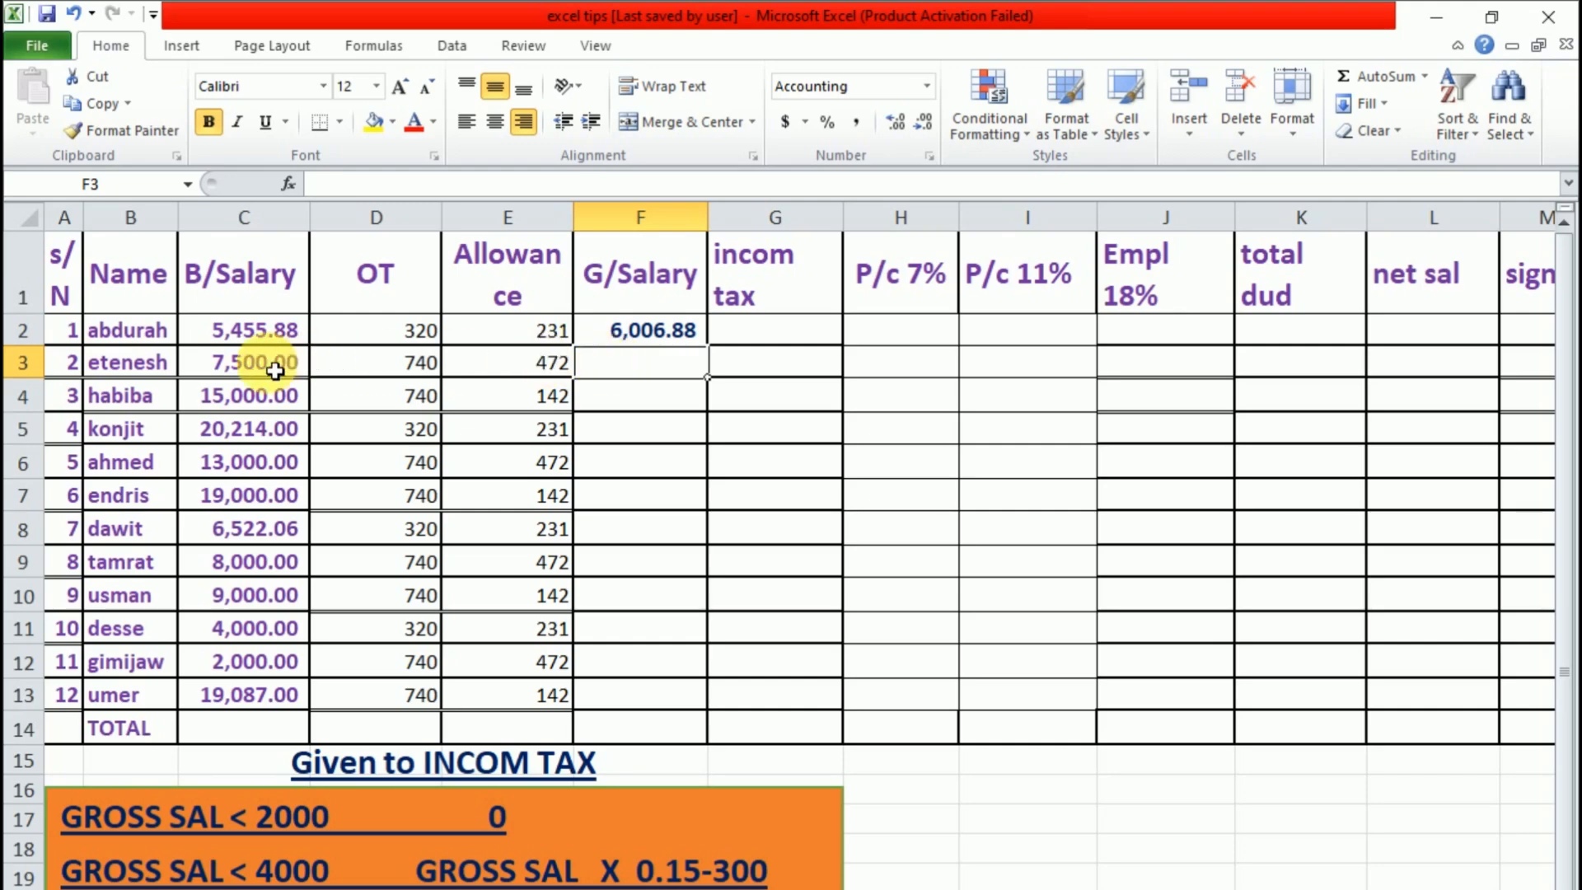
drag(284, 370, 452, 373)
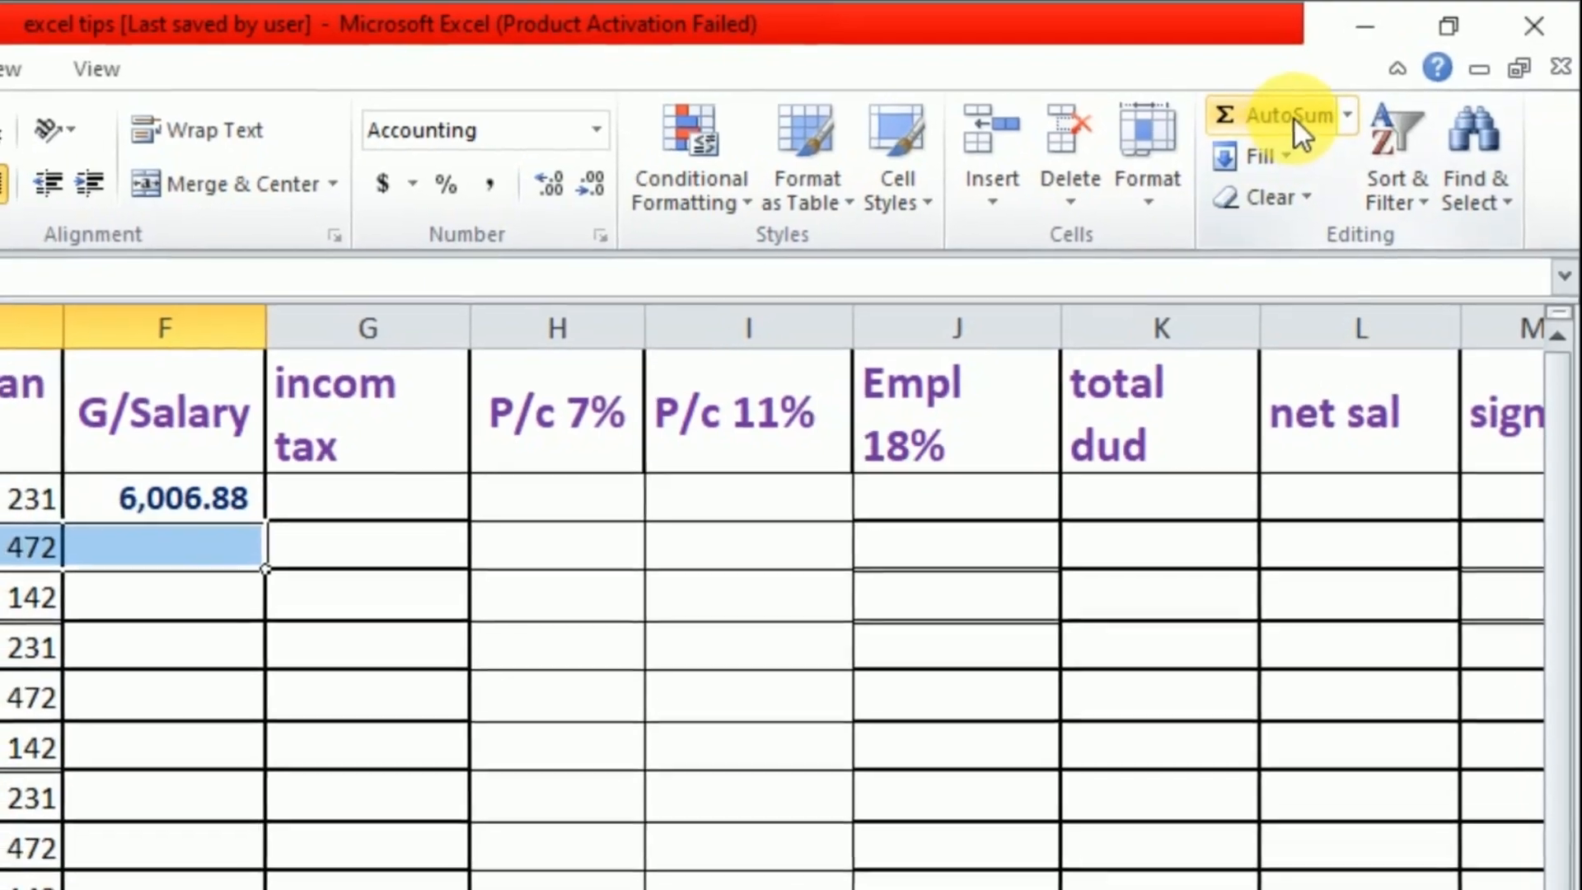
click(1299, 116)
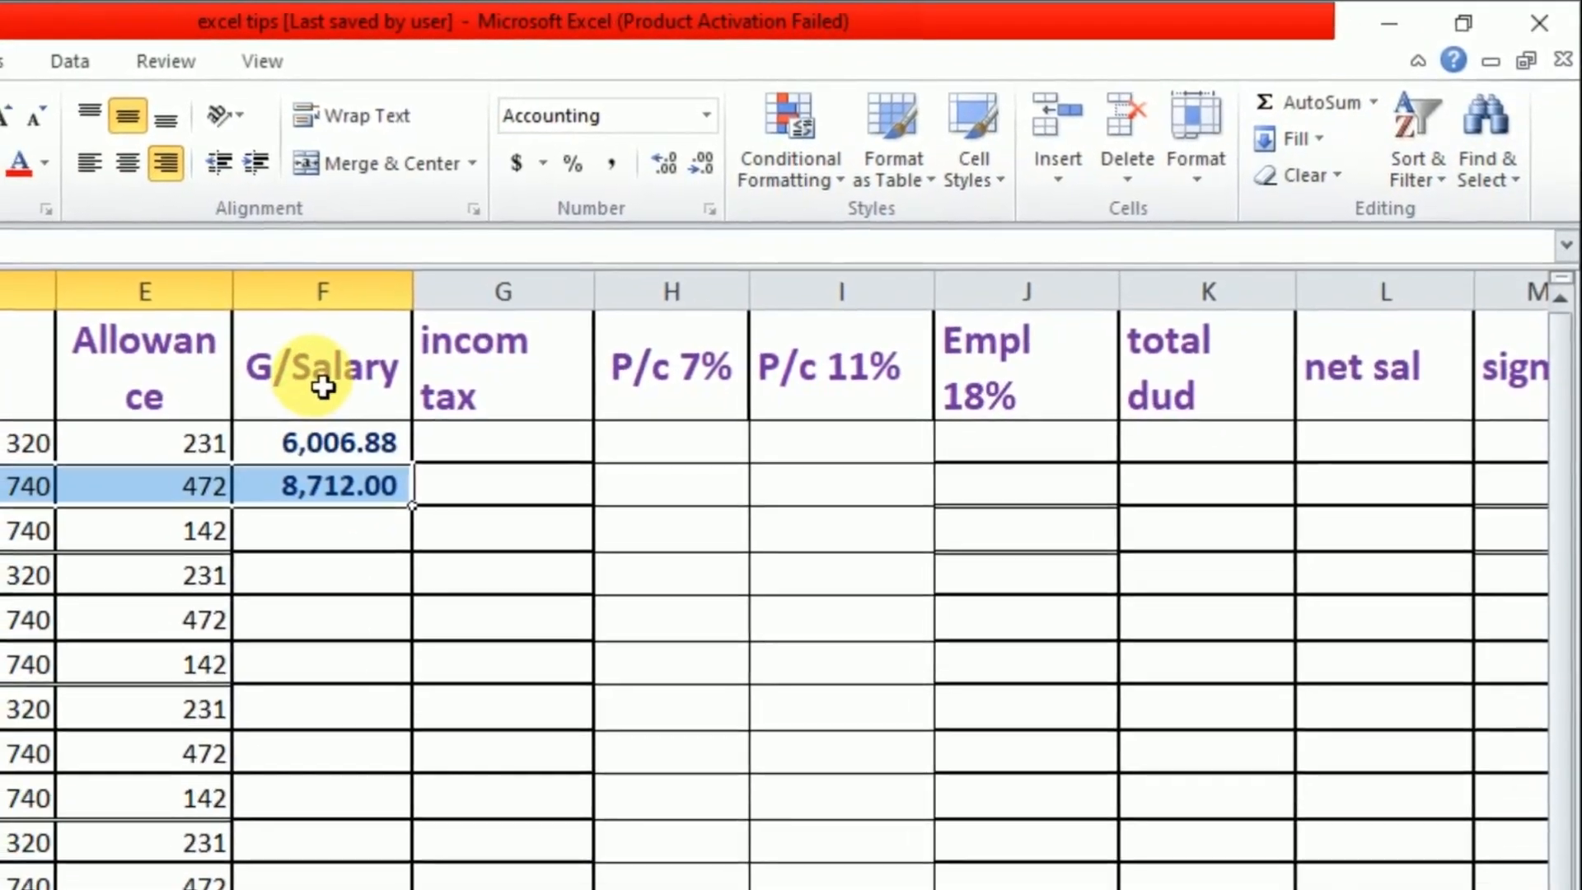
- Insert the SUM function in F4 to add the range C4:E4
click(317, 527)
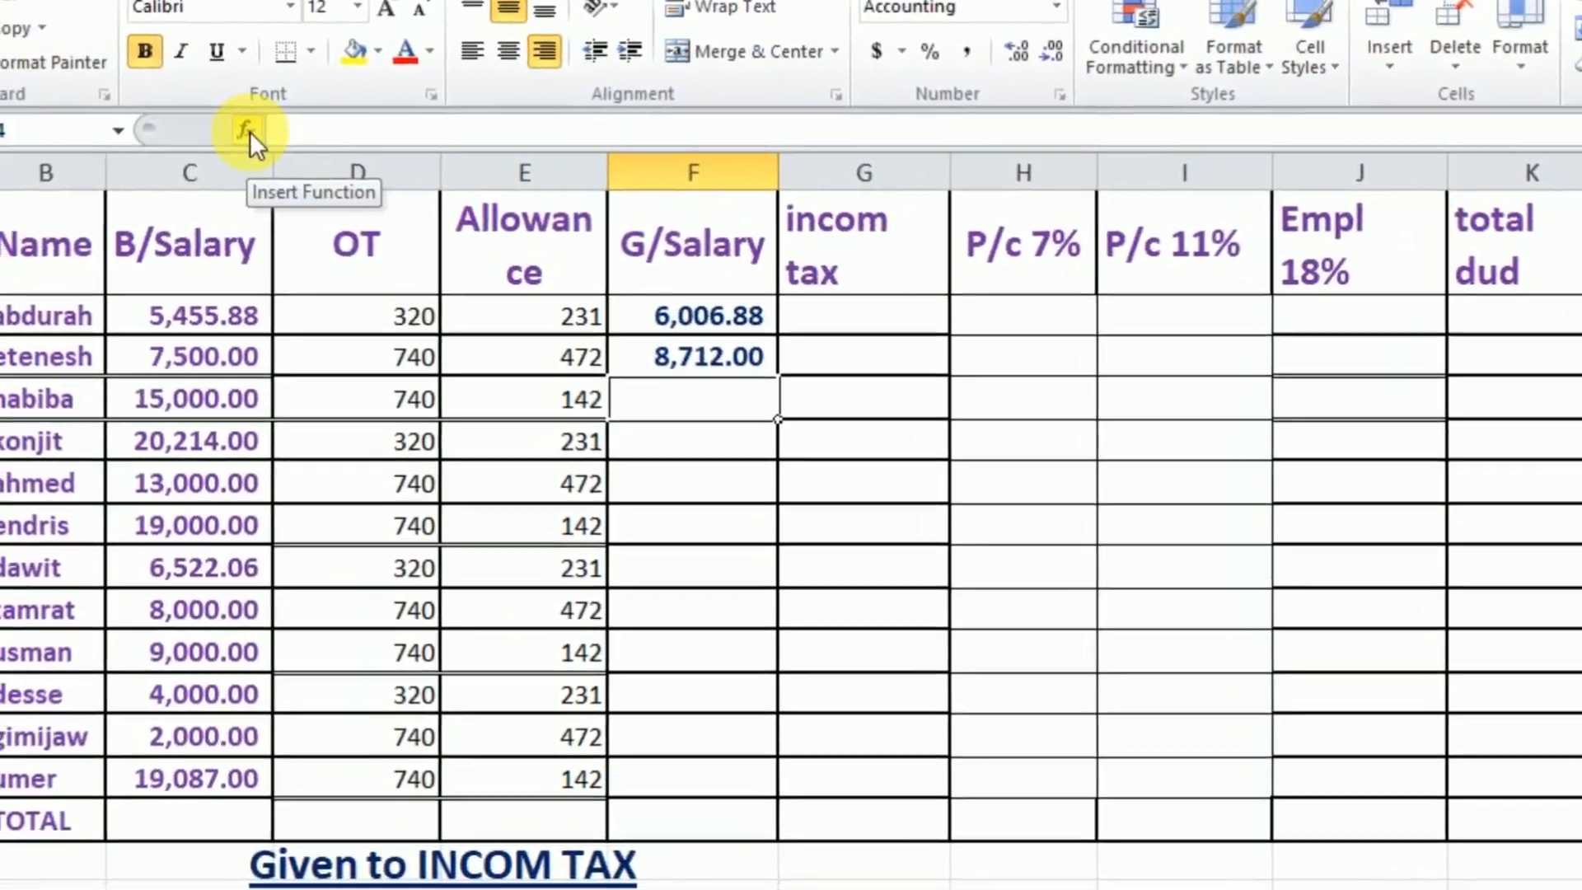
click(250, 131)
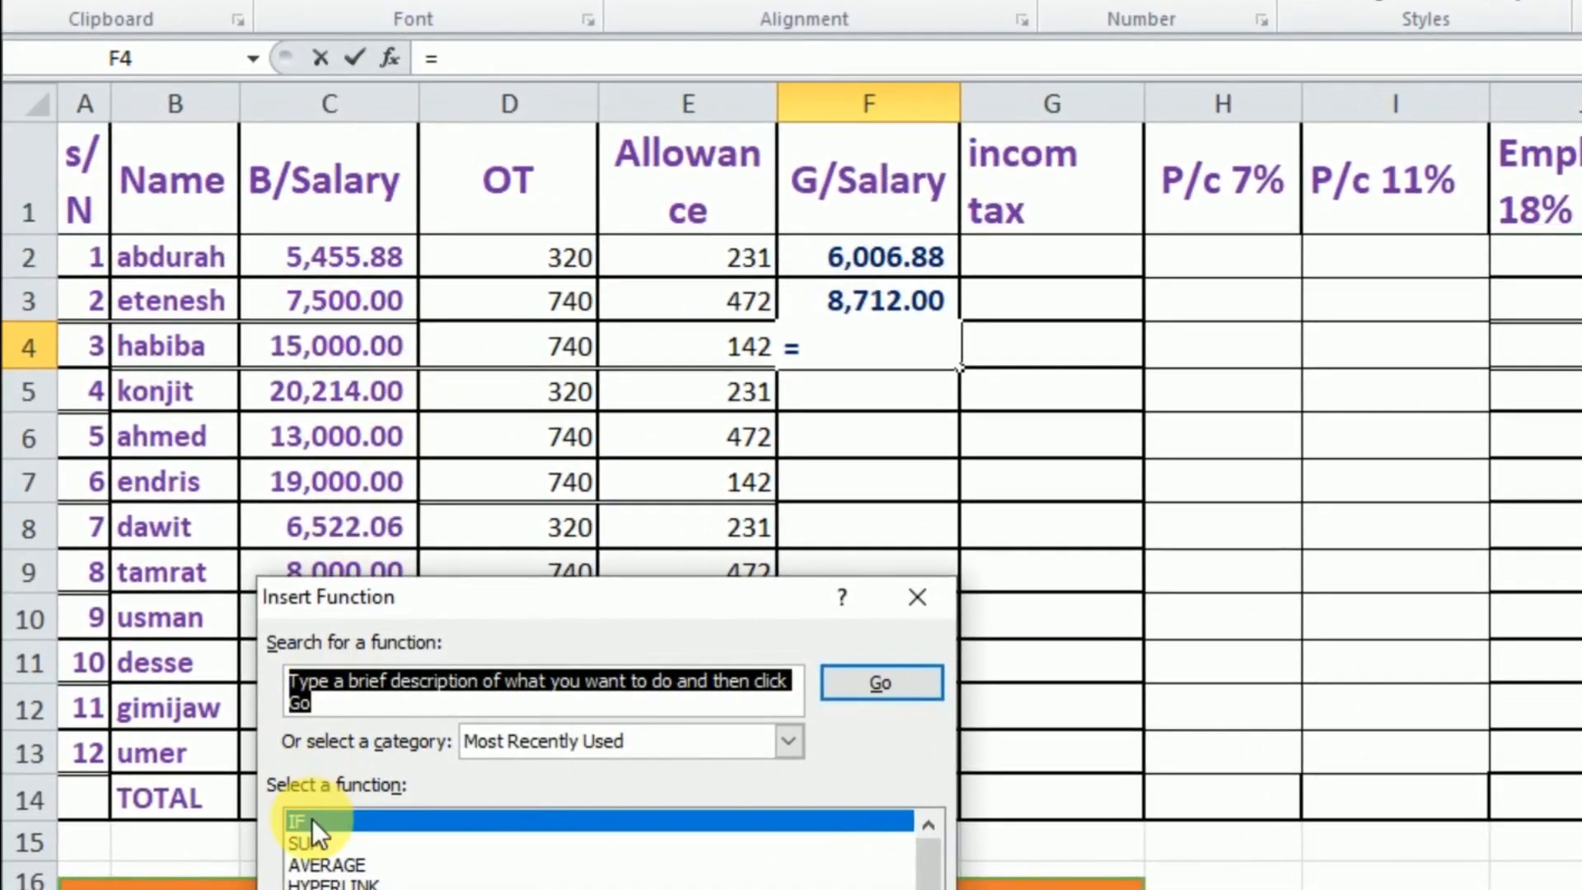
click(312, 841)
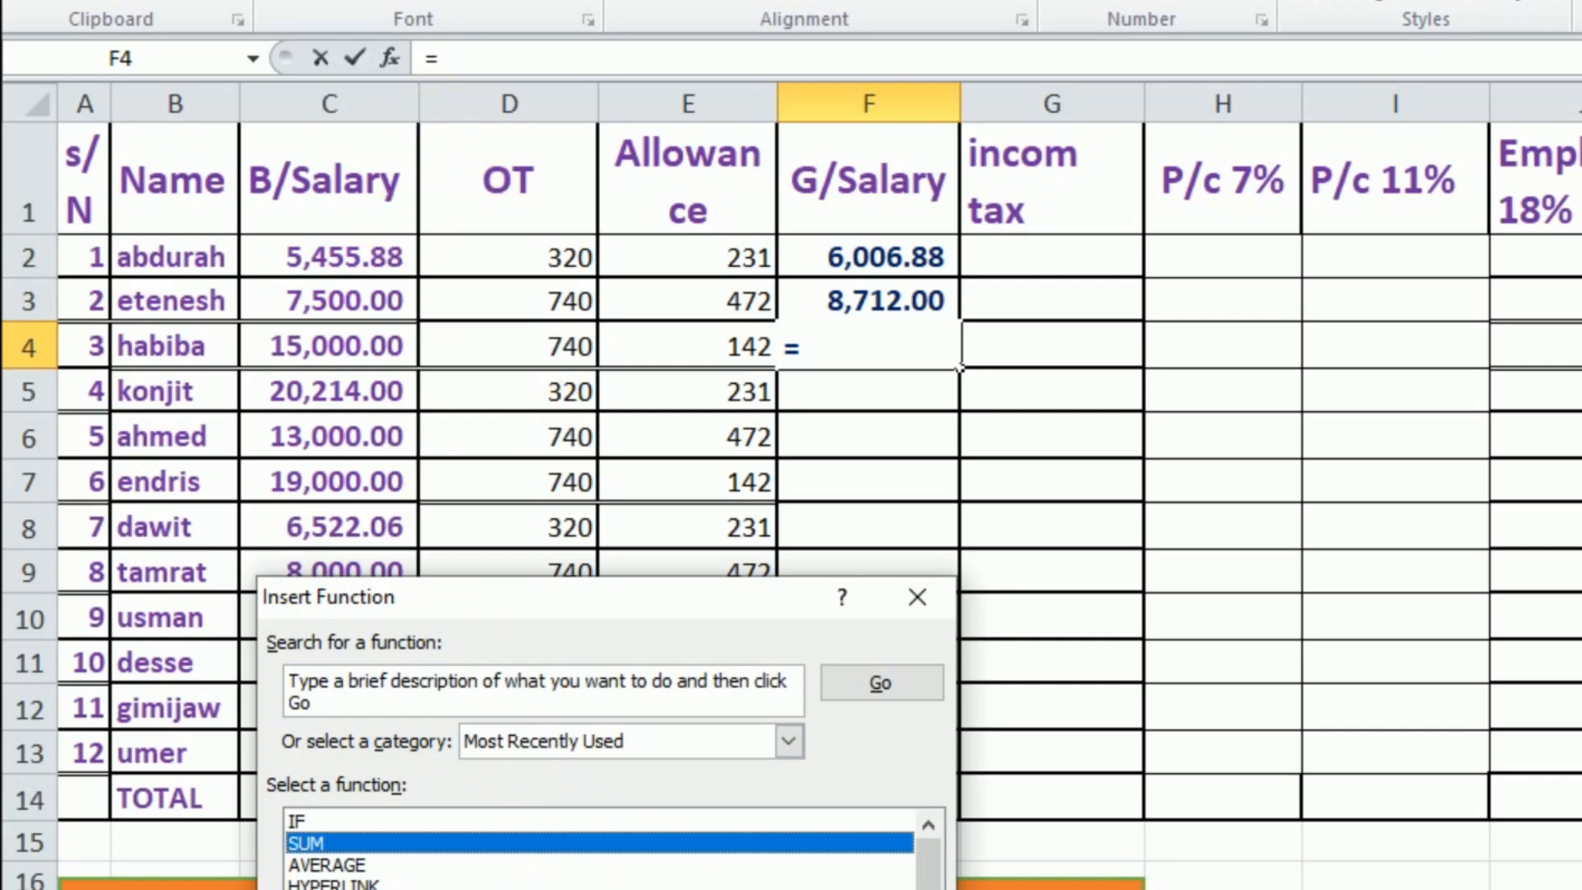
double_click(312, 842)
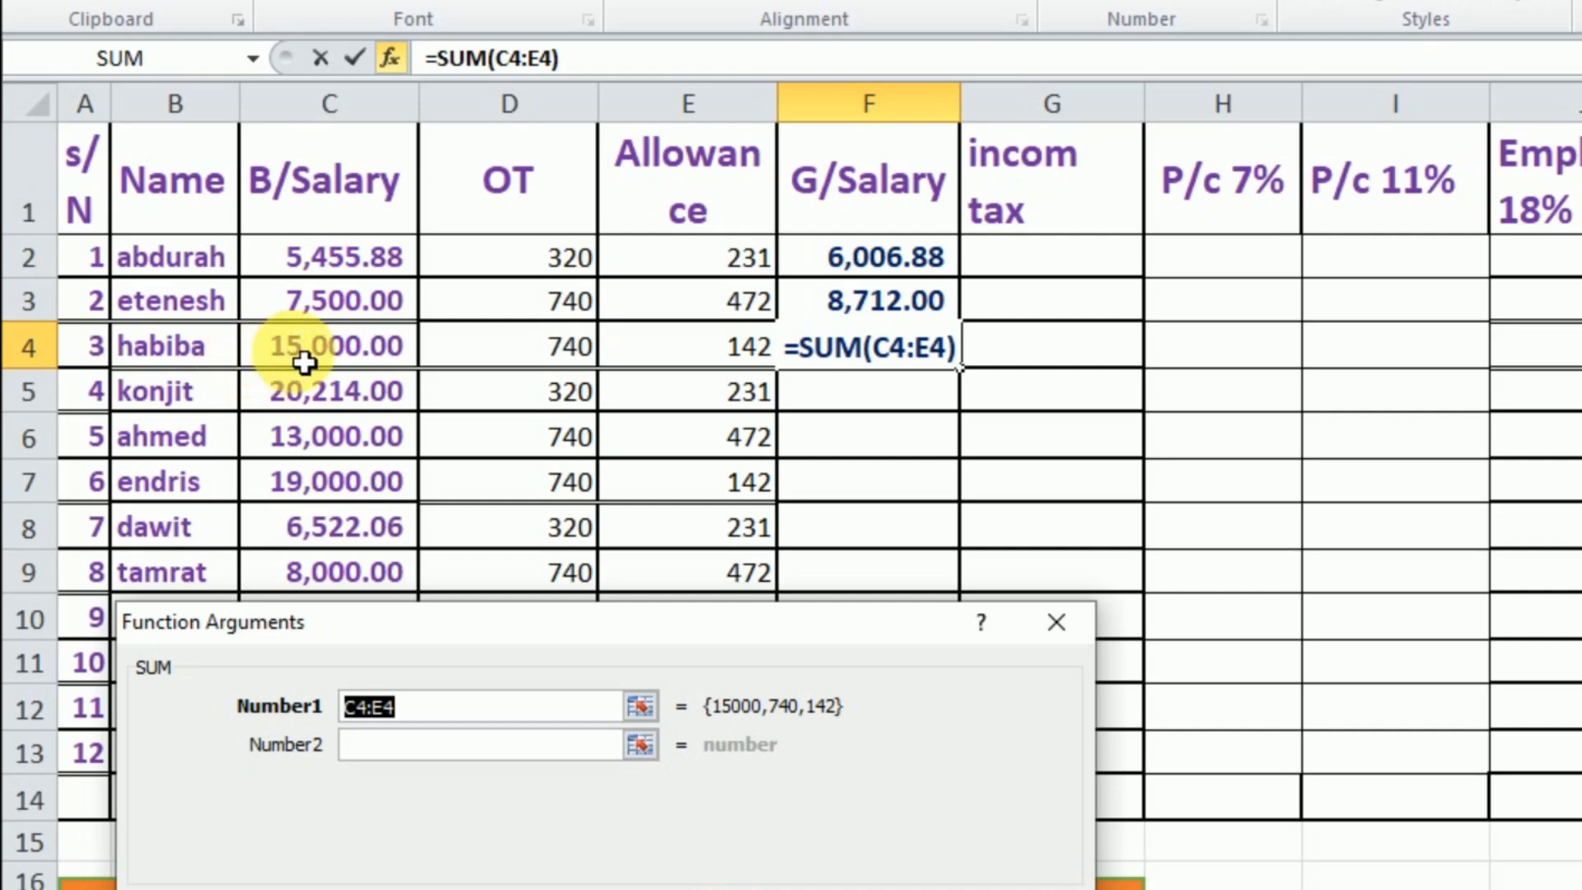
drag(305, 362, 322, 359)
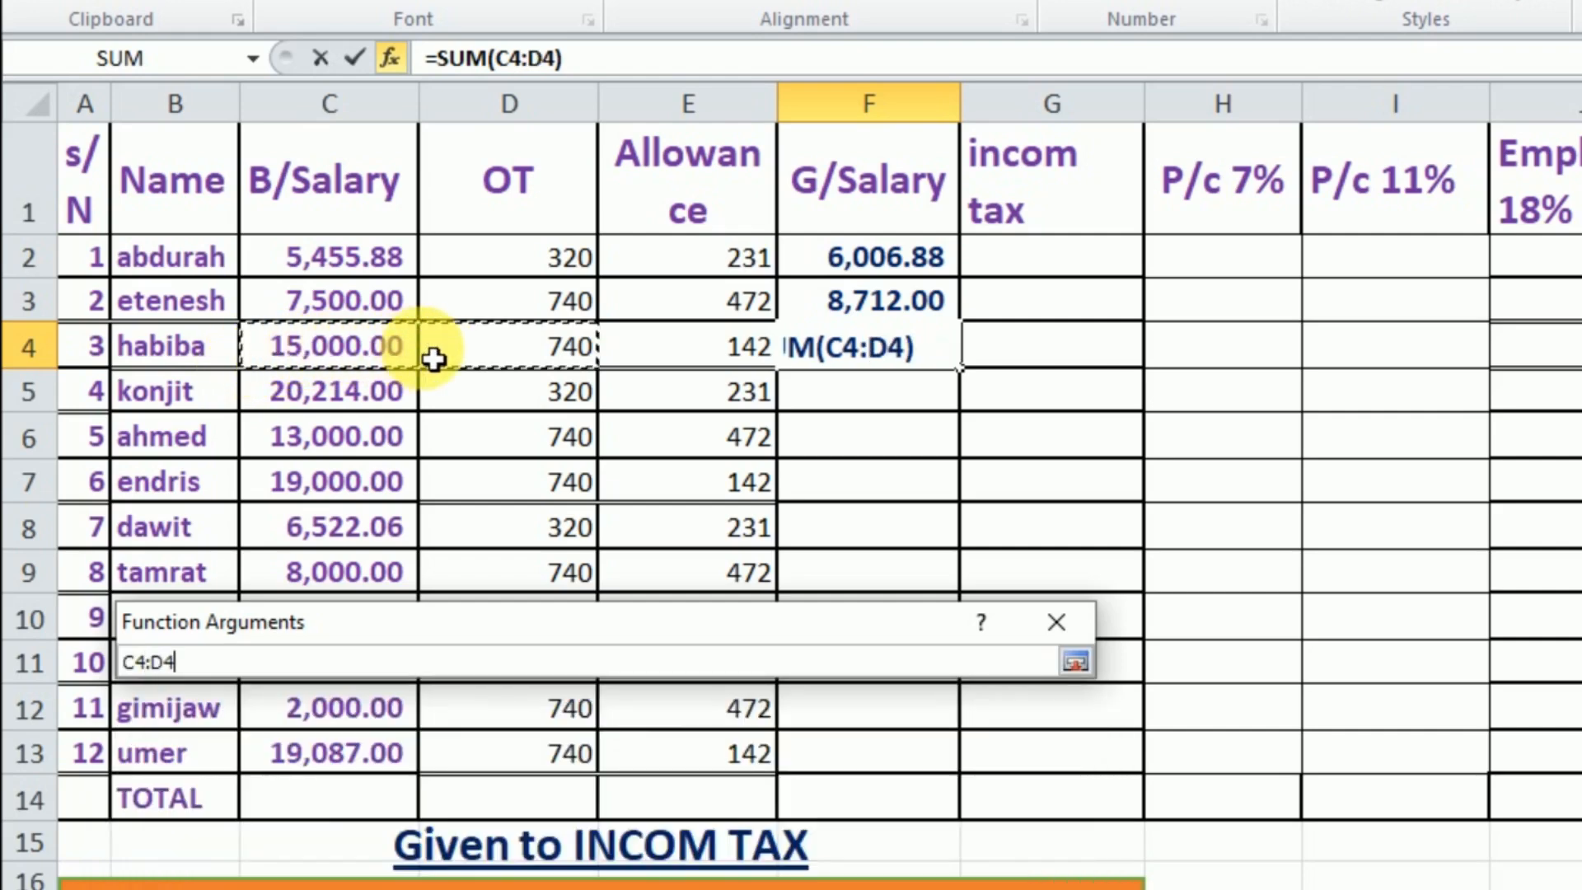
drag(434, 360, 683, 357)
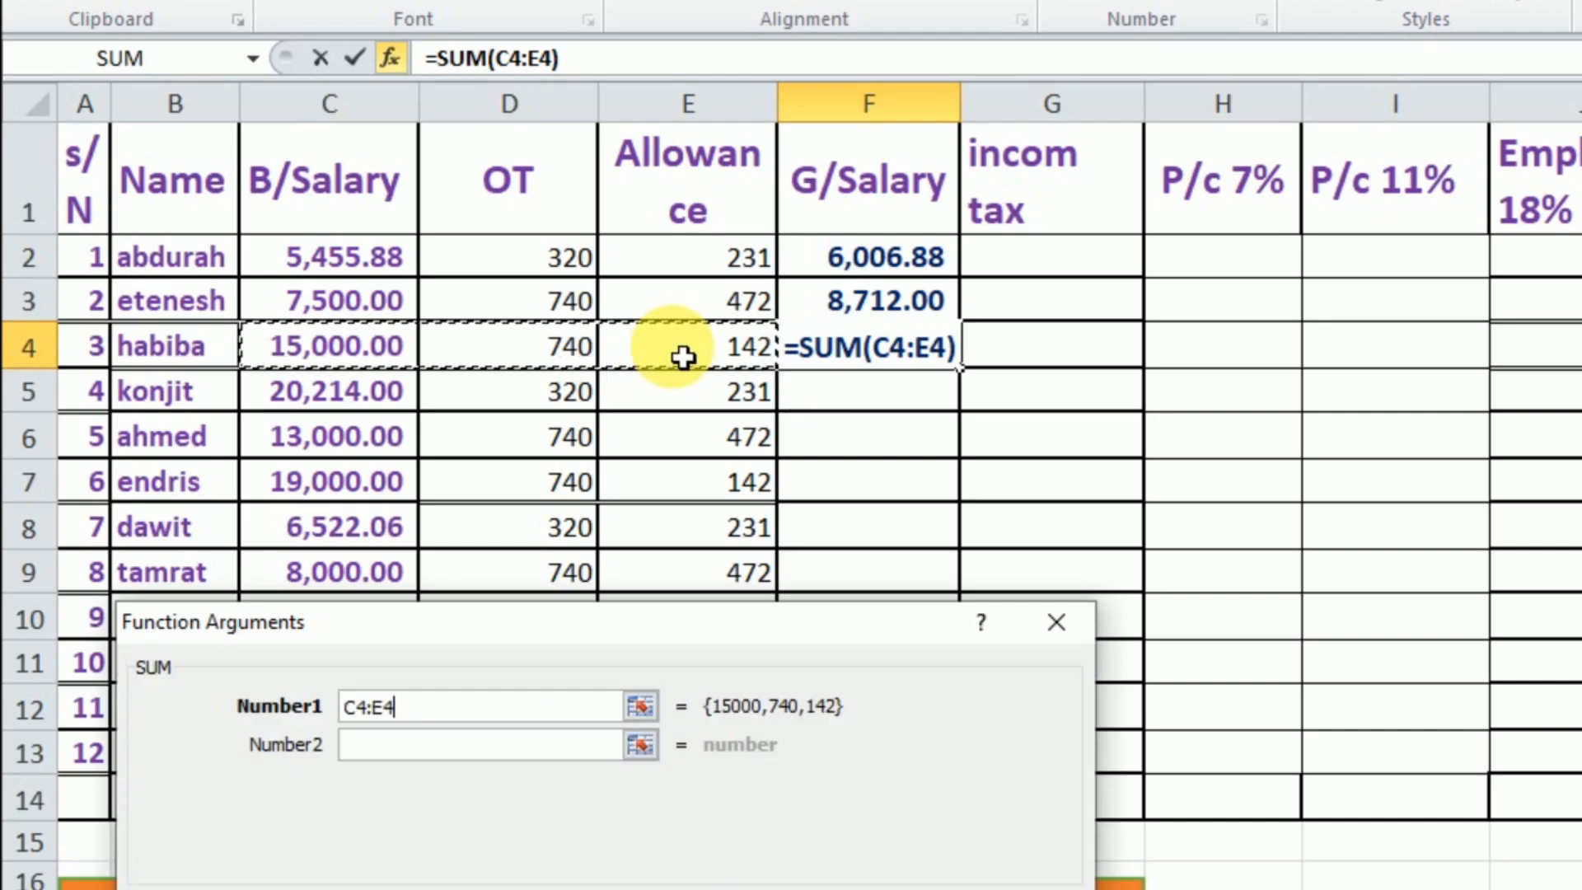
key(Return)
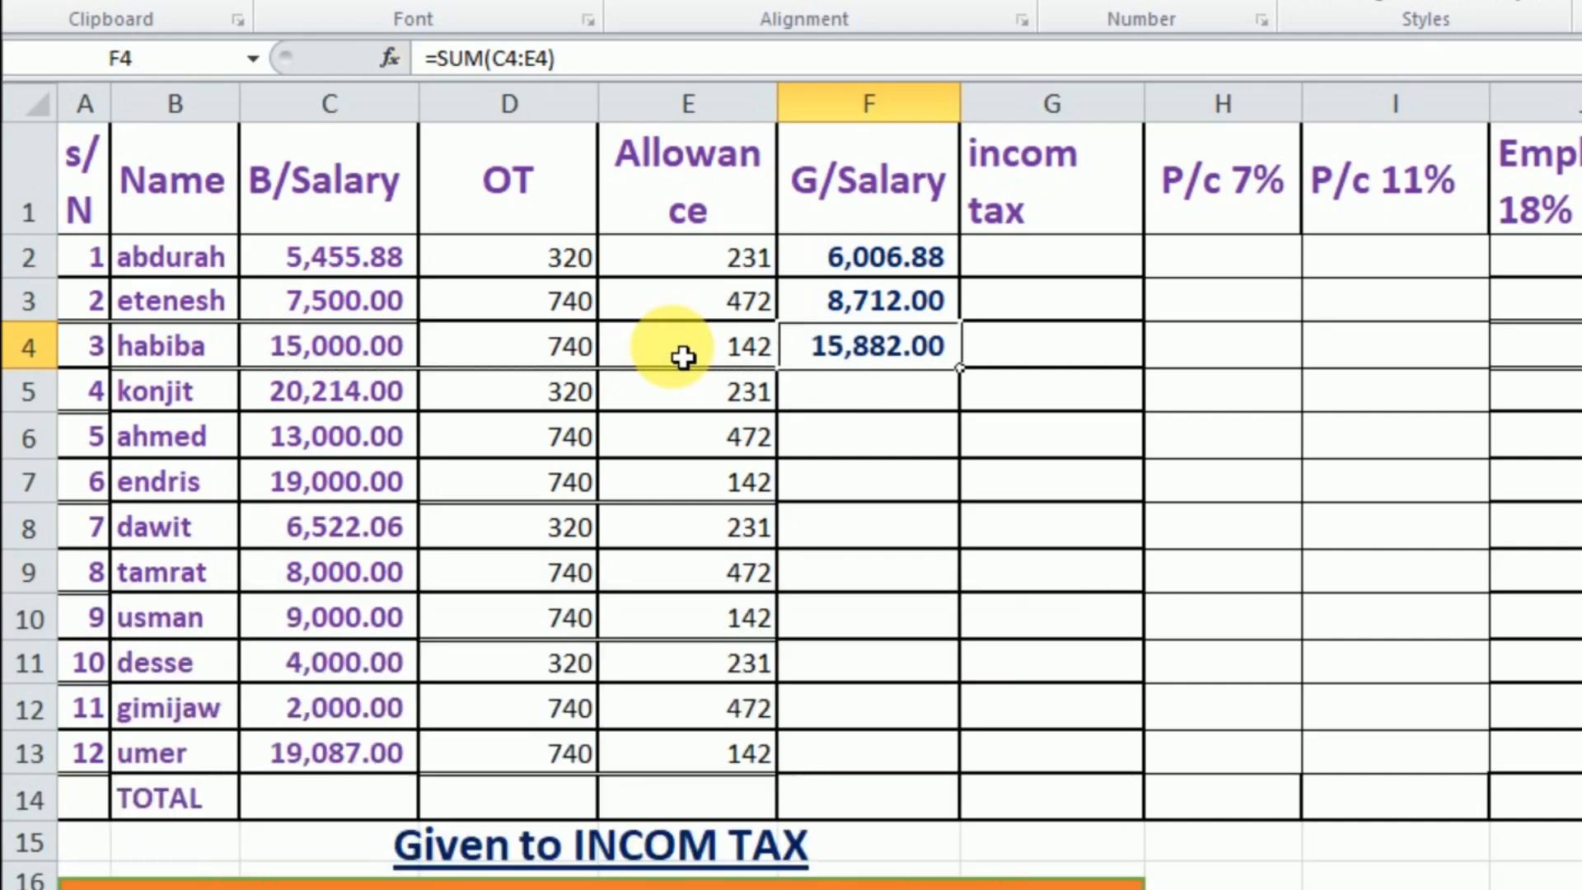
- Clear the G/Salary formulas from cells F2:F4
click(856, 391)
drag(857, 279, 862, 335)
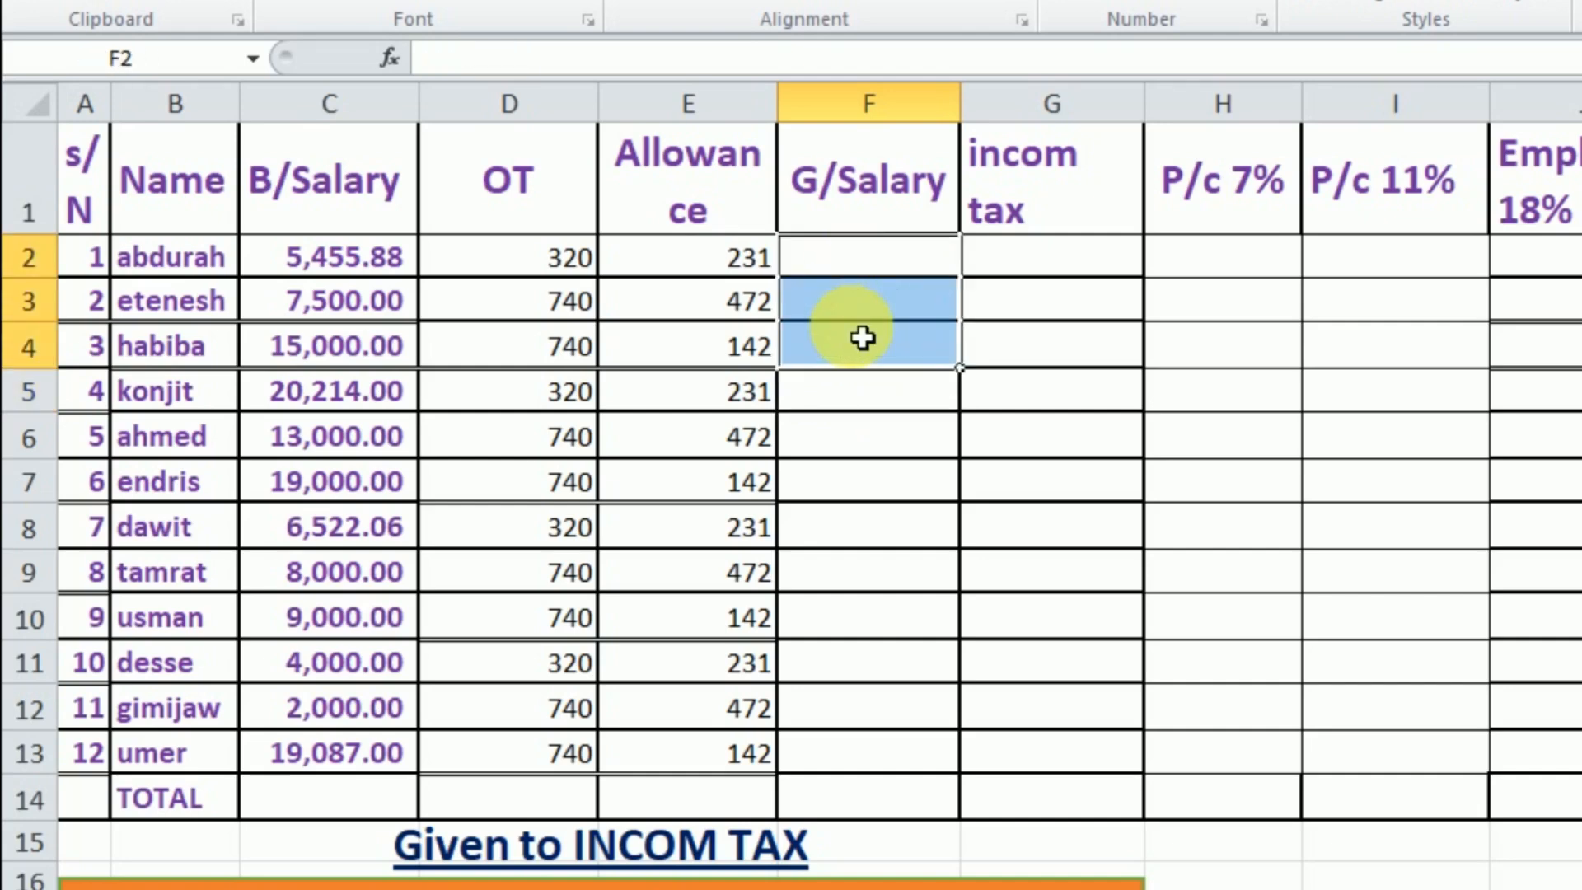
- Fill the OT and Allowance cells D2:E13 with yellow
drag(577, 257, 695, 759)
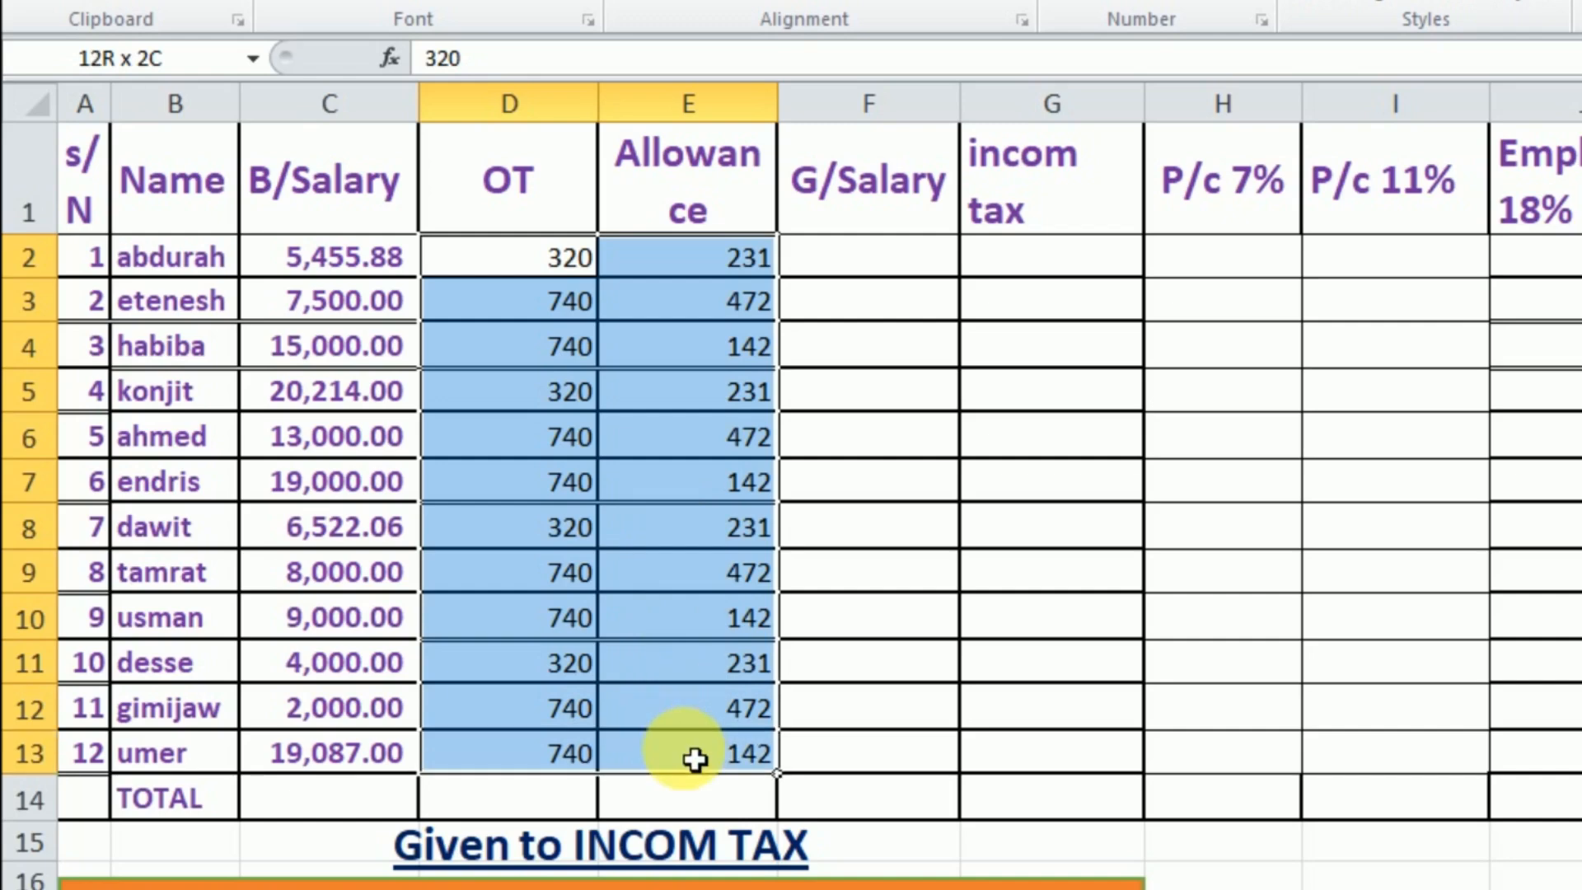
click(511, 2)
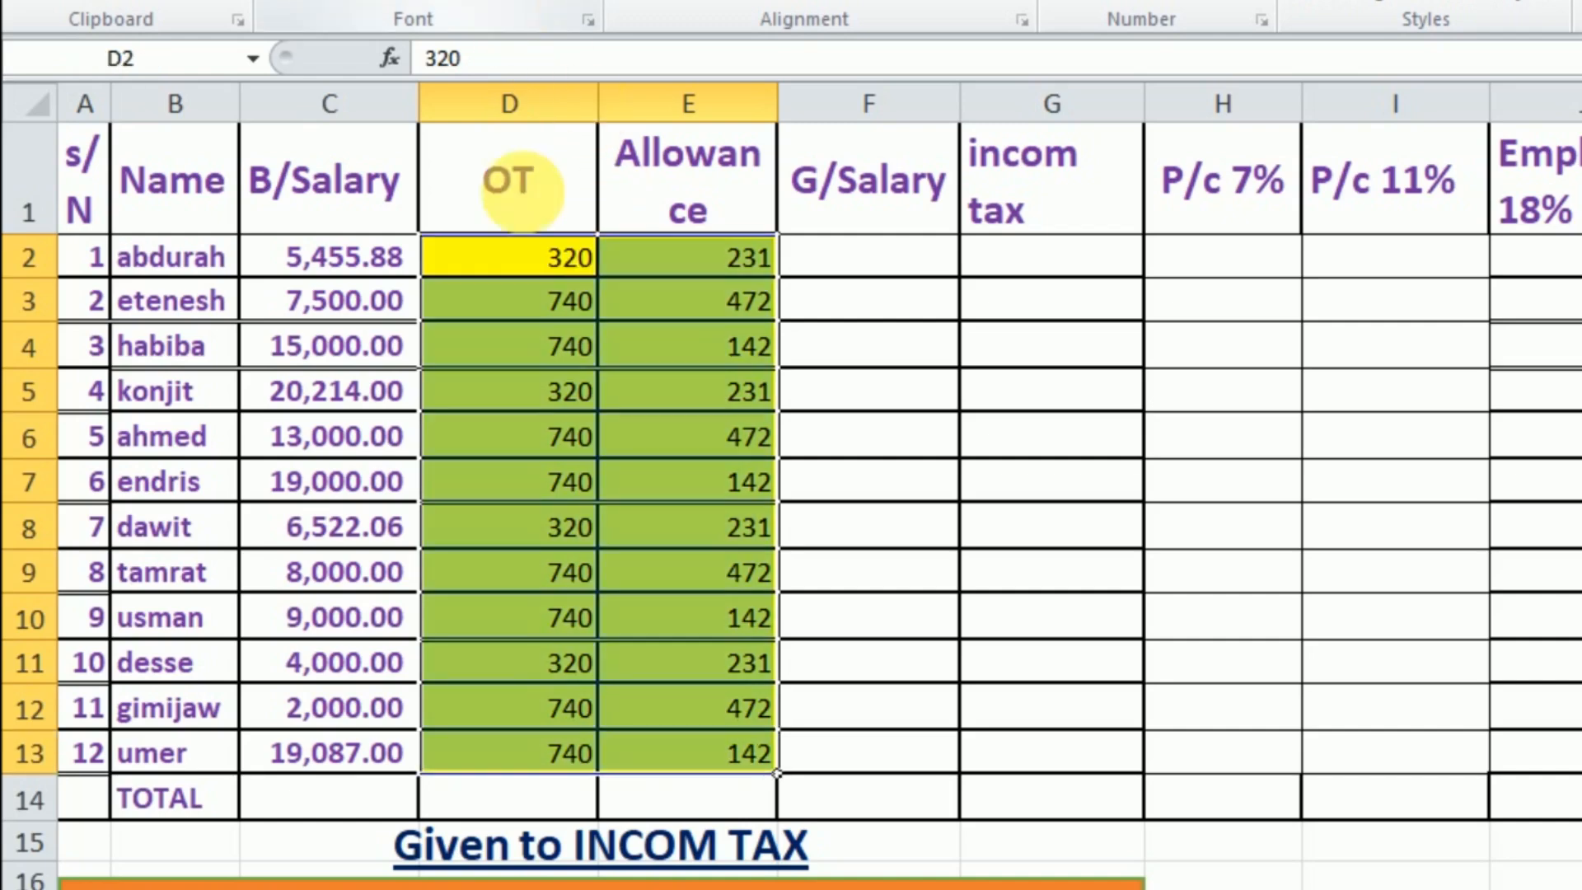
click(507, 299)
- Apply AutoSum to C2:F14 to fill the G/Salary column and TOTAL row, and widen column C to fit its total
drag(329, 270, 844, 796)
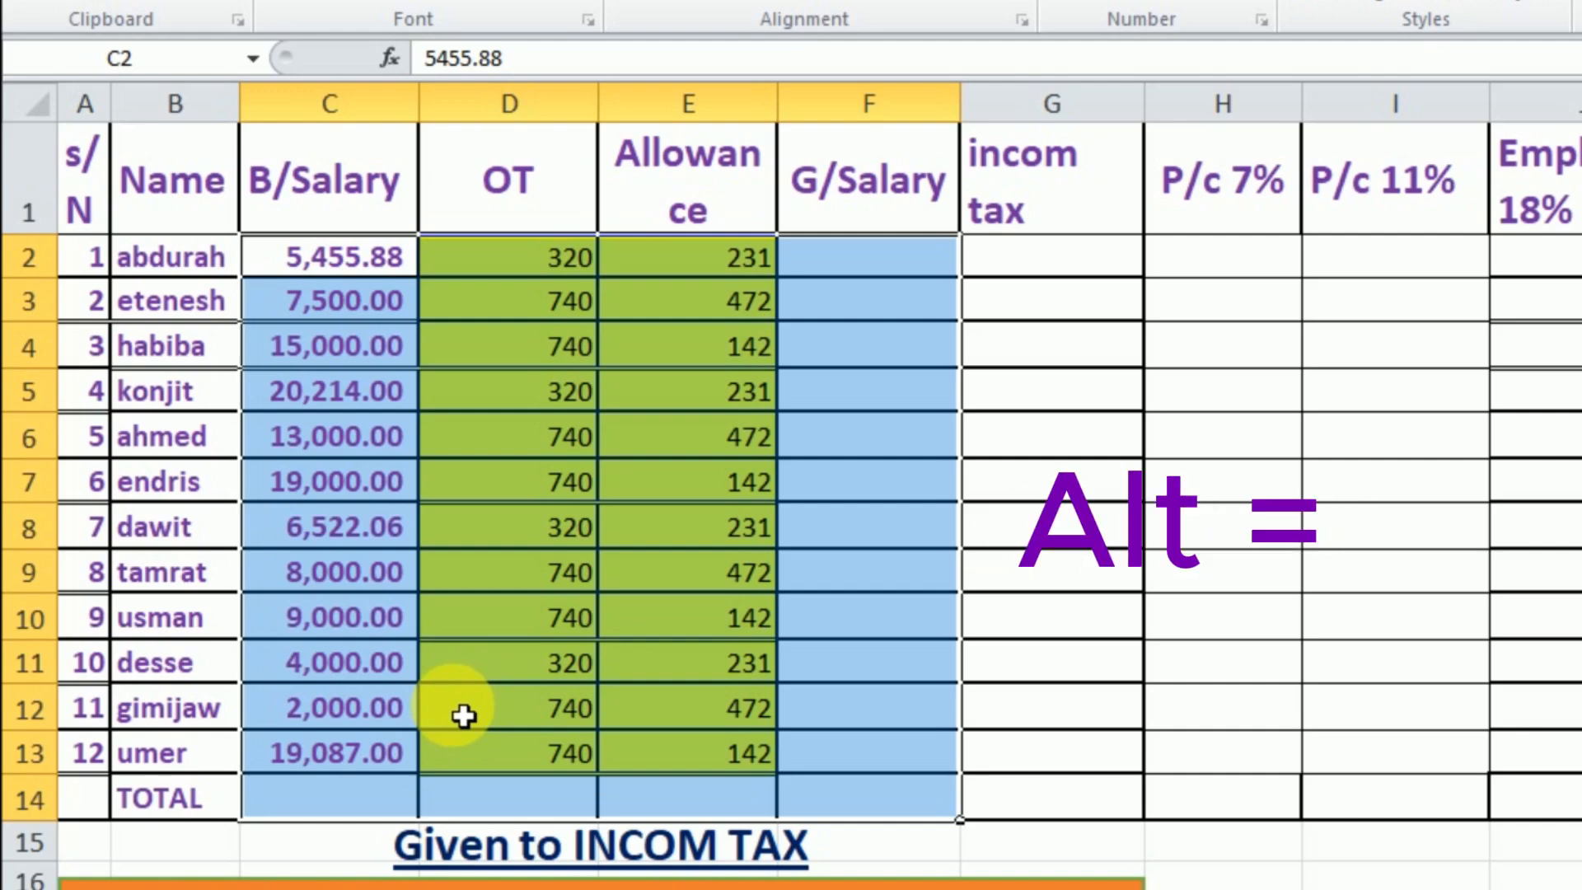
key(alt+equal)
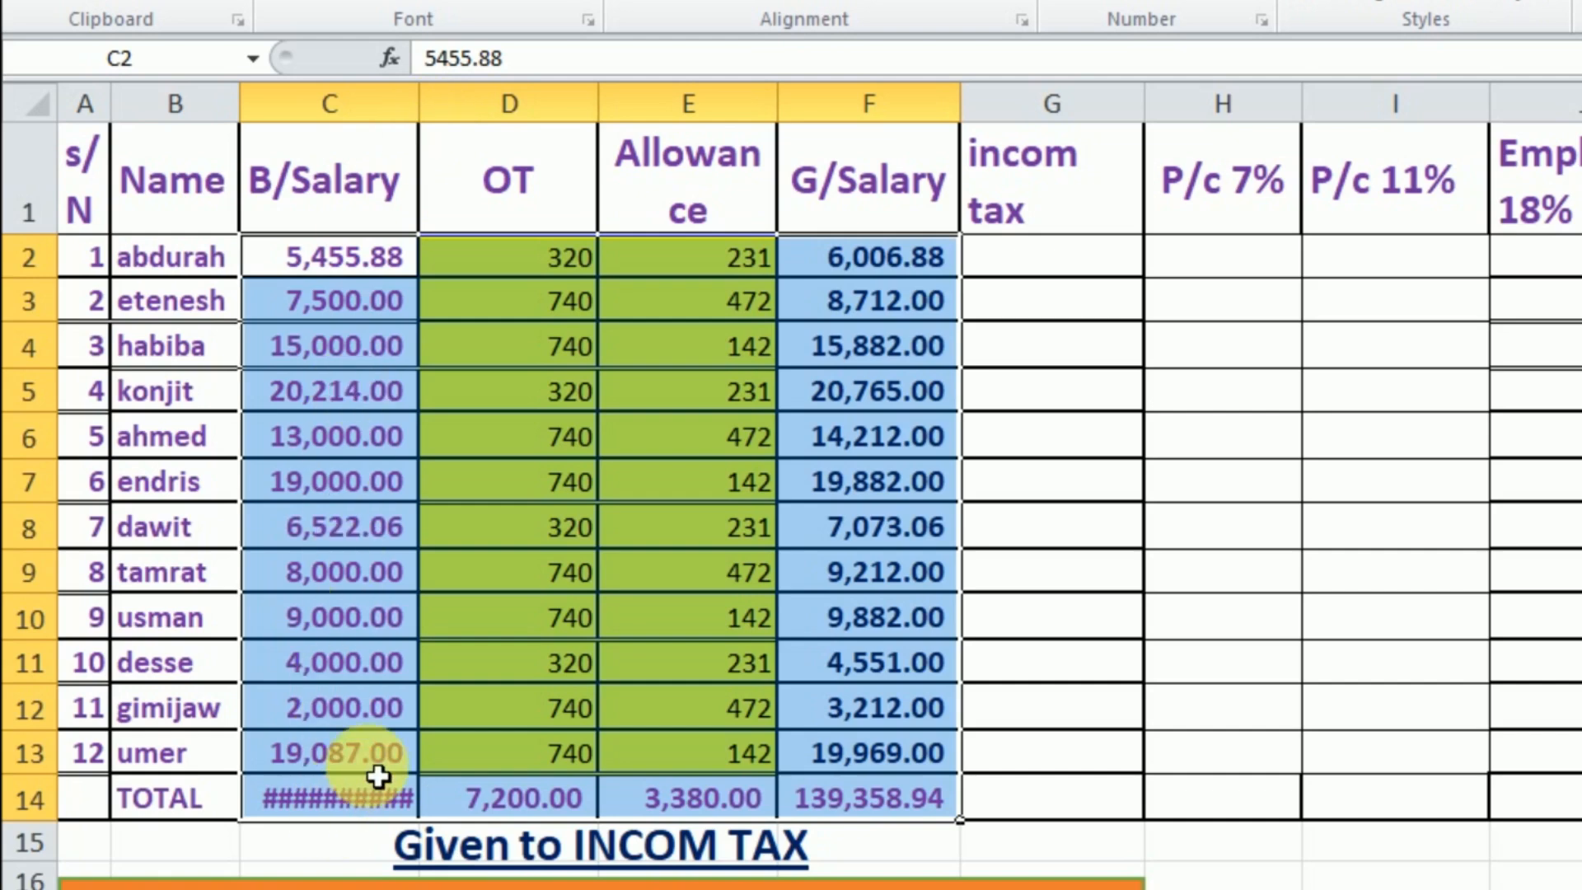
drag(431, 116, 445, 141)
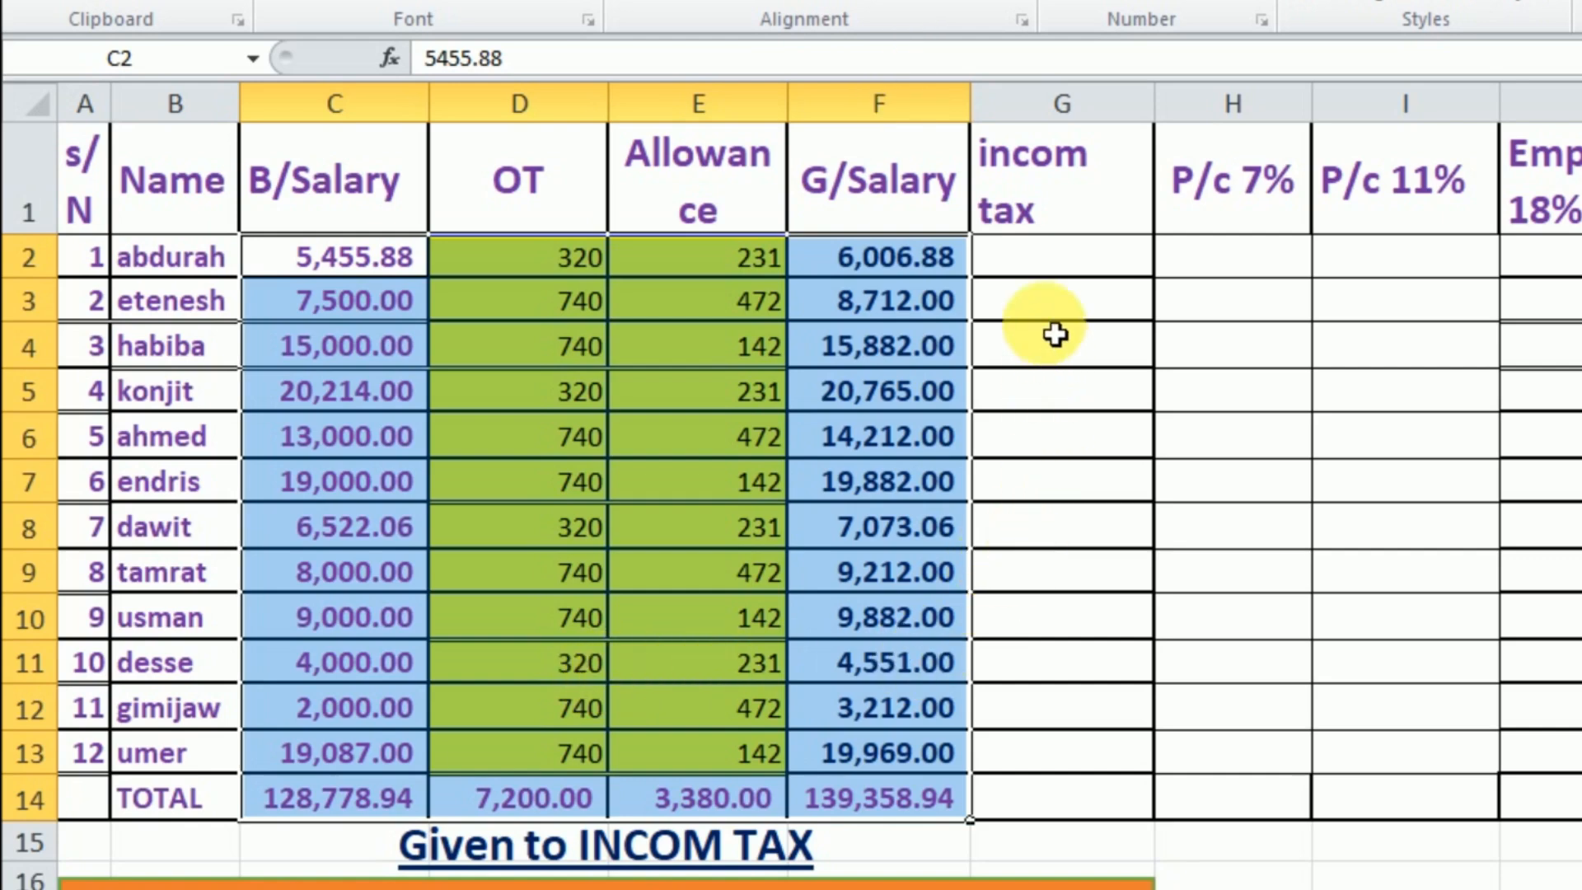
- Insert the IF function in the first income tax cell, G2
click(1052, 276)
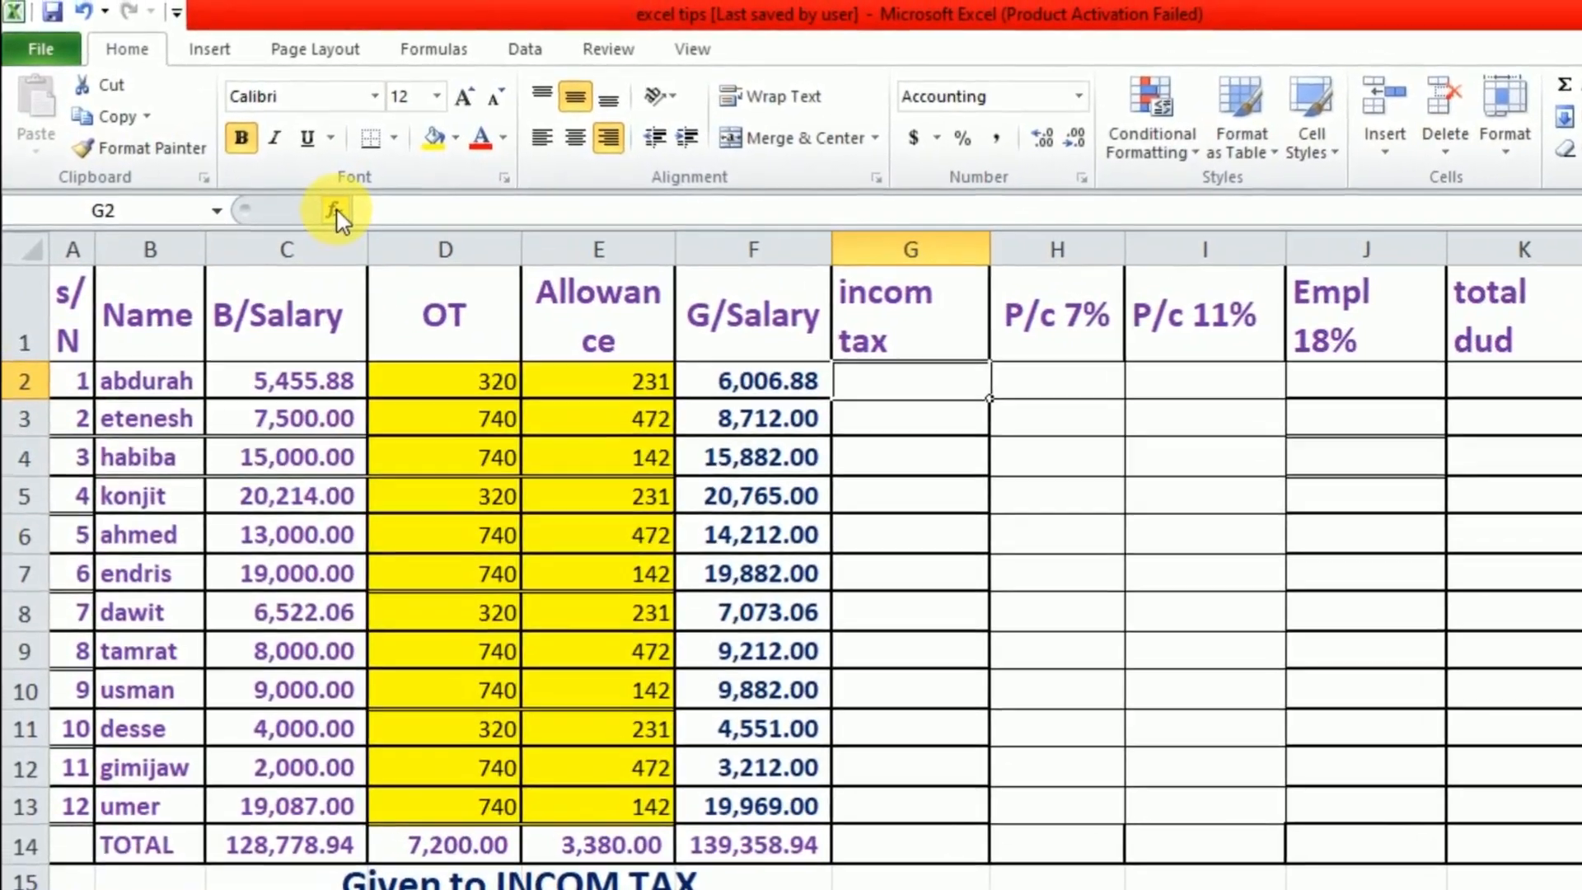
click(334, 212)
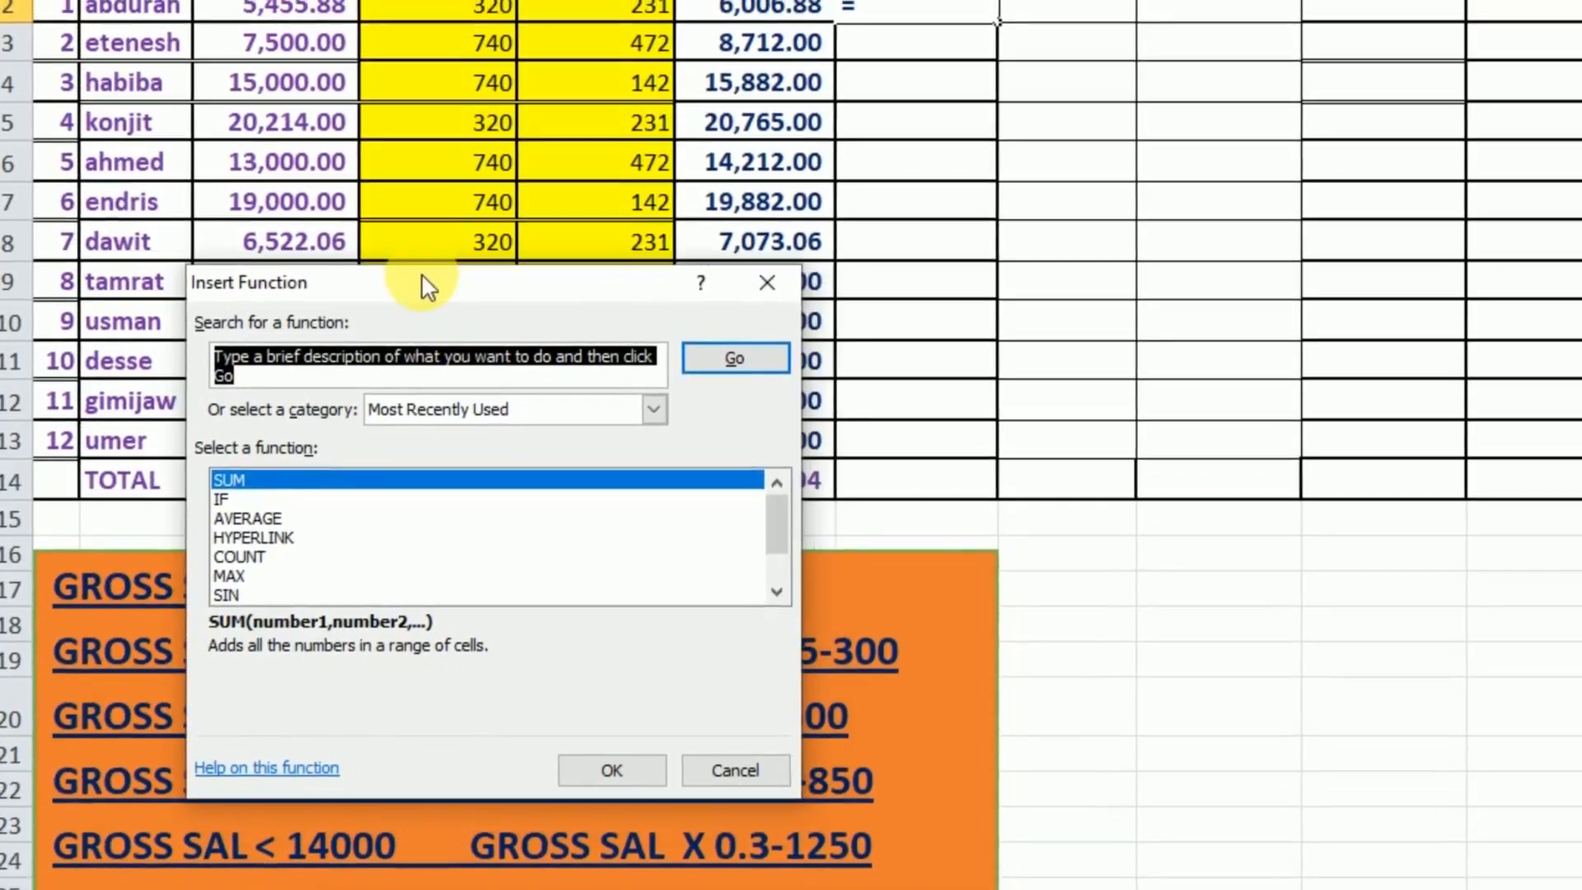
drag(459, 463, 395, 283)
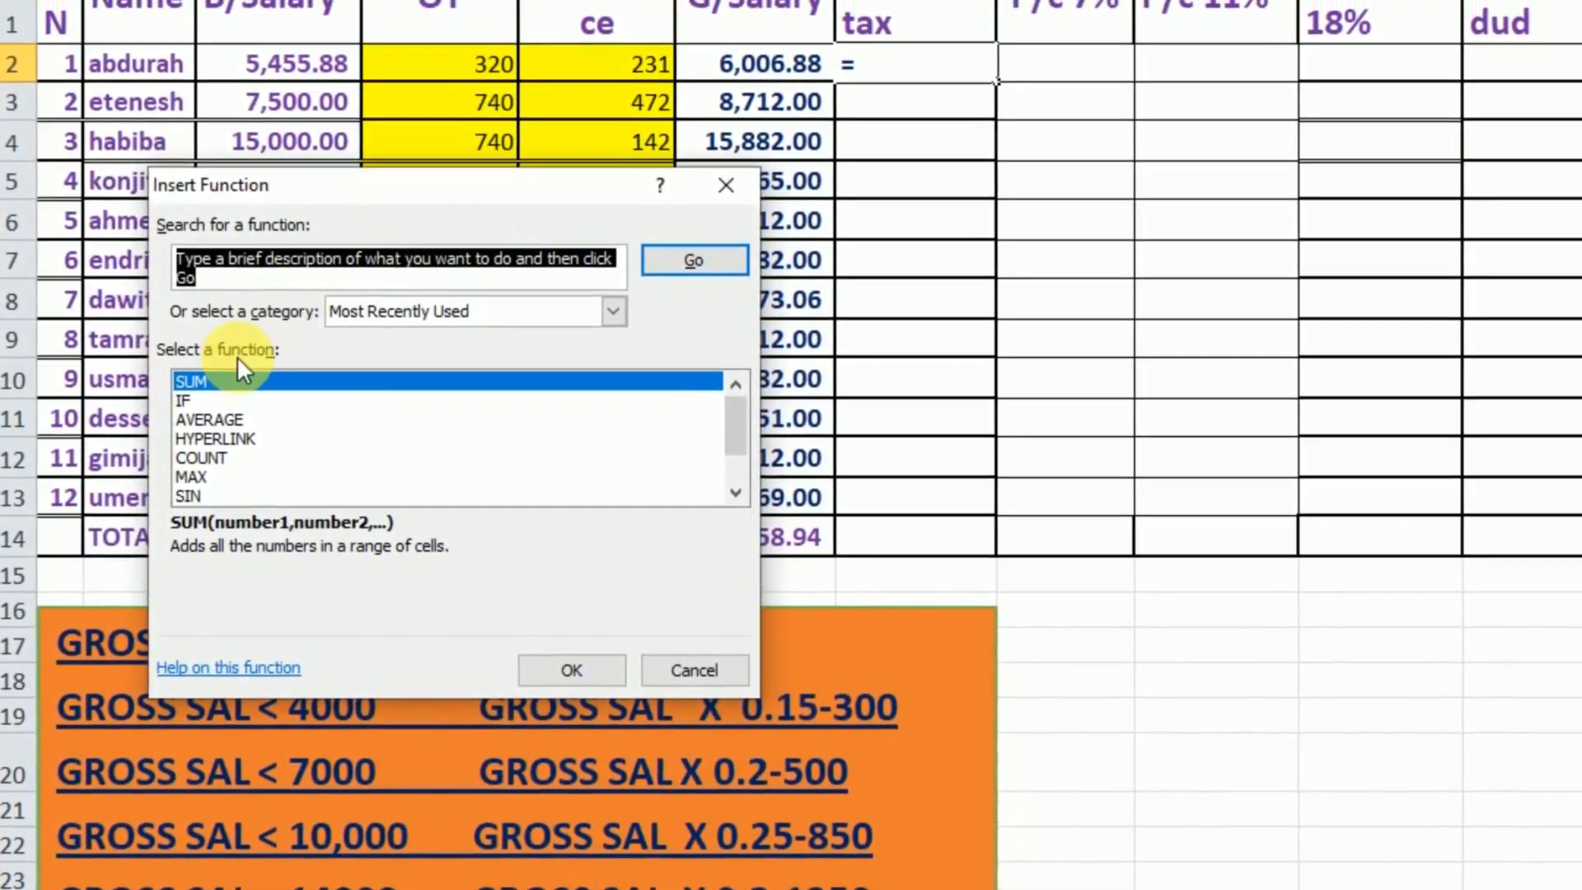
click(198, 374)
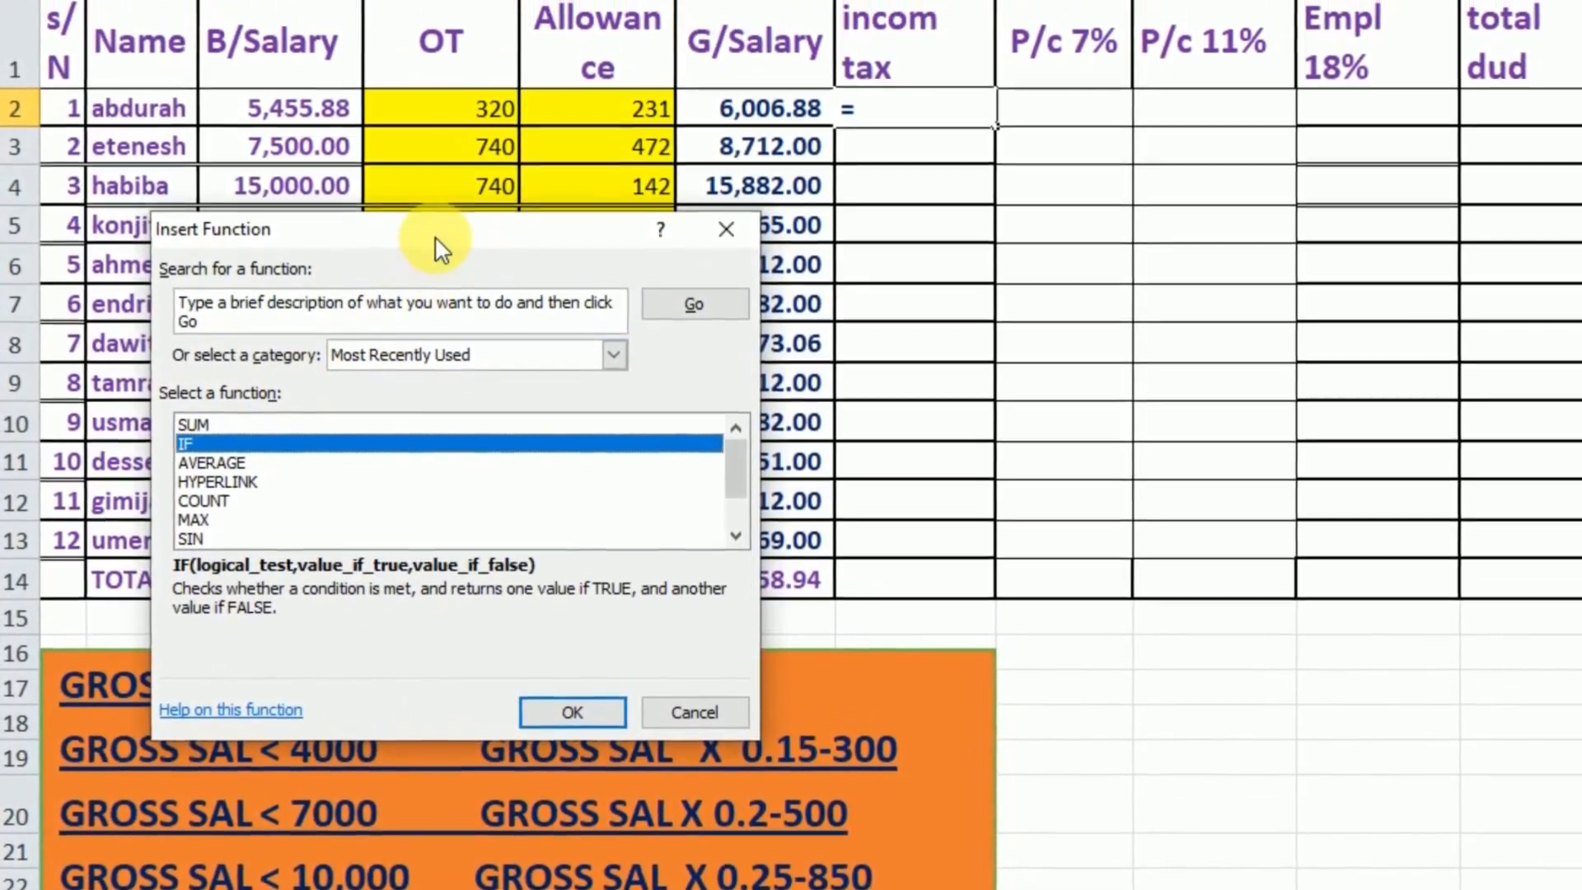
drag(437, 221, 466, 140)
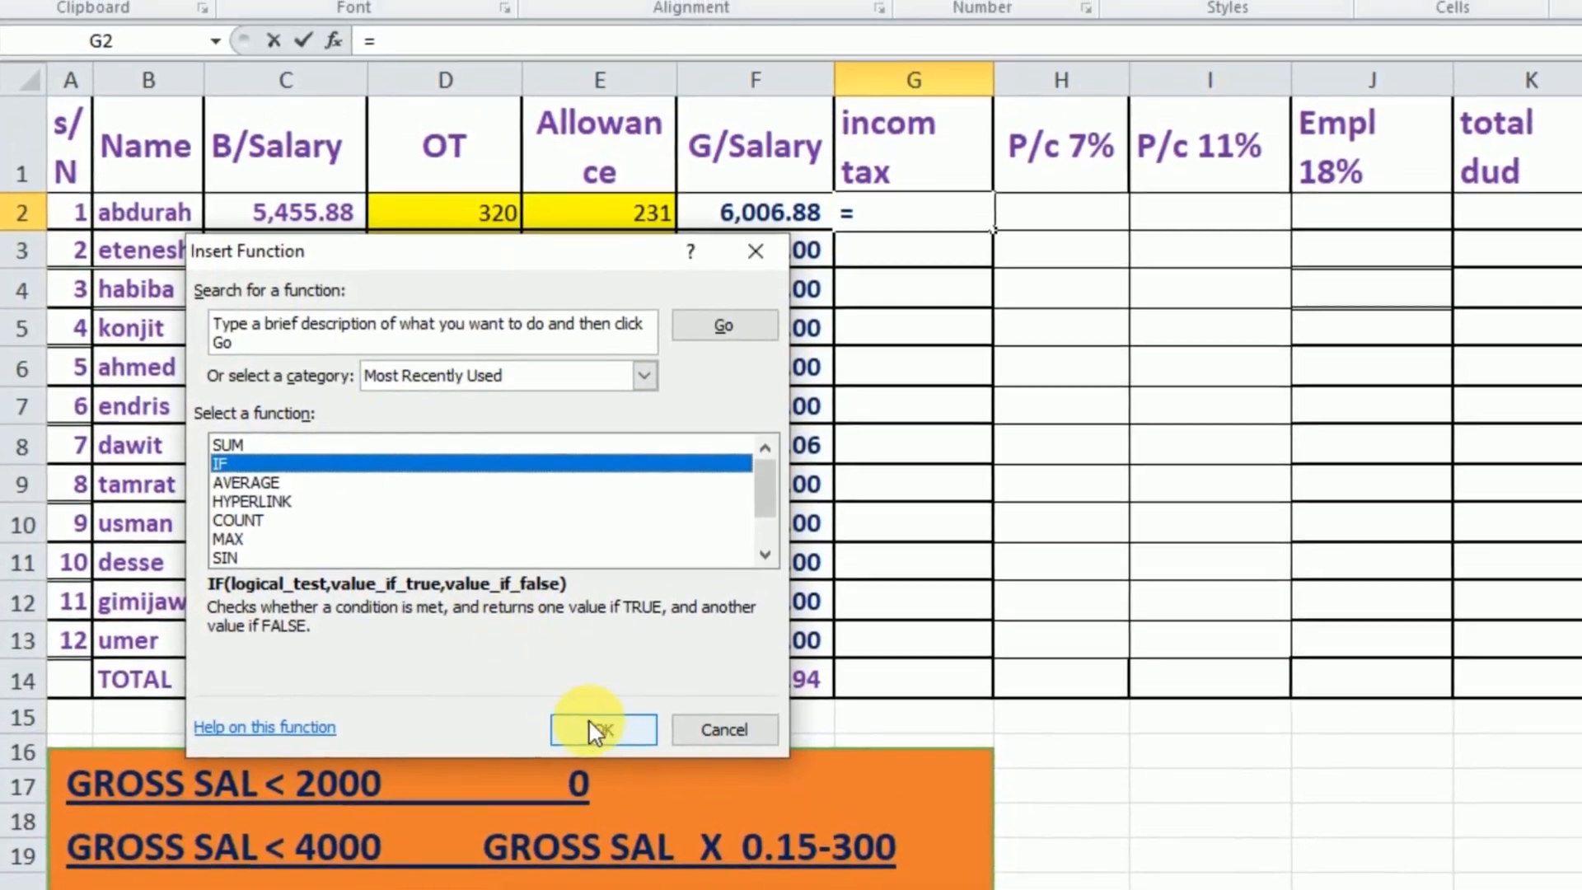
click(593, 729)
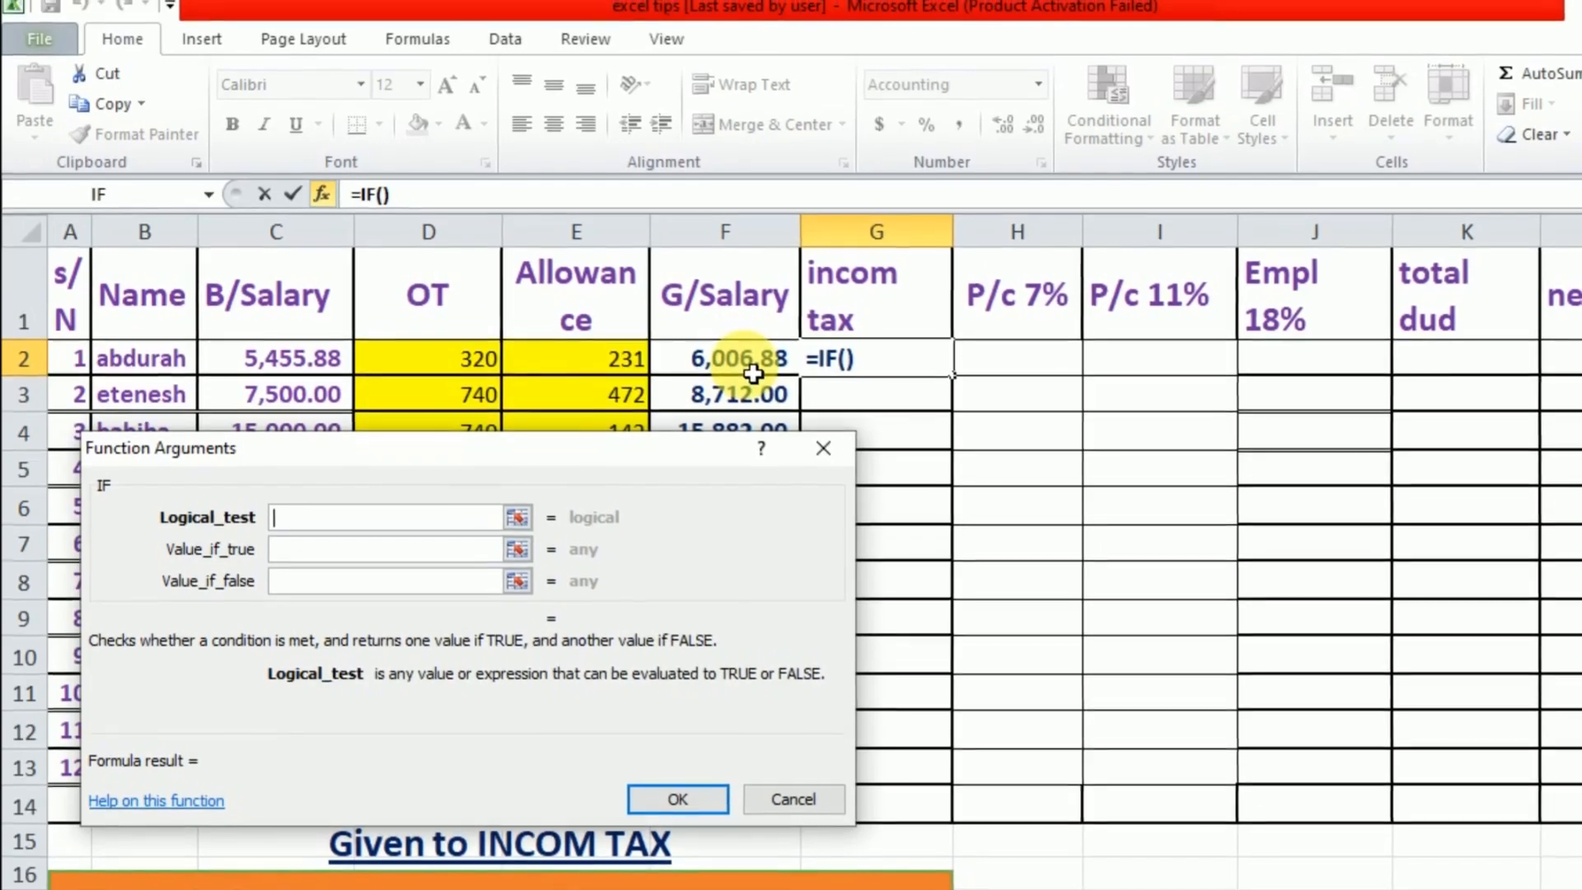
- Set the IF function's logical test to F2<2000 and its value if true to 0
click(753, 373)
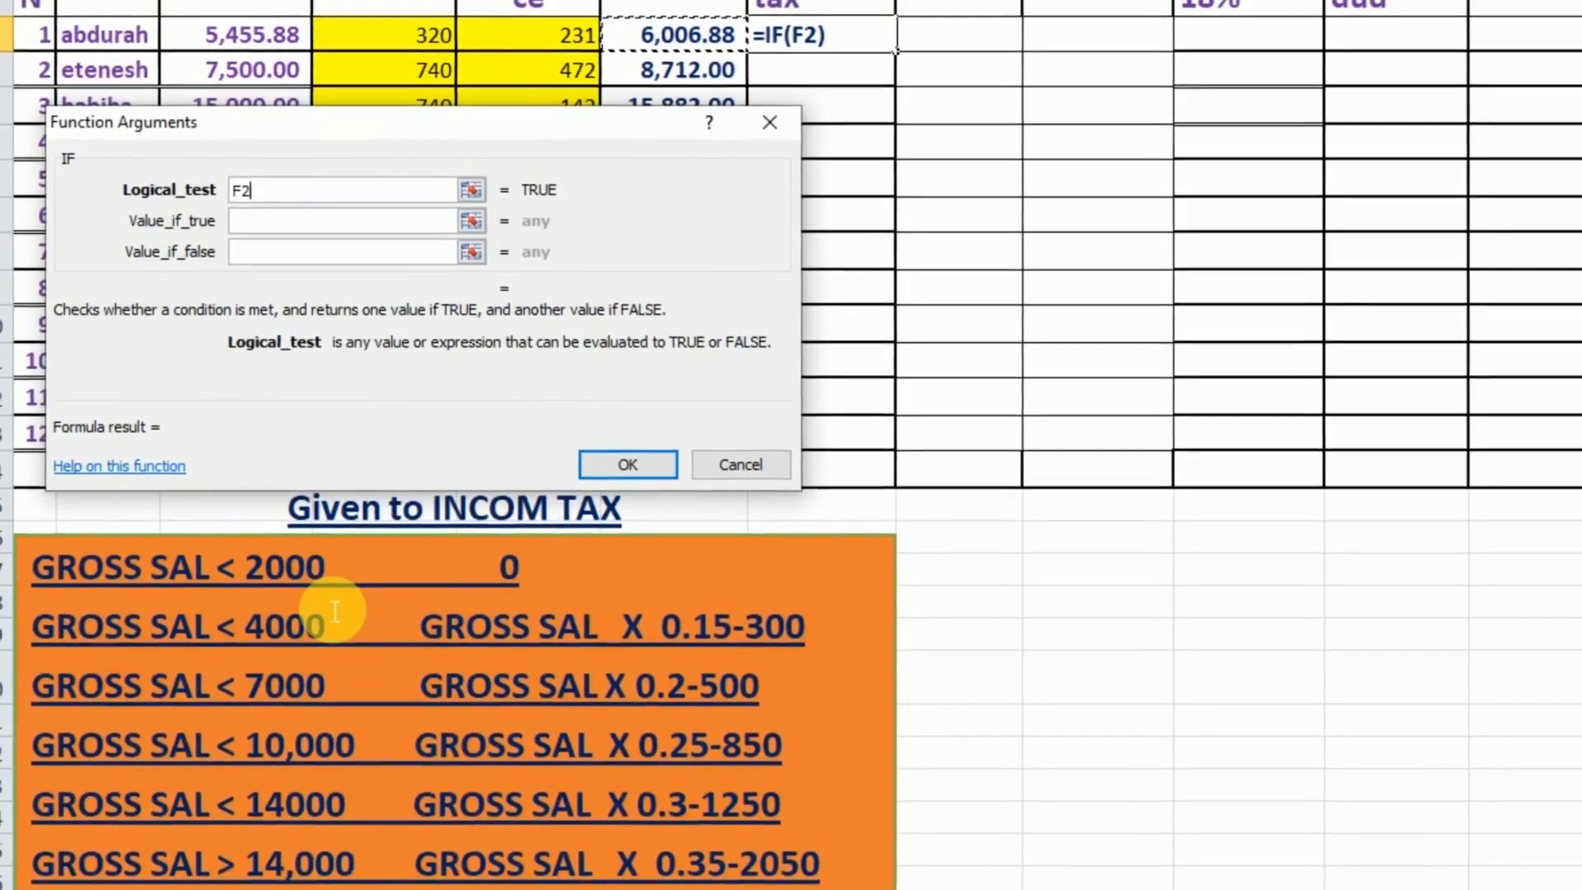
text(<)
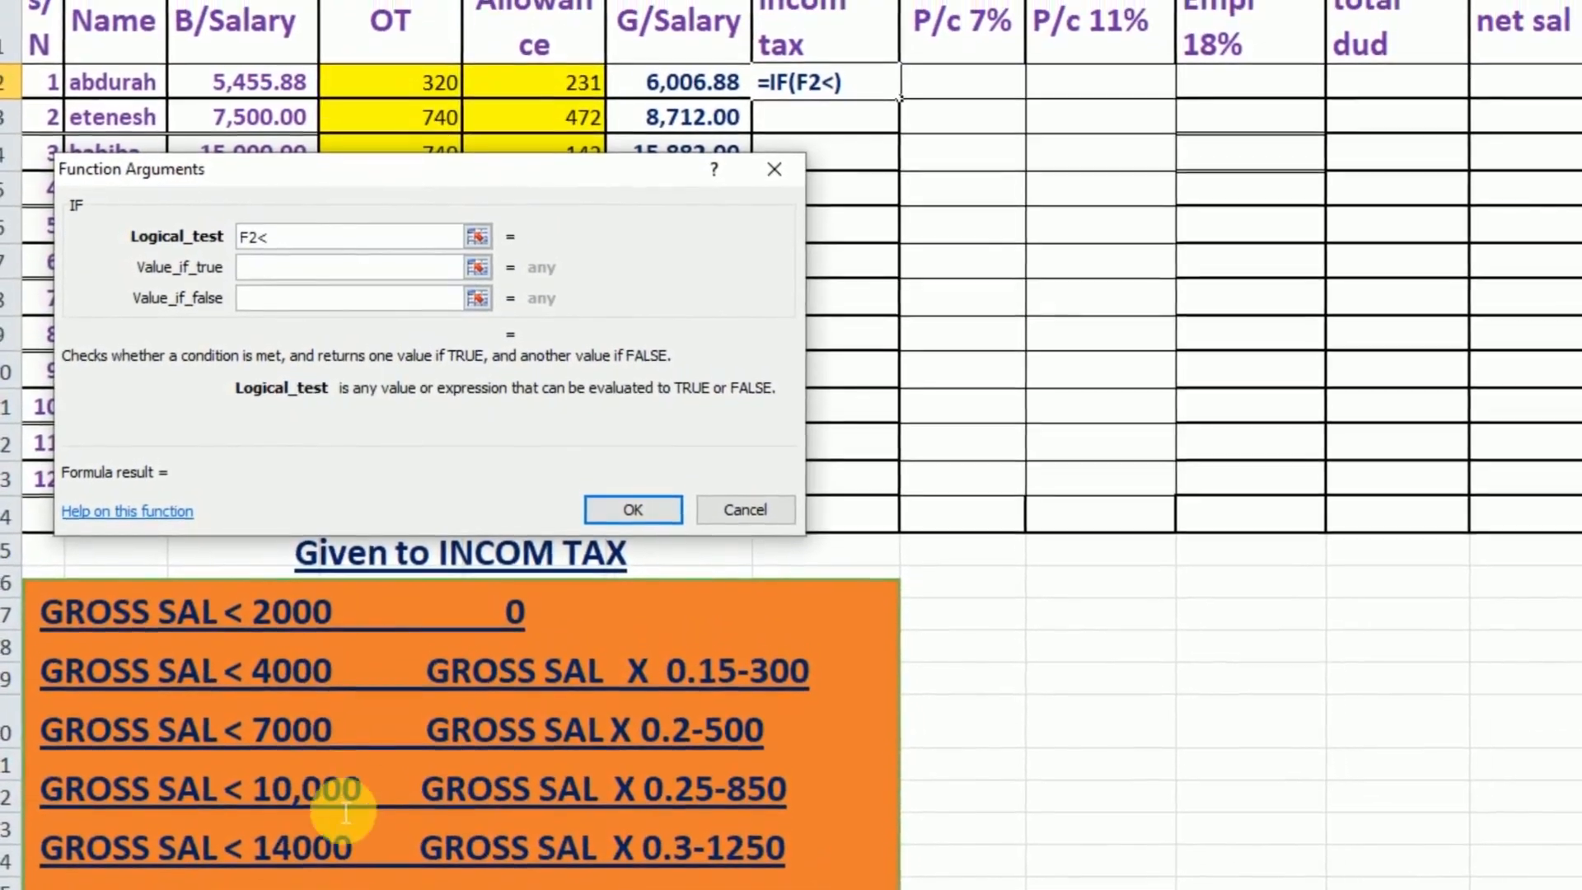
text(2)
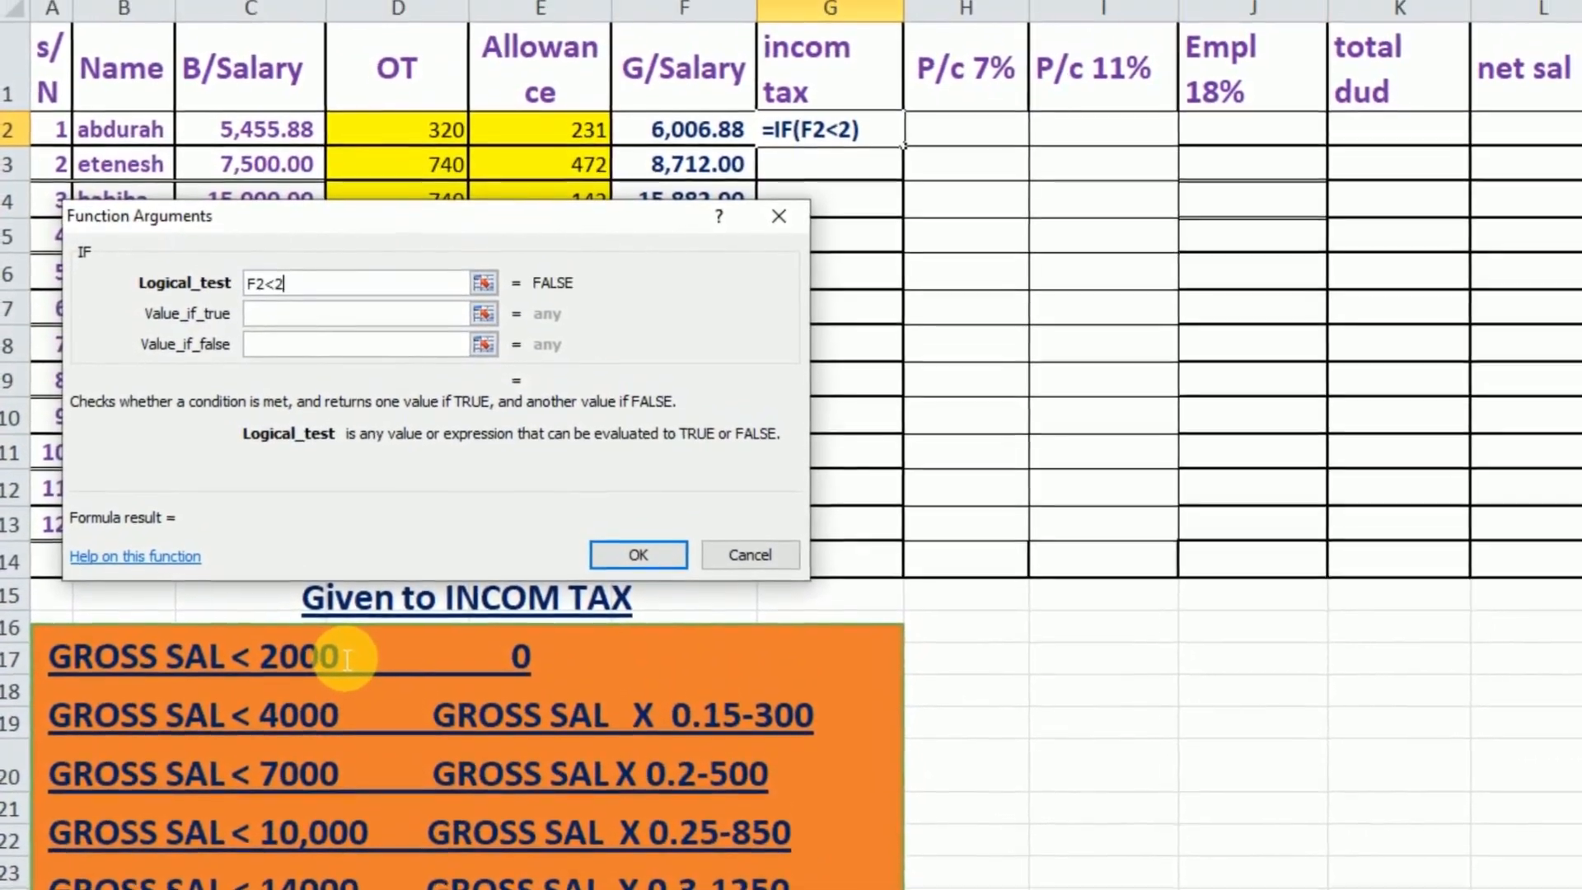
text(000)
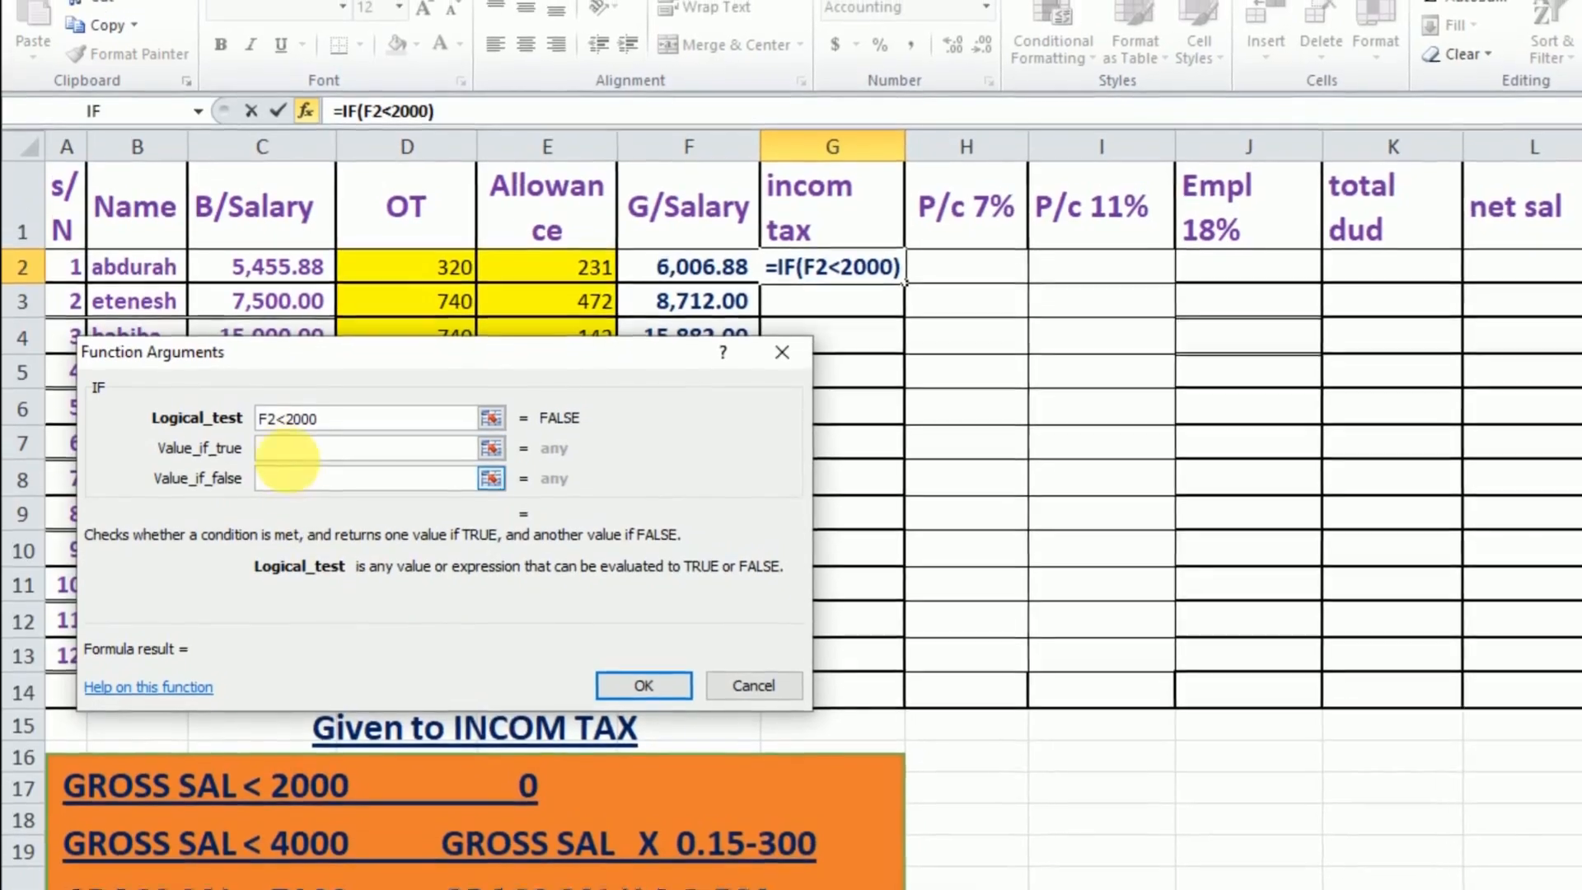
click(287, 452)
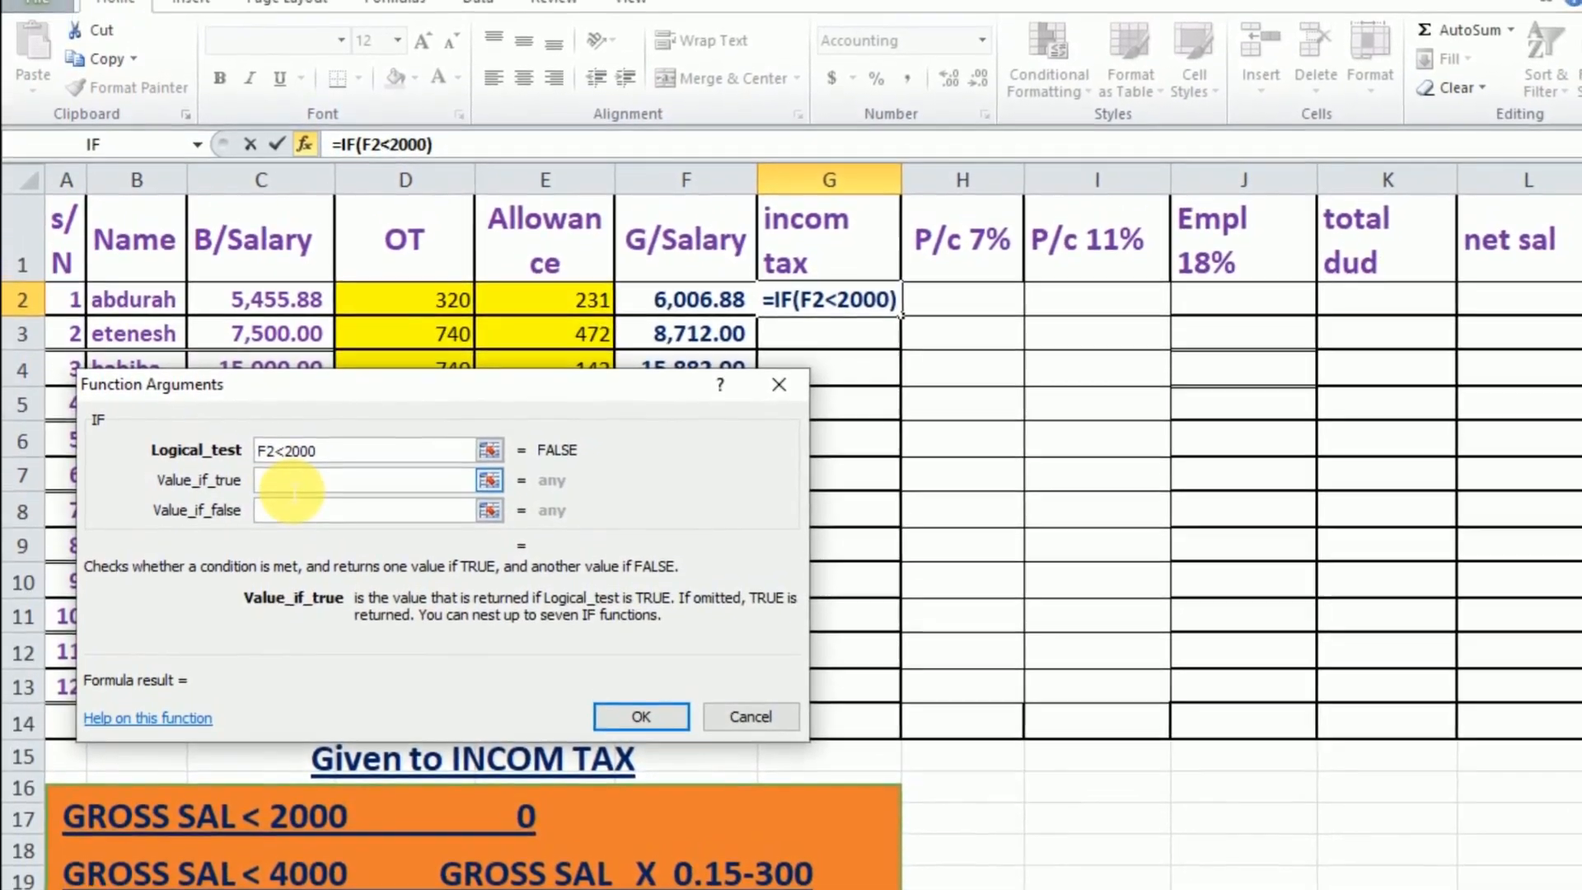
text(0)
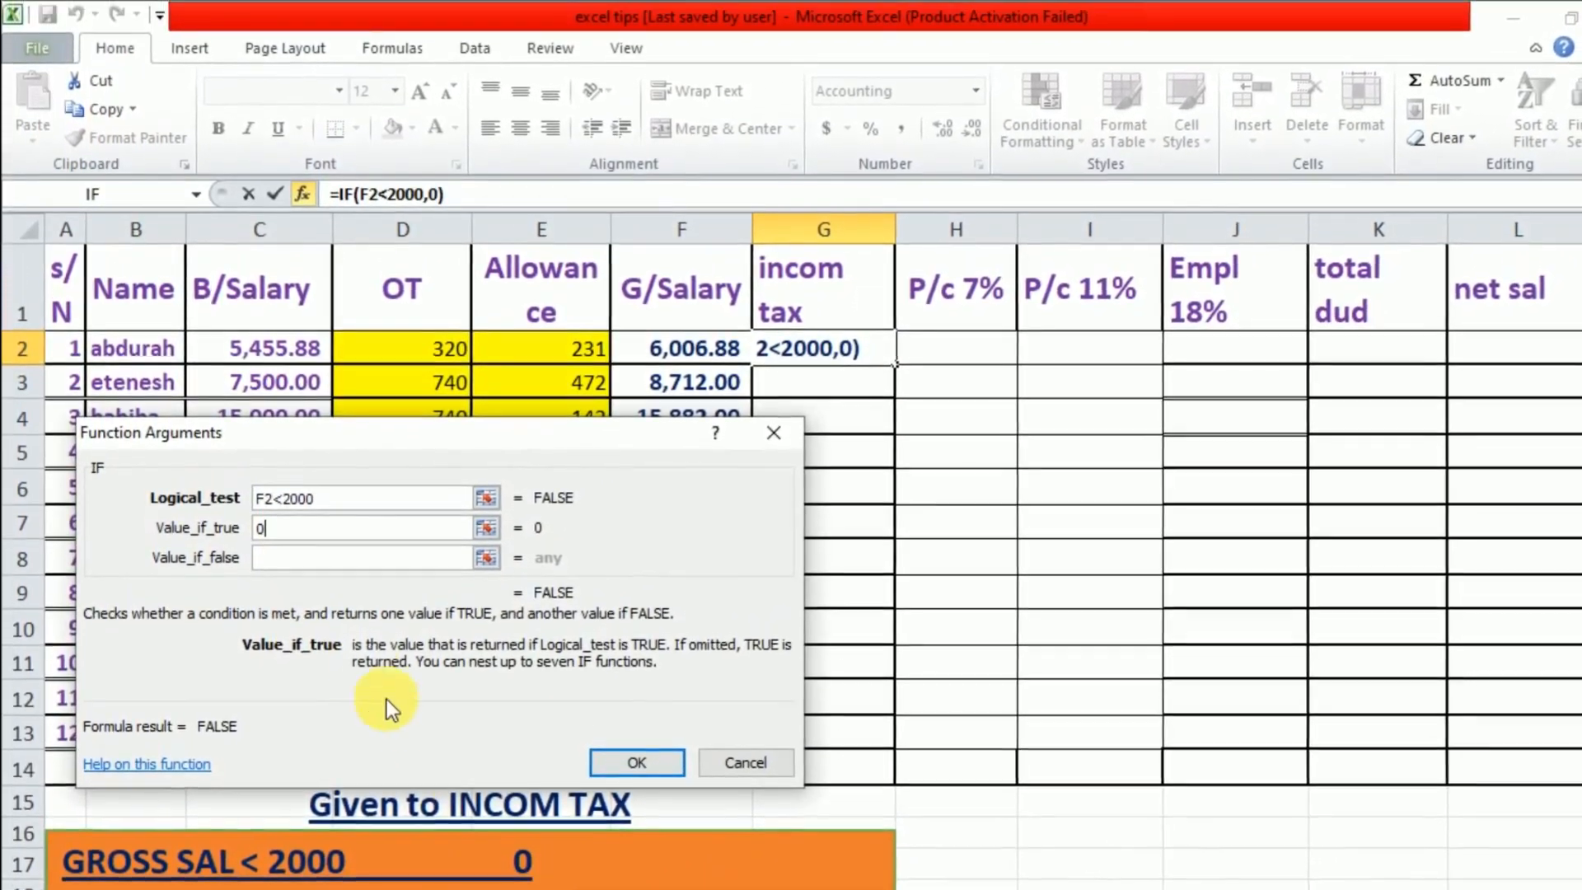
- Nest a second IF function as the value if false, with the logical test F2<4000
click(277, 557)
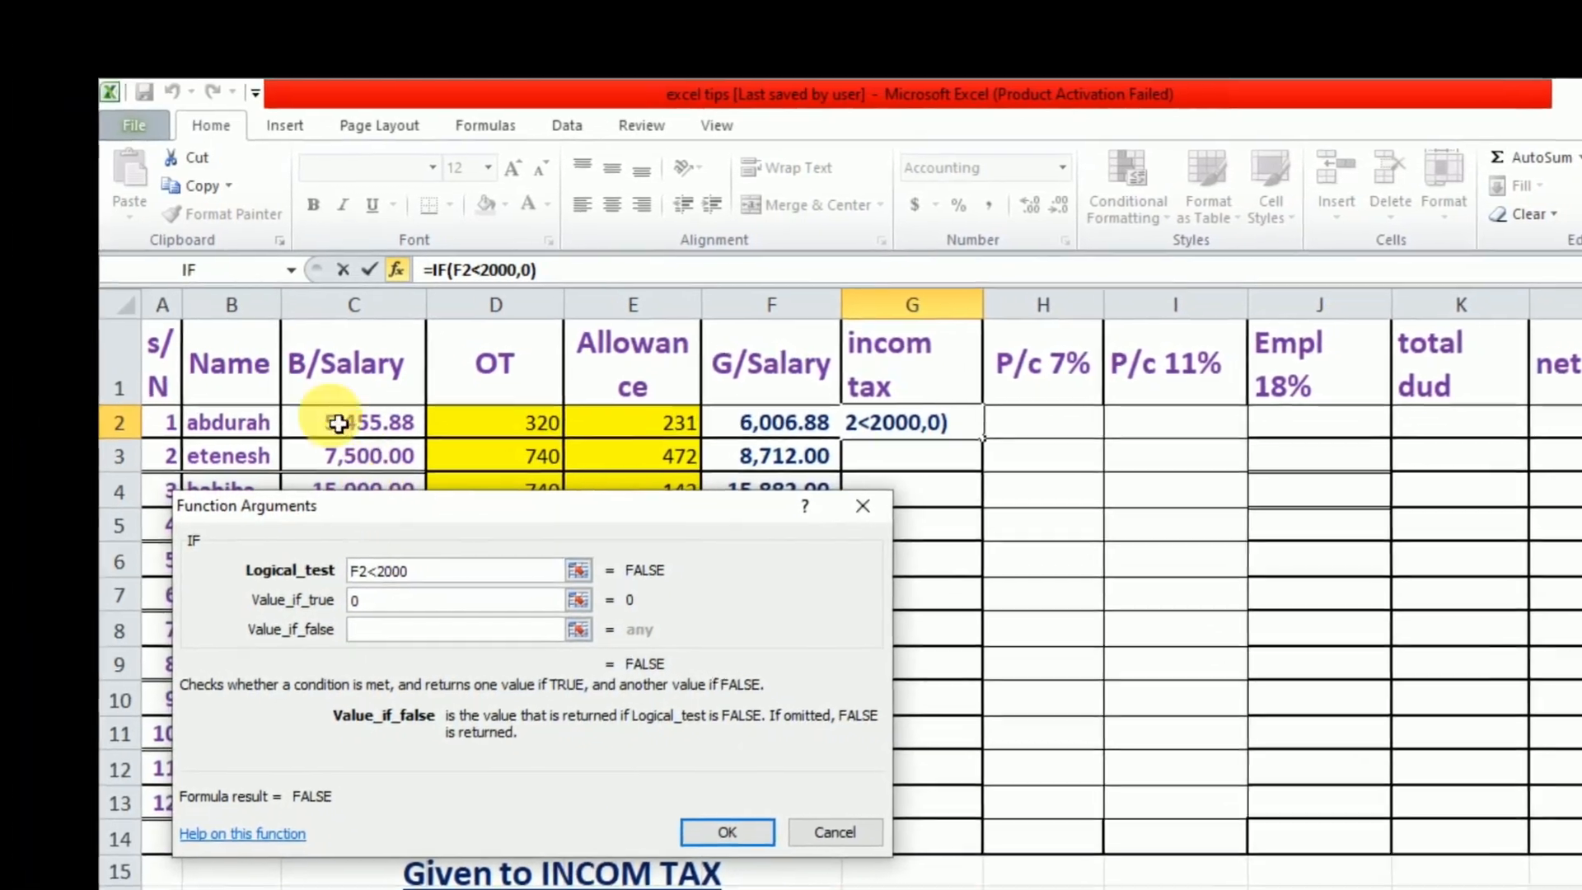
click(191, 267)
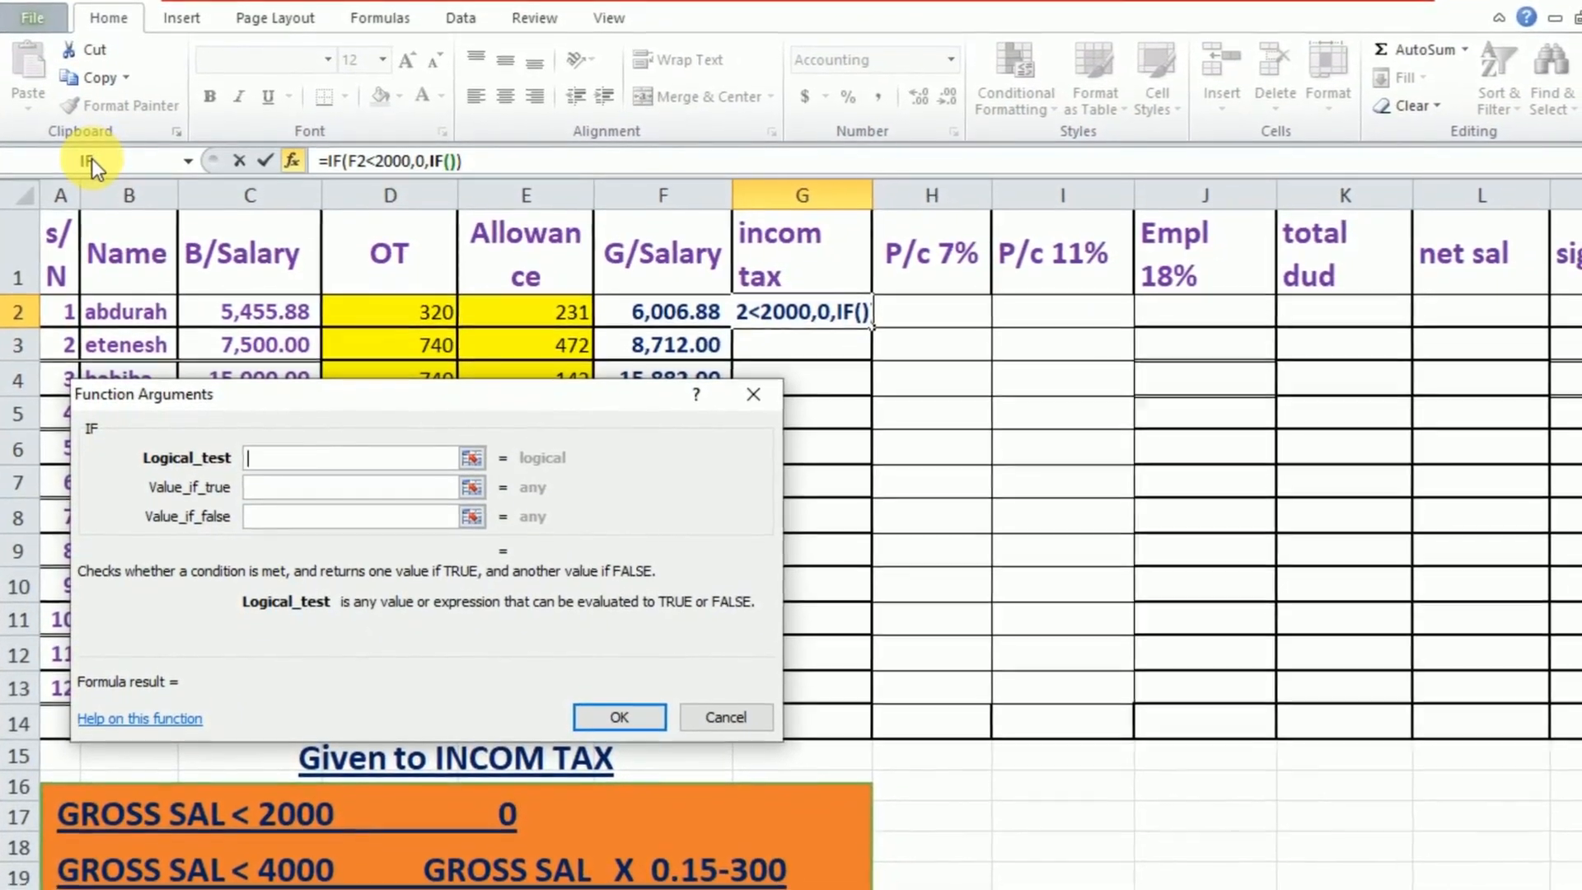
click(672, 292)
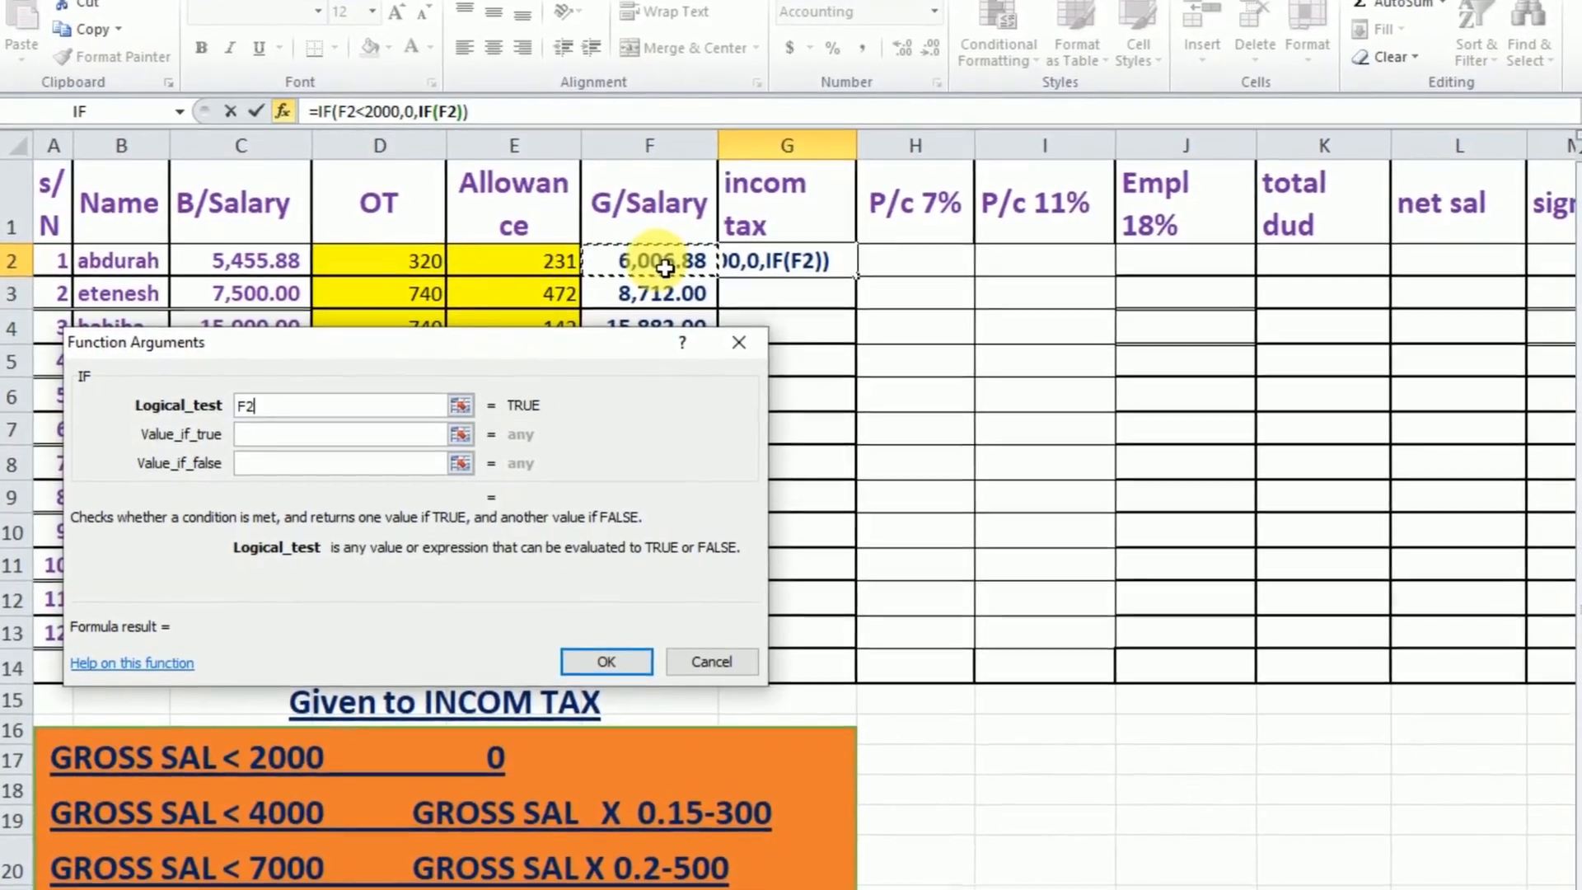
text(<4000)
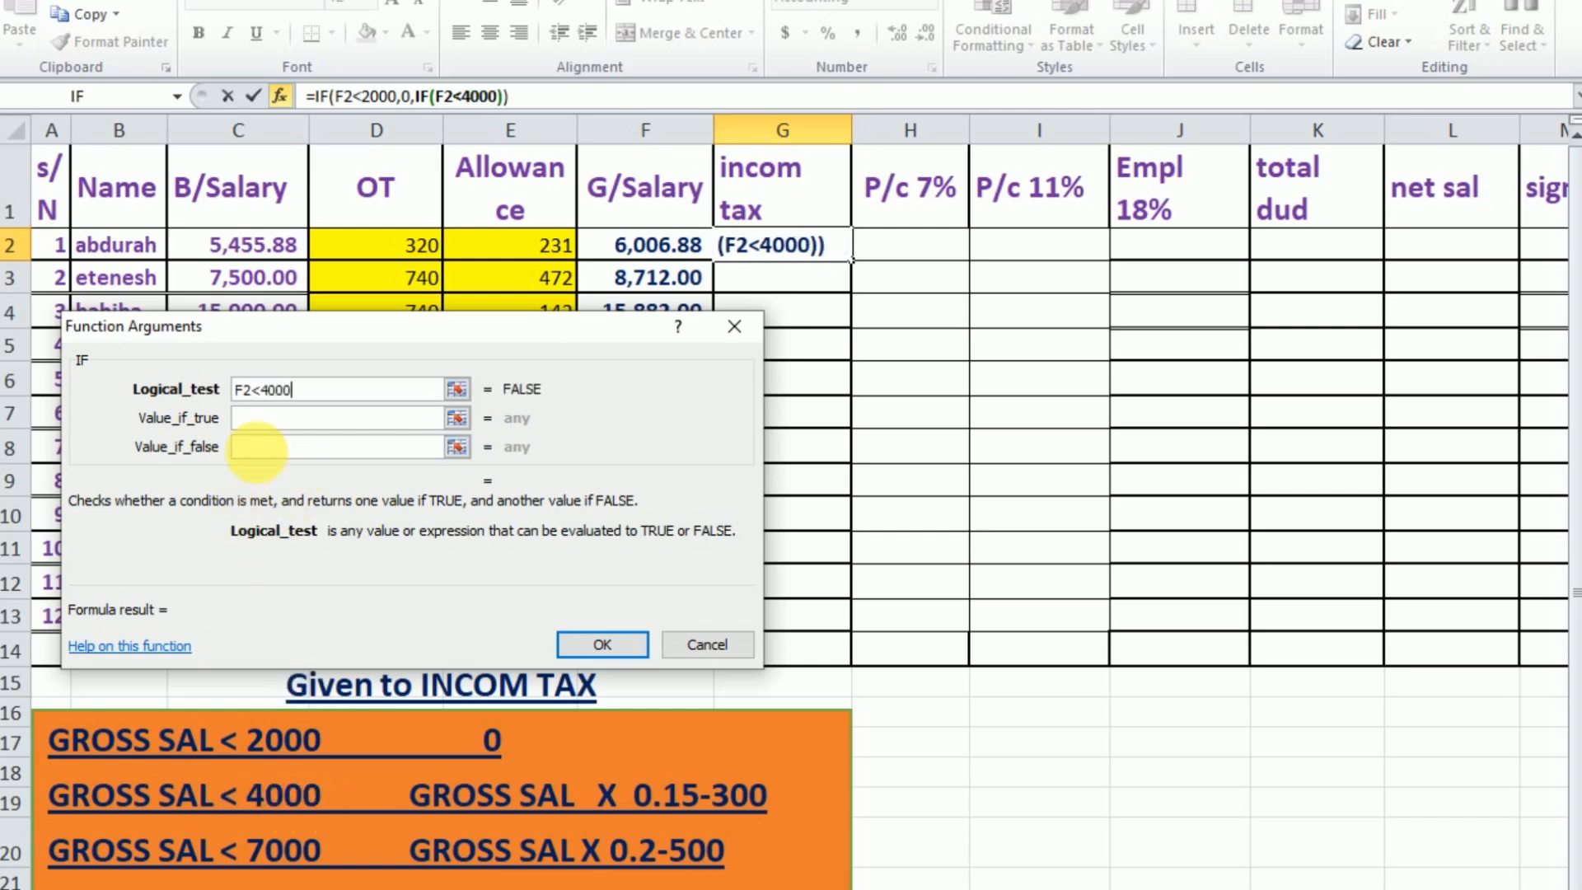
click(444, 812)
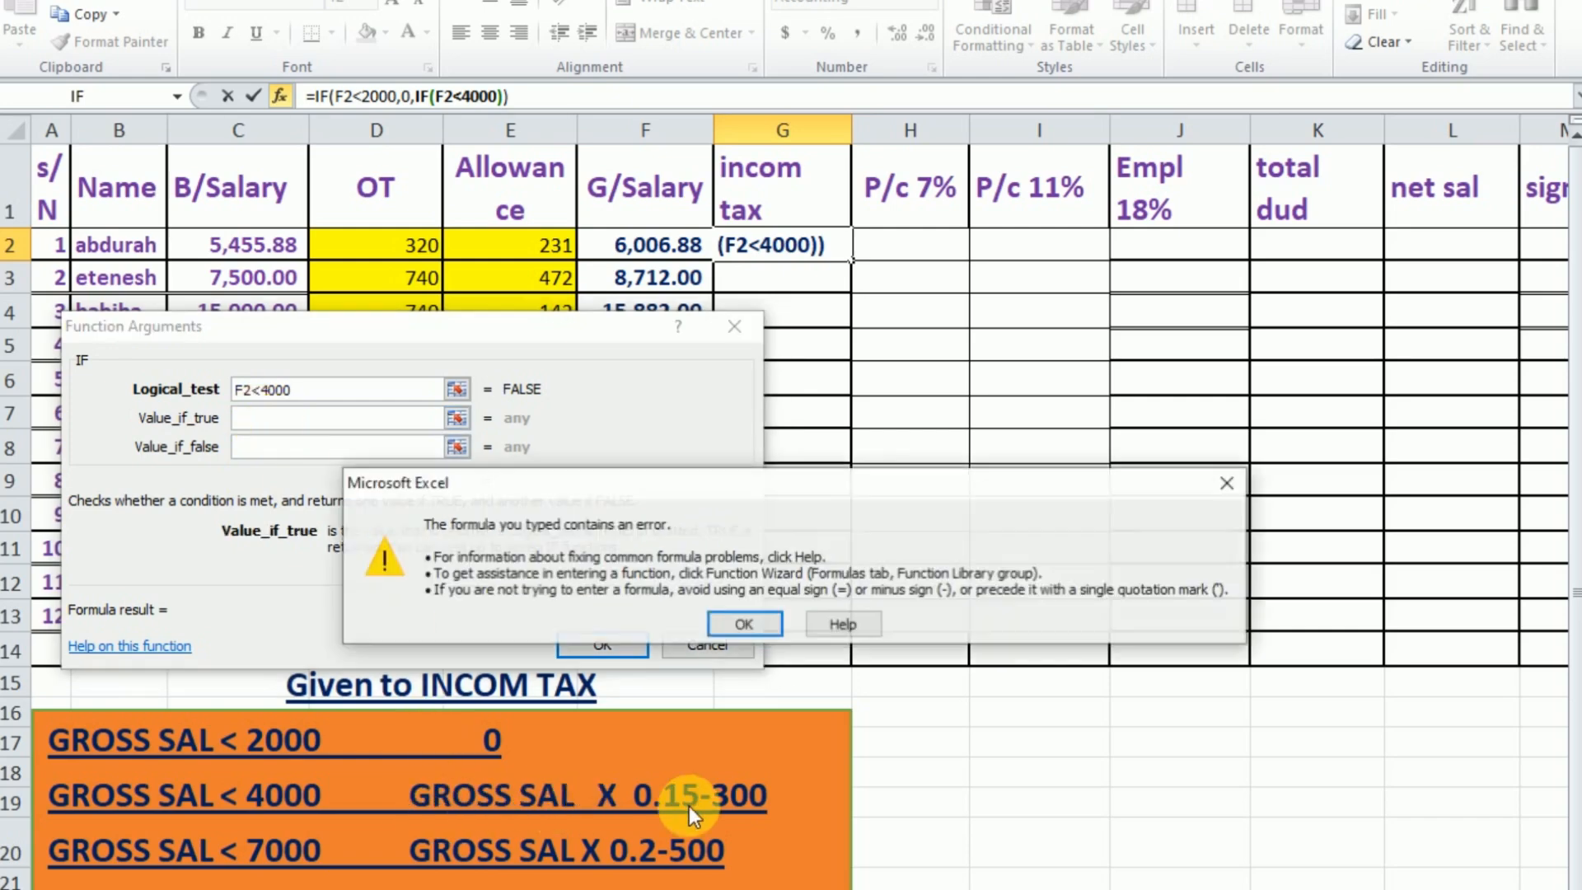
- Dismiss the formula error and set the second IF function's value if true to F2*0.15-300
click(1233, 486)
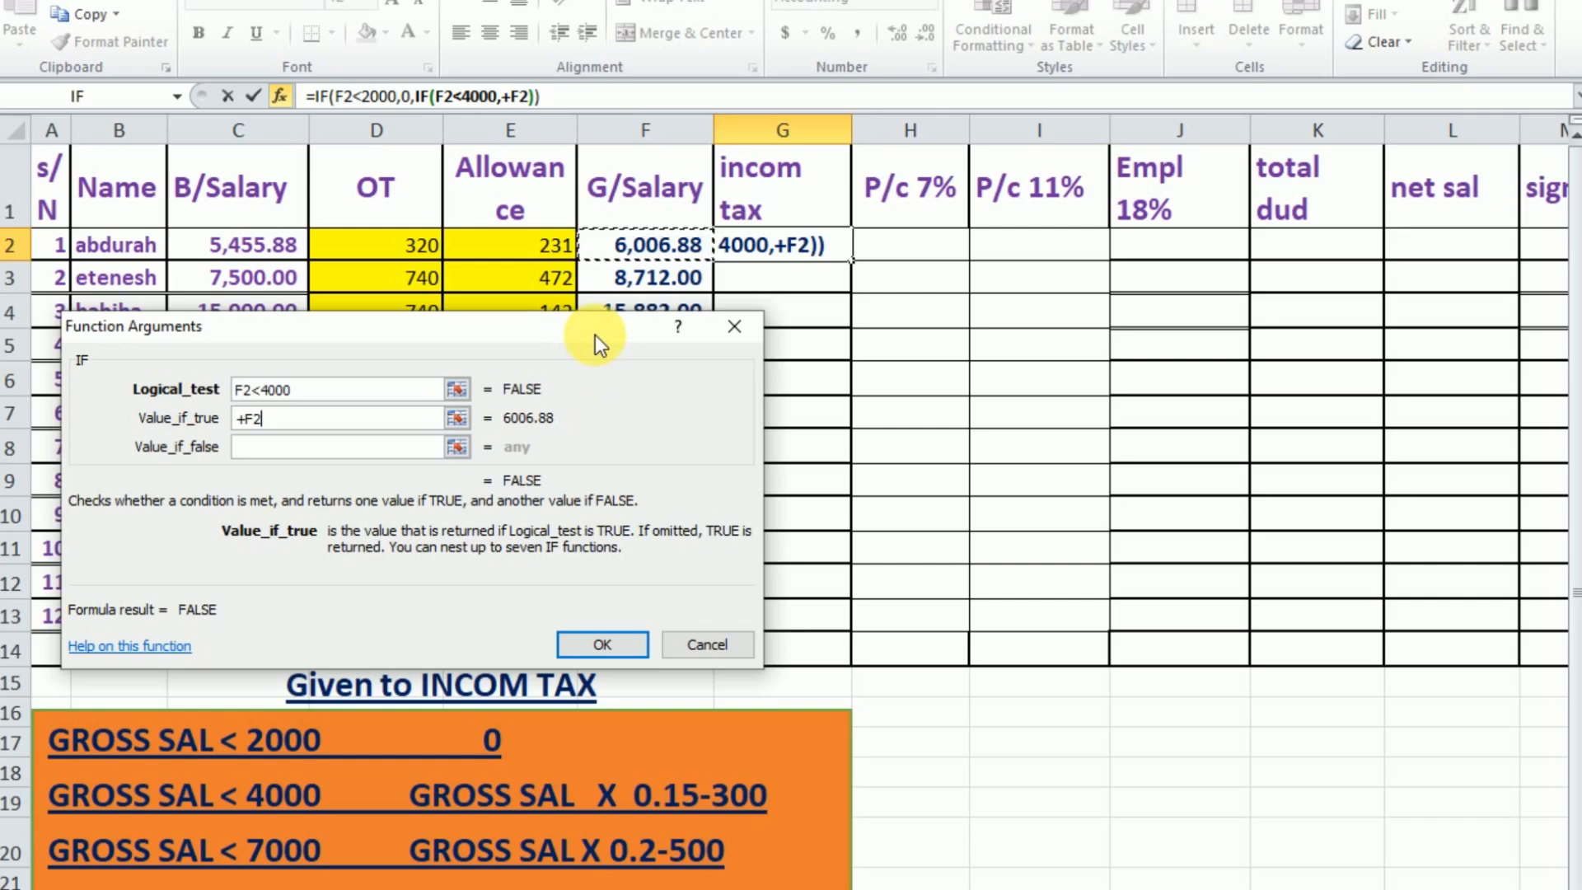
text(*)
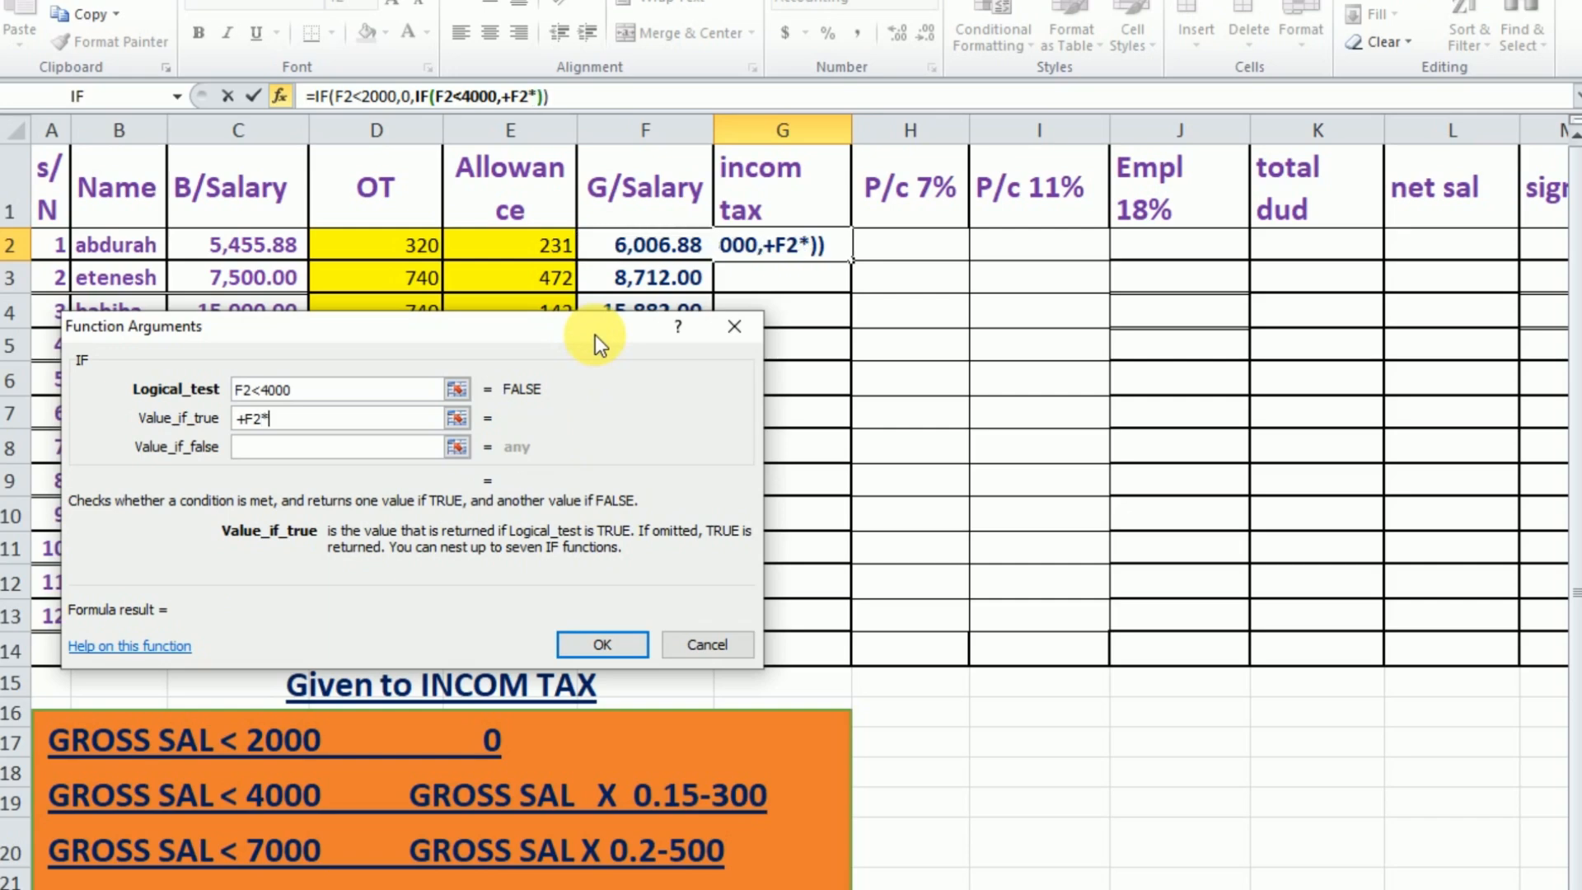
text(0.15)
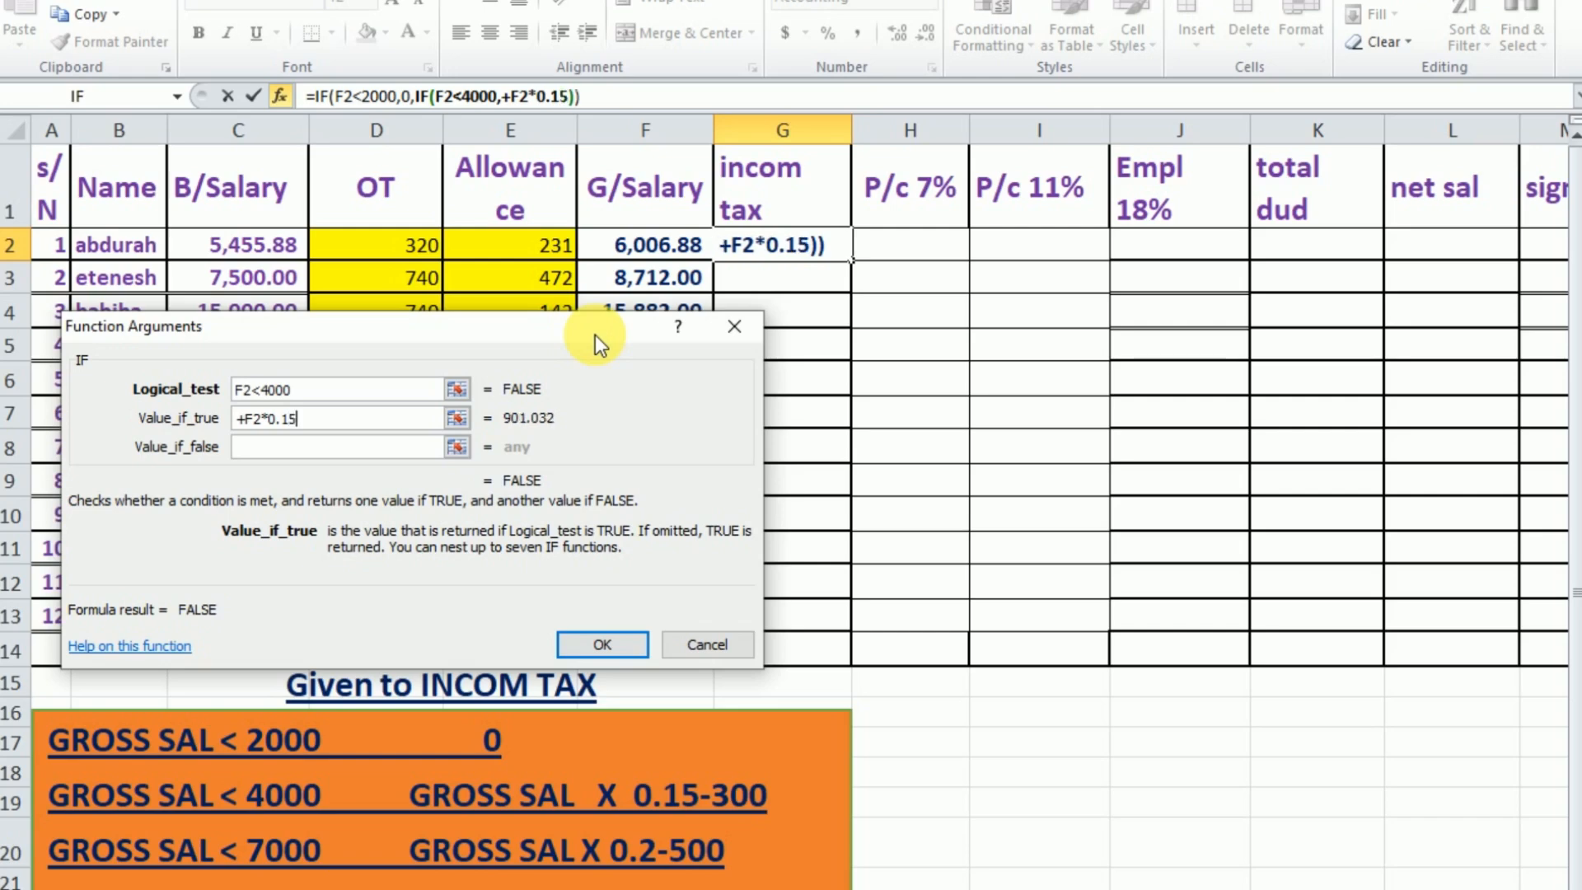
text(-300)
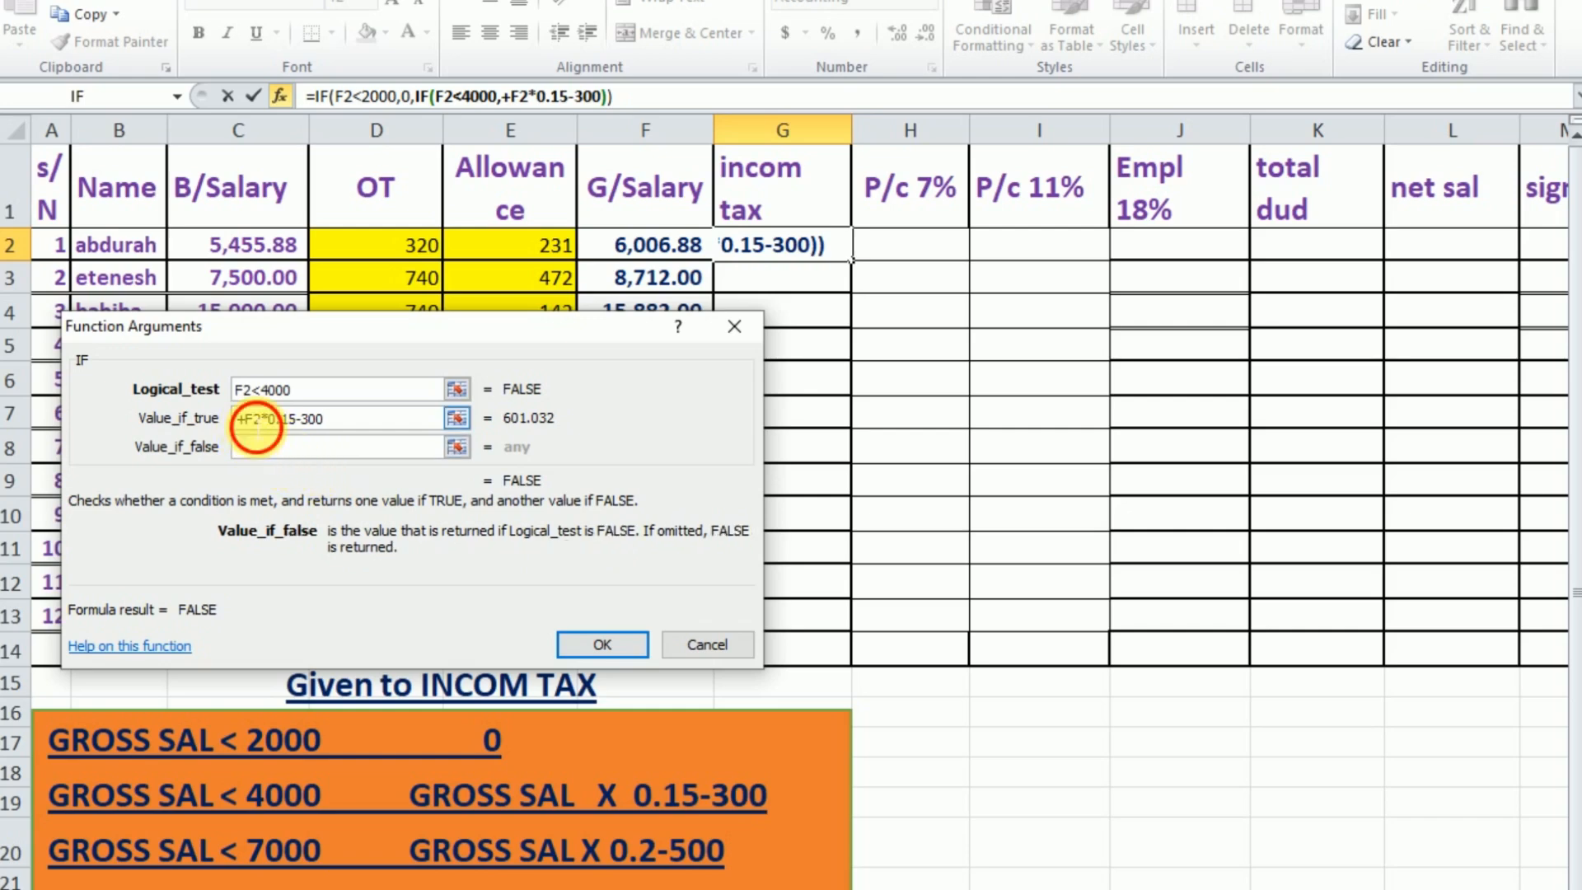
drag(235, 419, 269, 419)
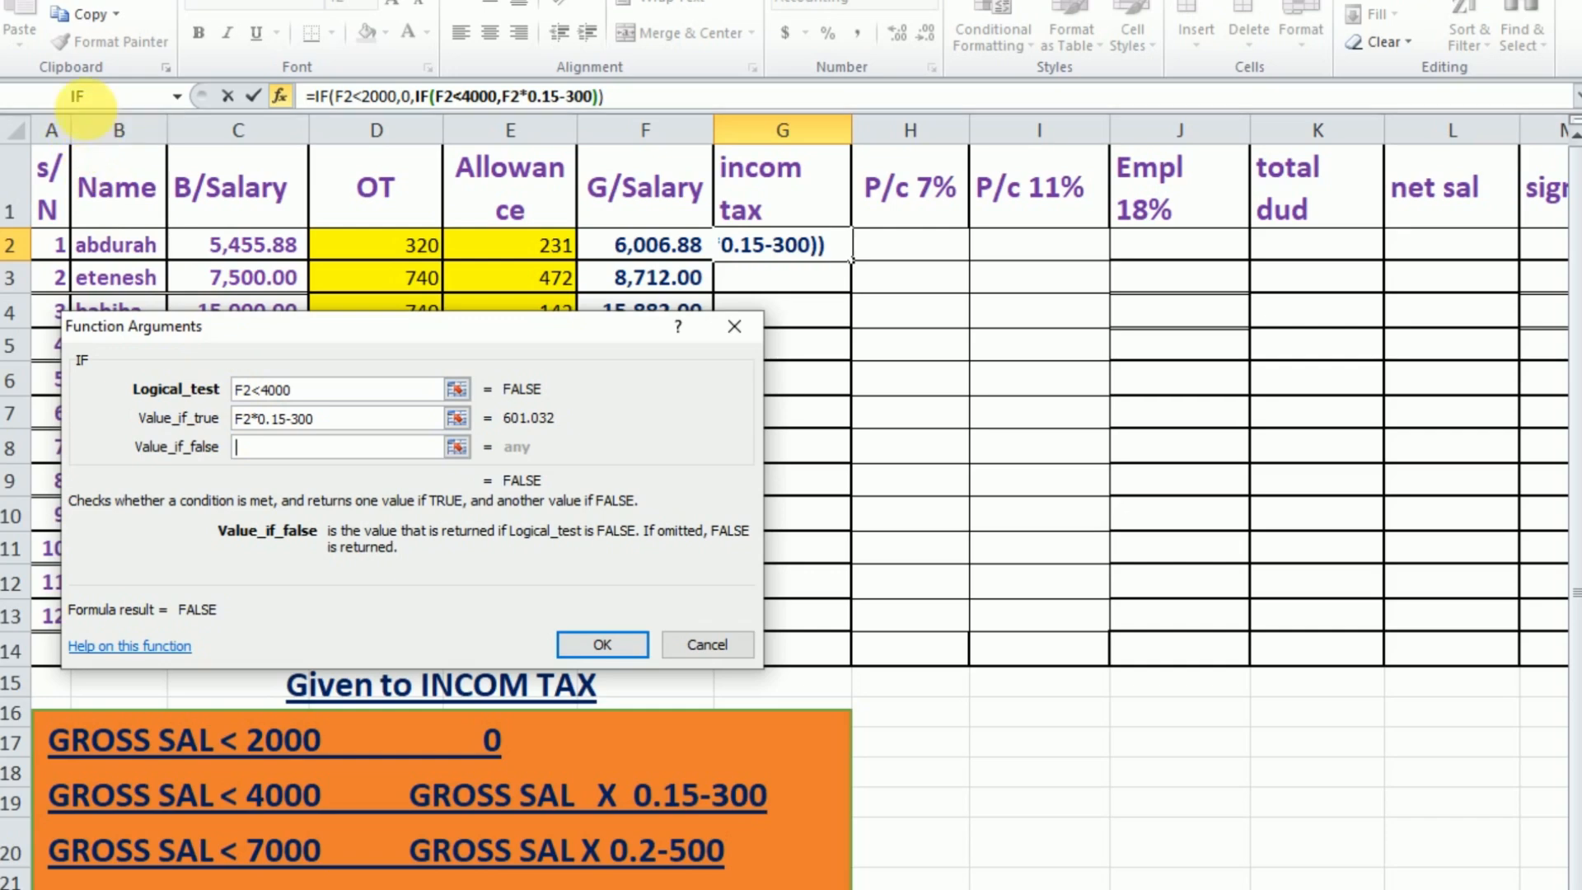
- Nest a third IF function as the value if false, with logical test F2<7000 and value if true F2*0.2-500
click(86, 97)
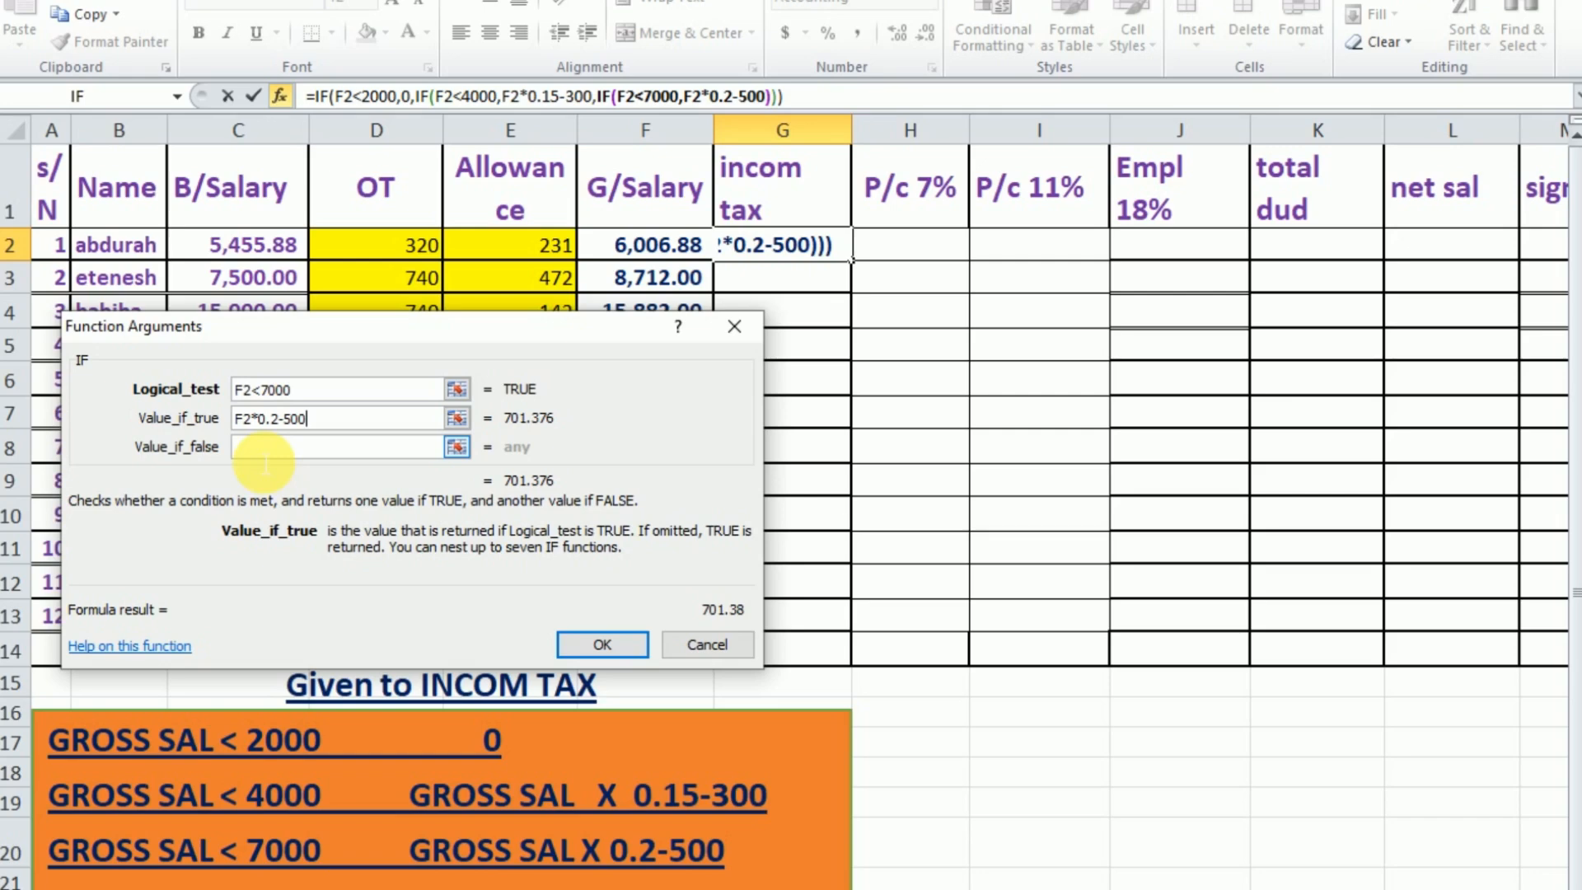
- Nest a fourth IF function as the value if false, with logical test F2<10000 and value if true F2*0.25-850
click(87, 96)
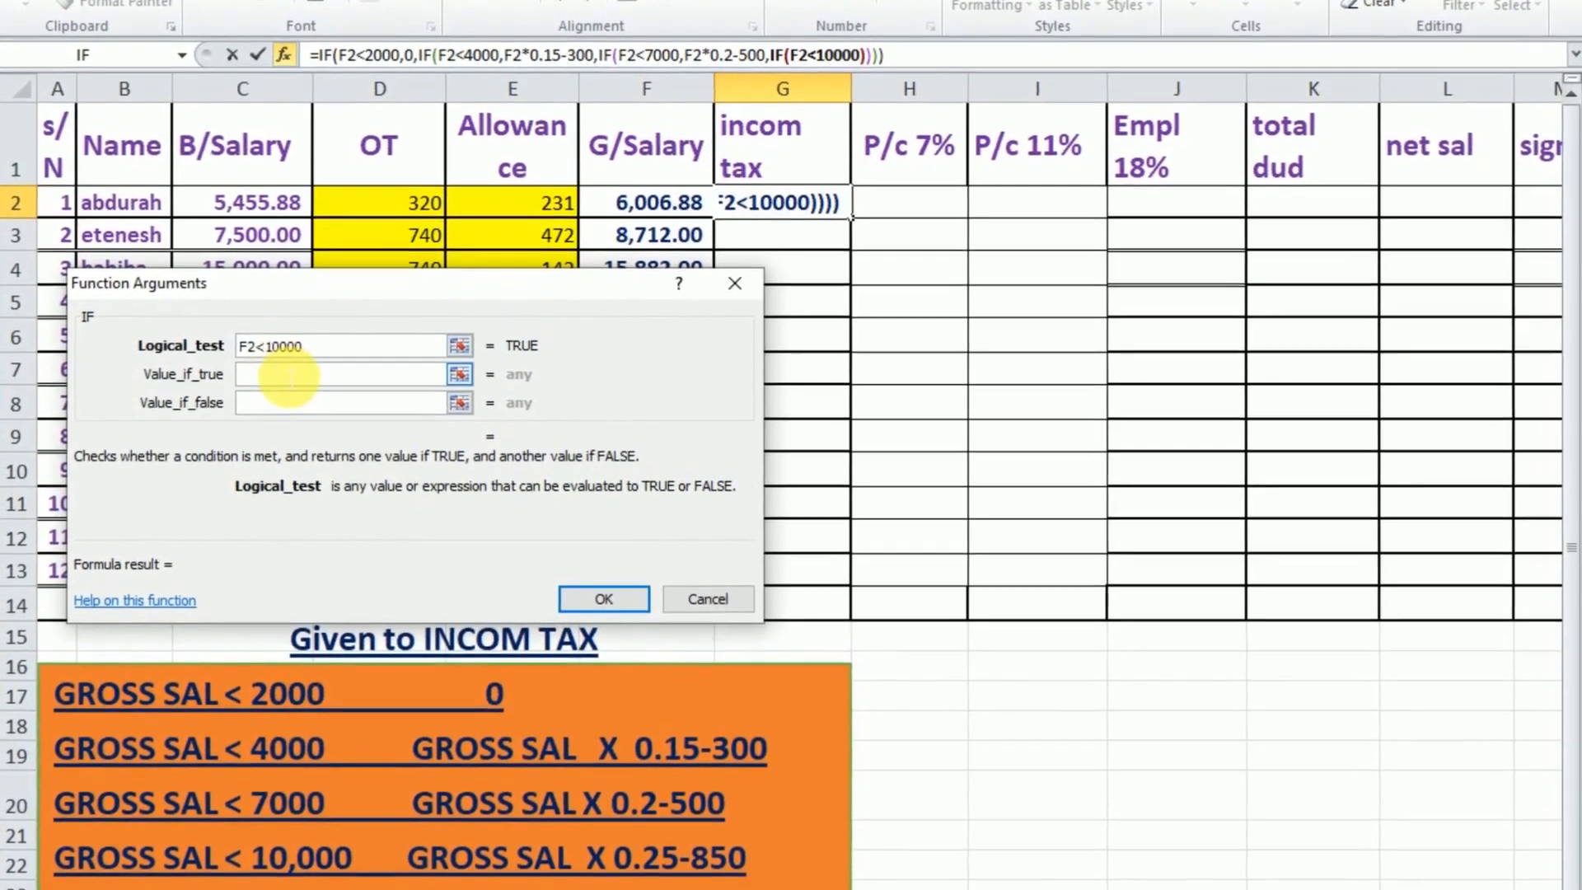
click(272, 417)
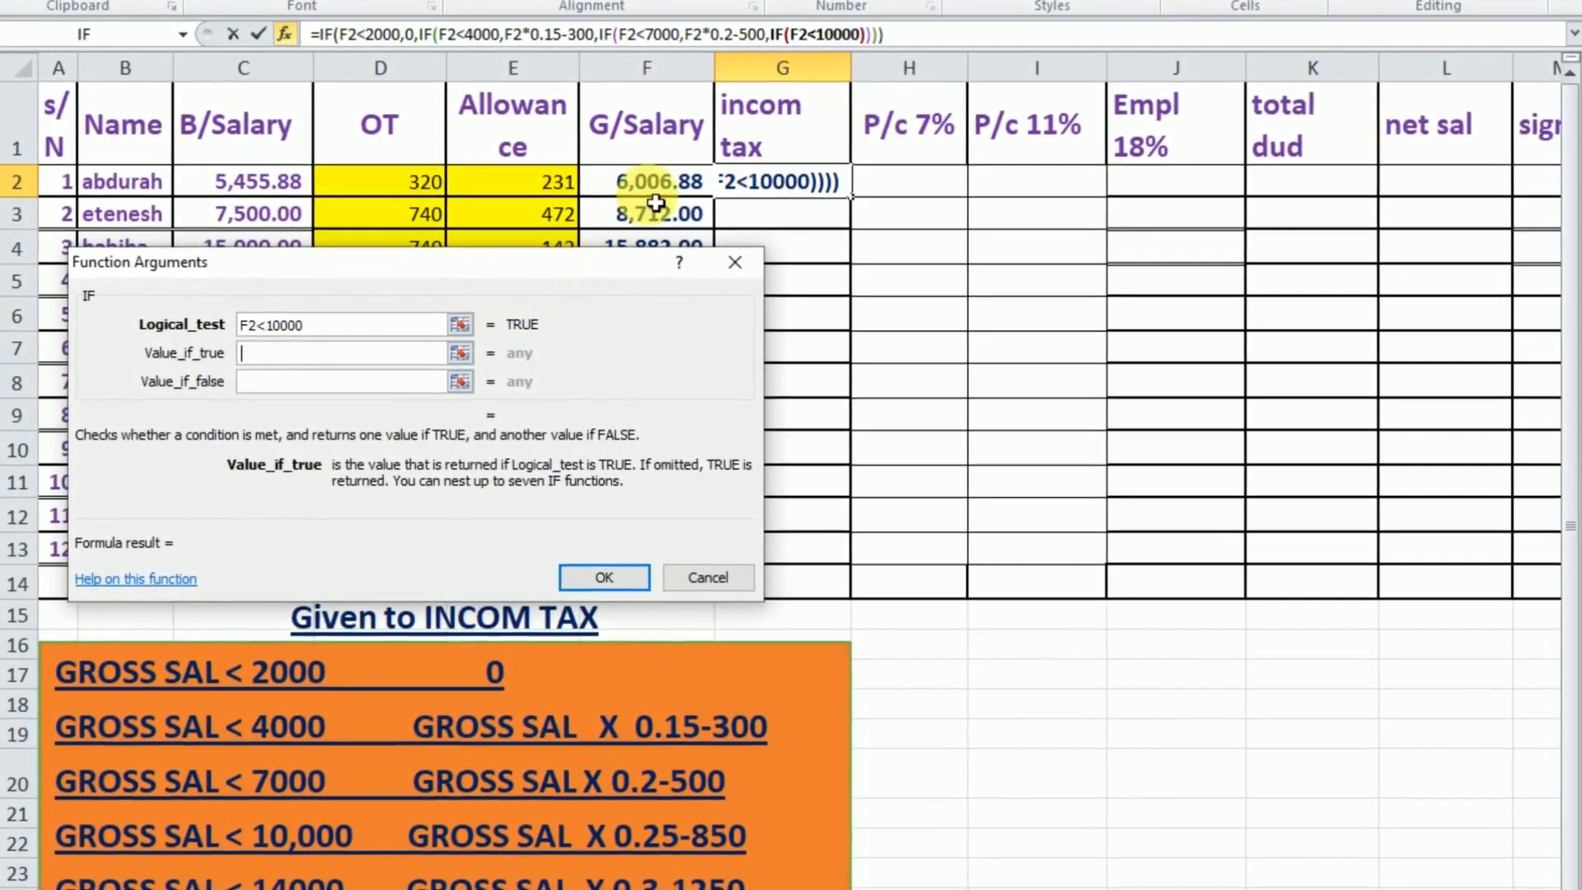
click(657, 189)
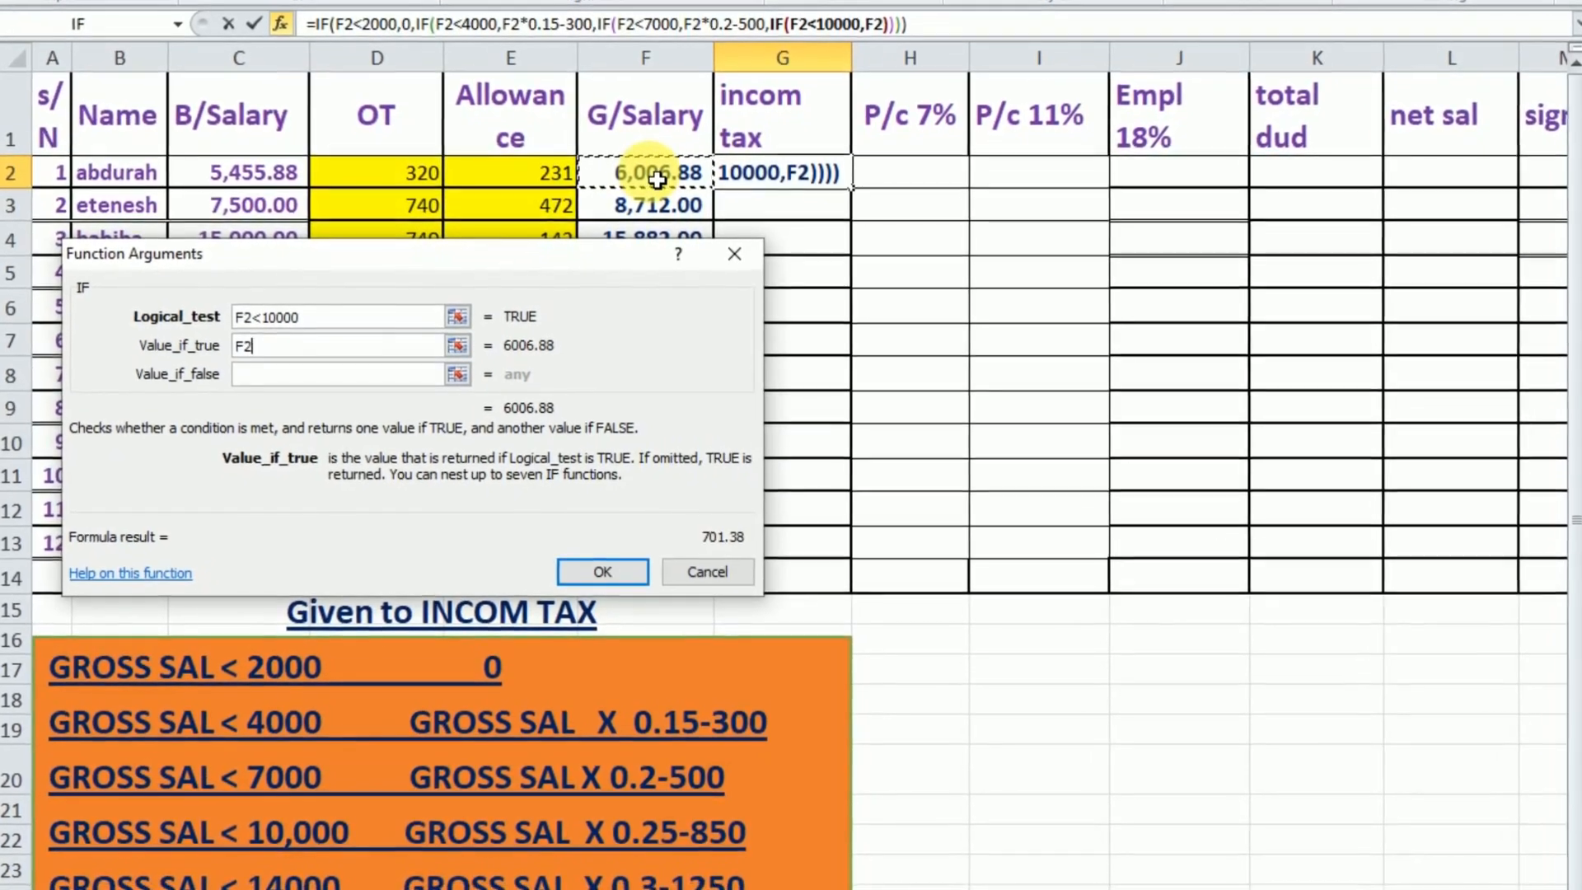
text(*)
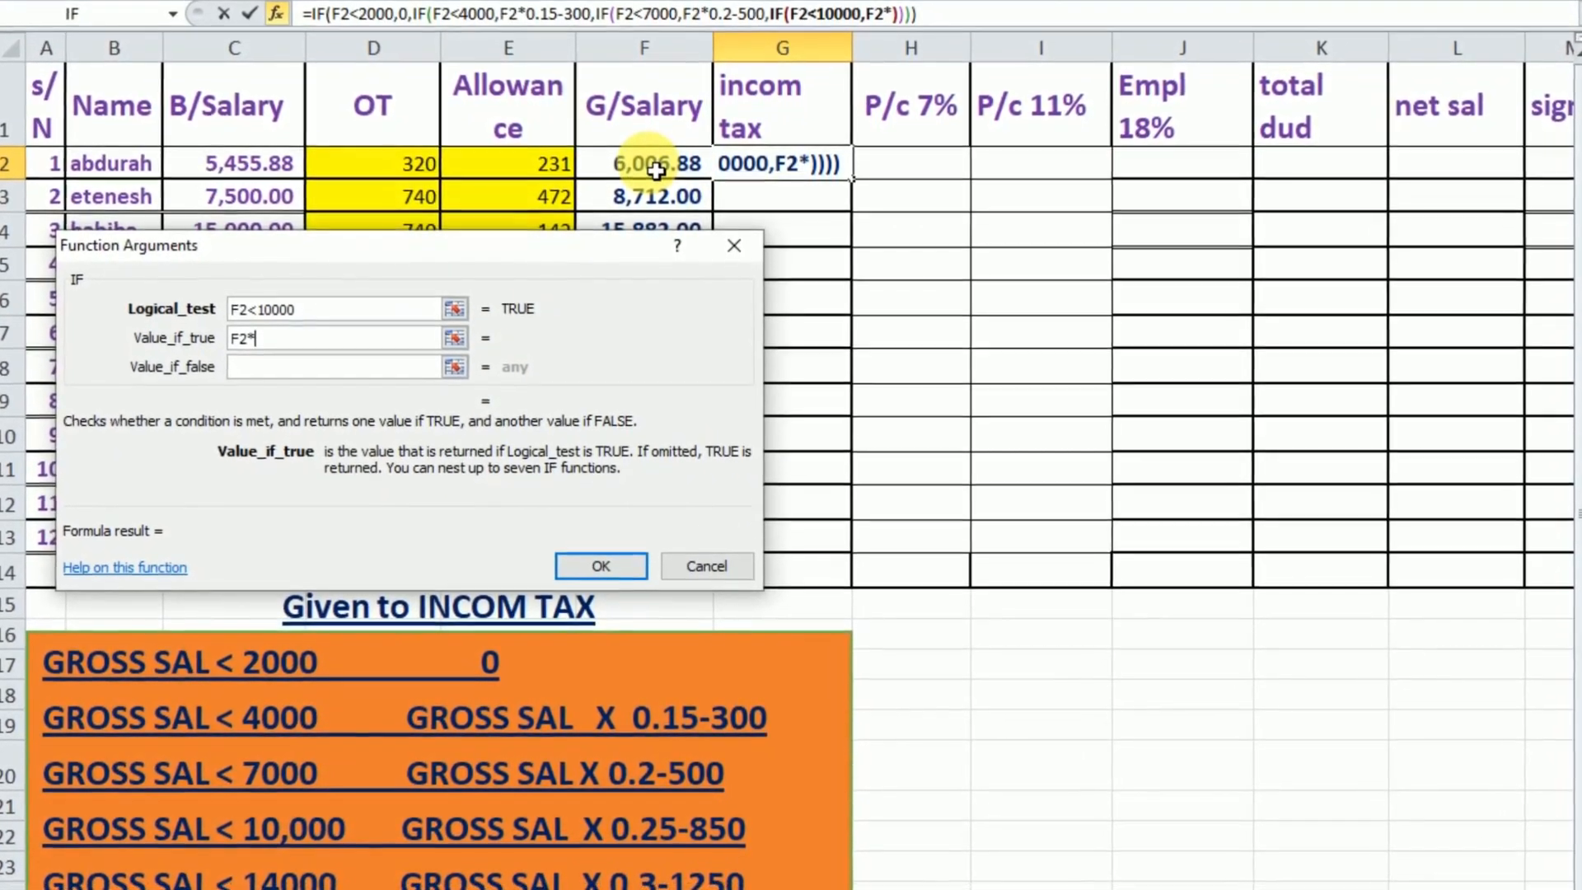
text(0.25)
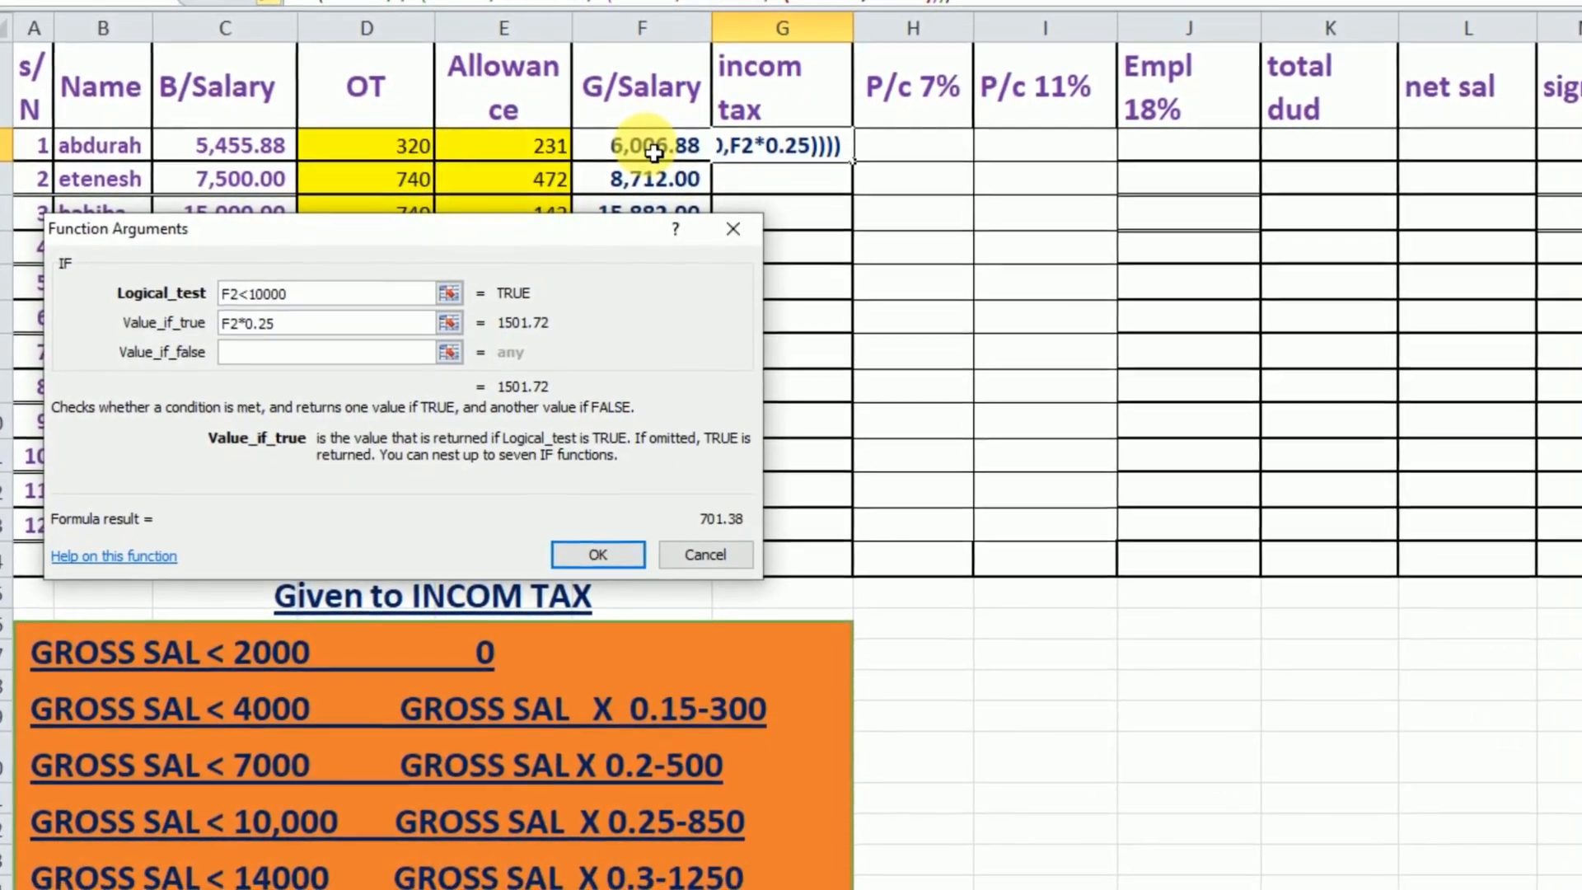
text(-)
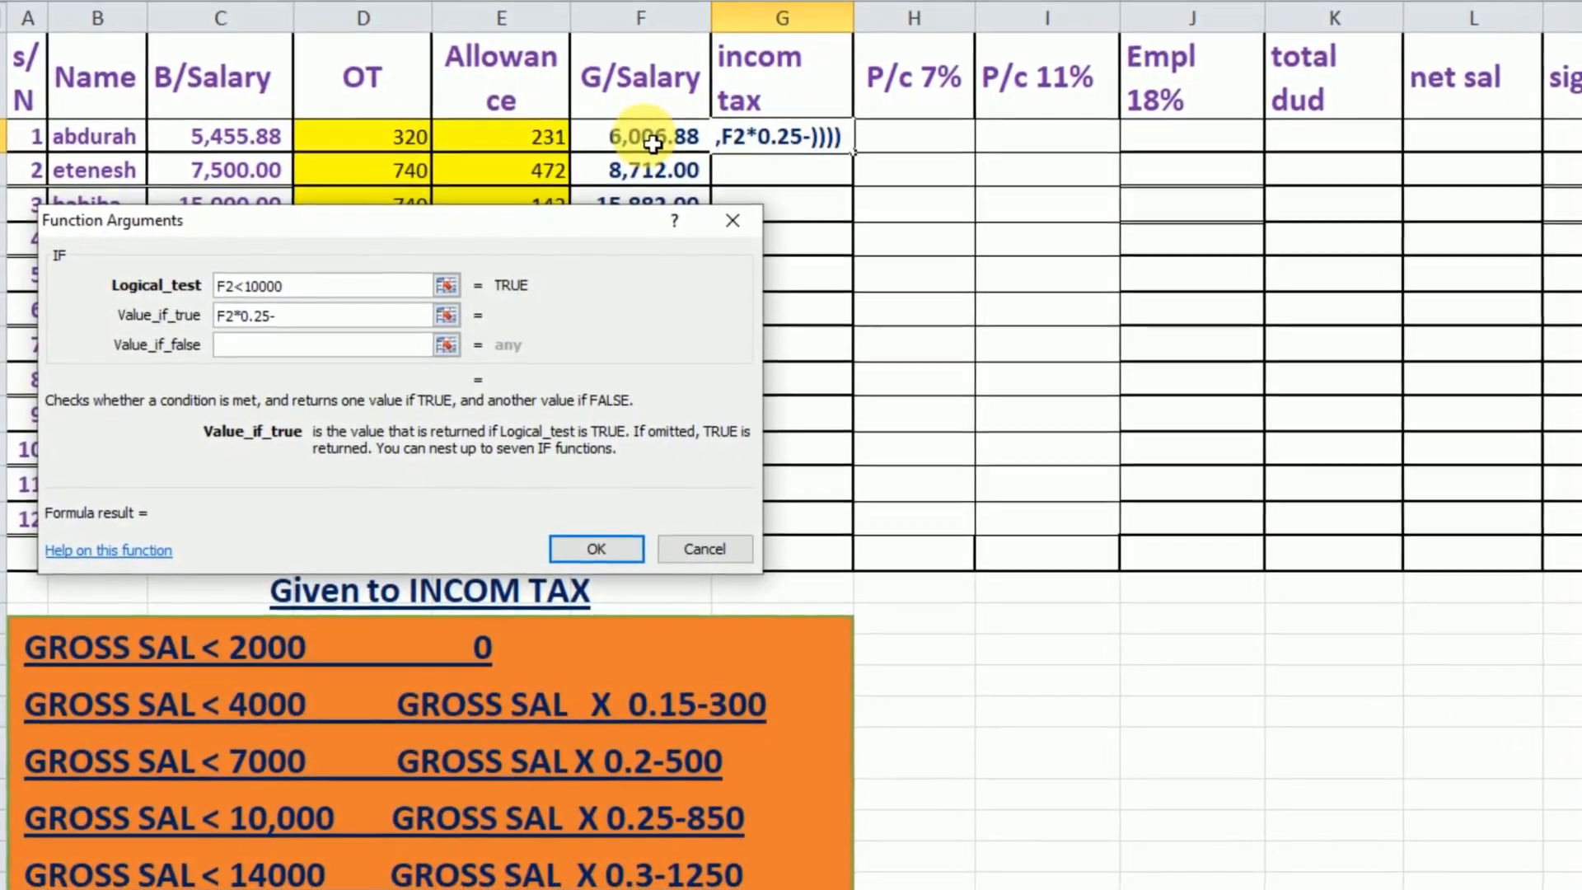
text(850)
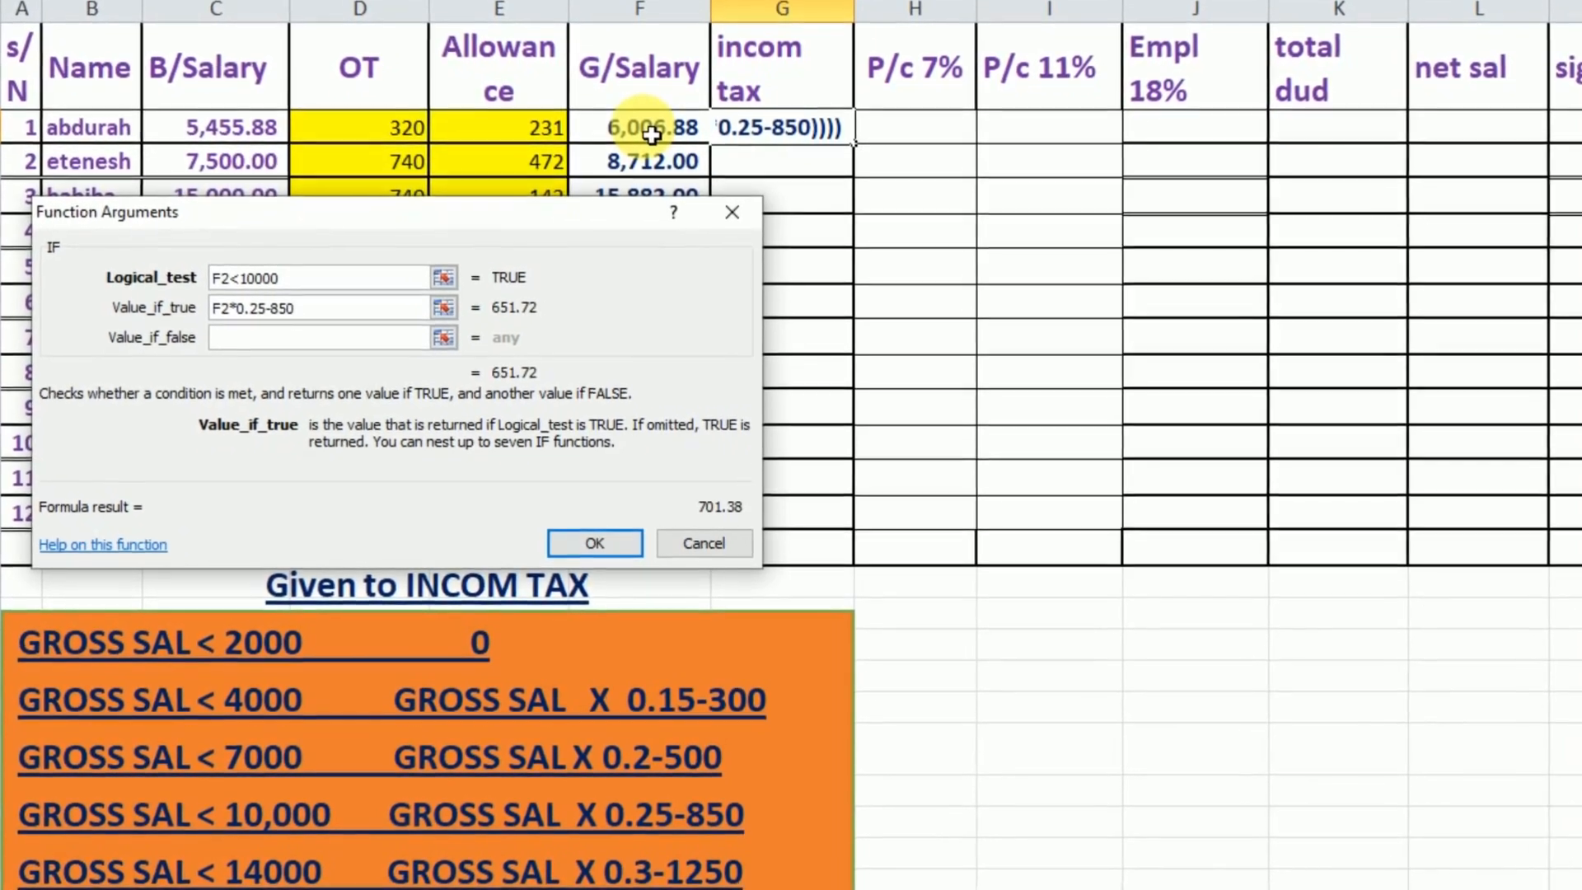
- Nest a fifth IF function as the value if false, with logical test F2<14000 and value if true F2*0.3-1250
click(228, 339)
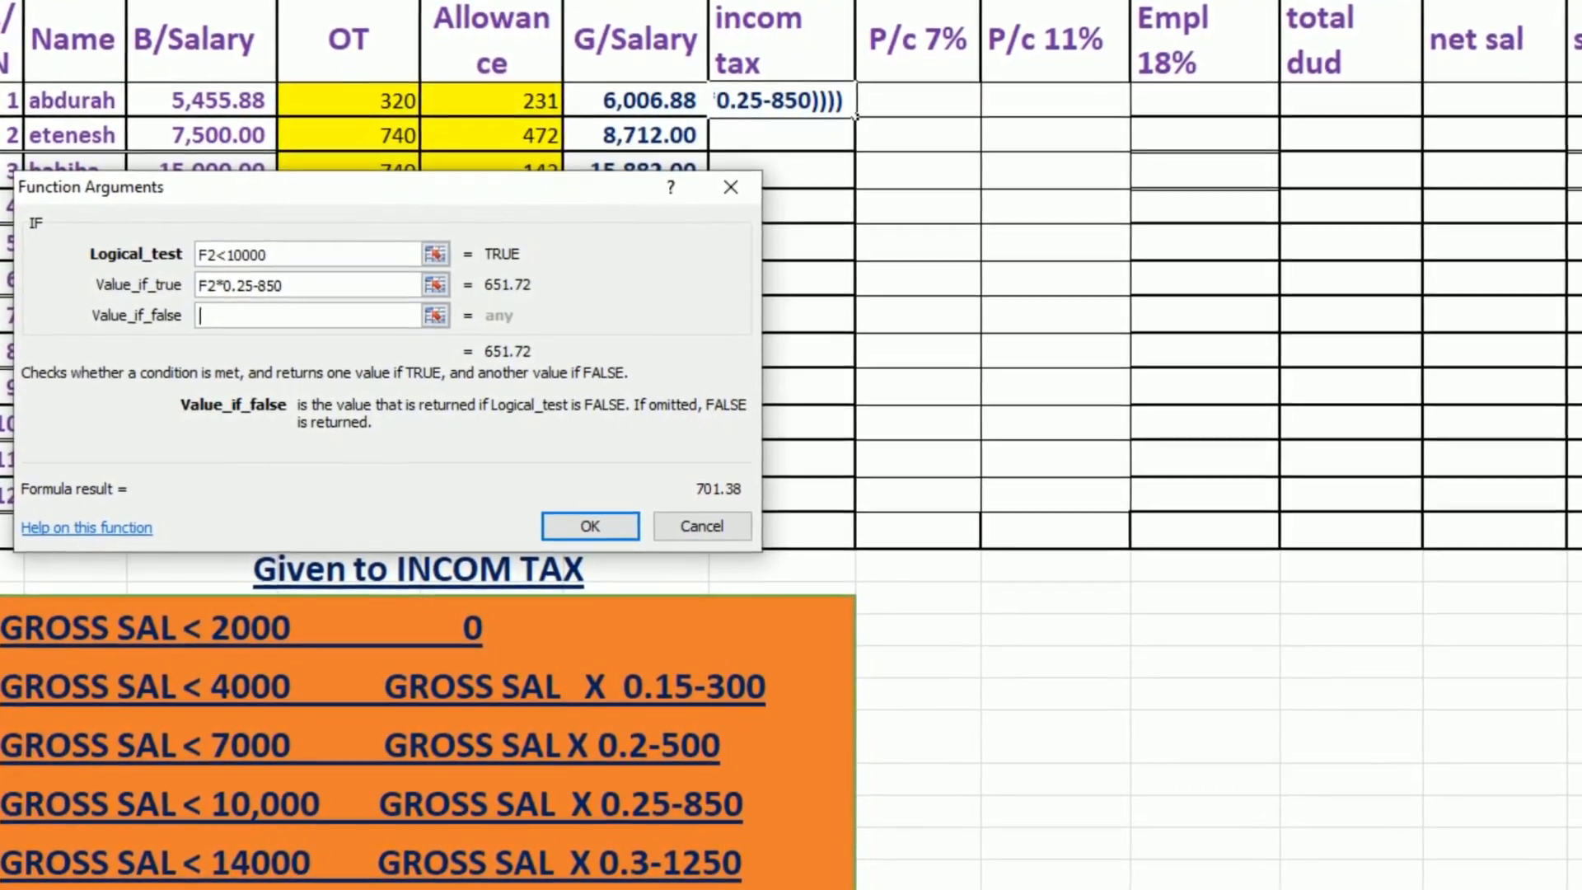
click(91, 1)
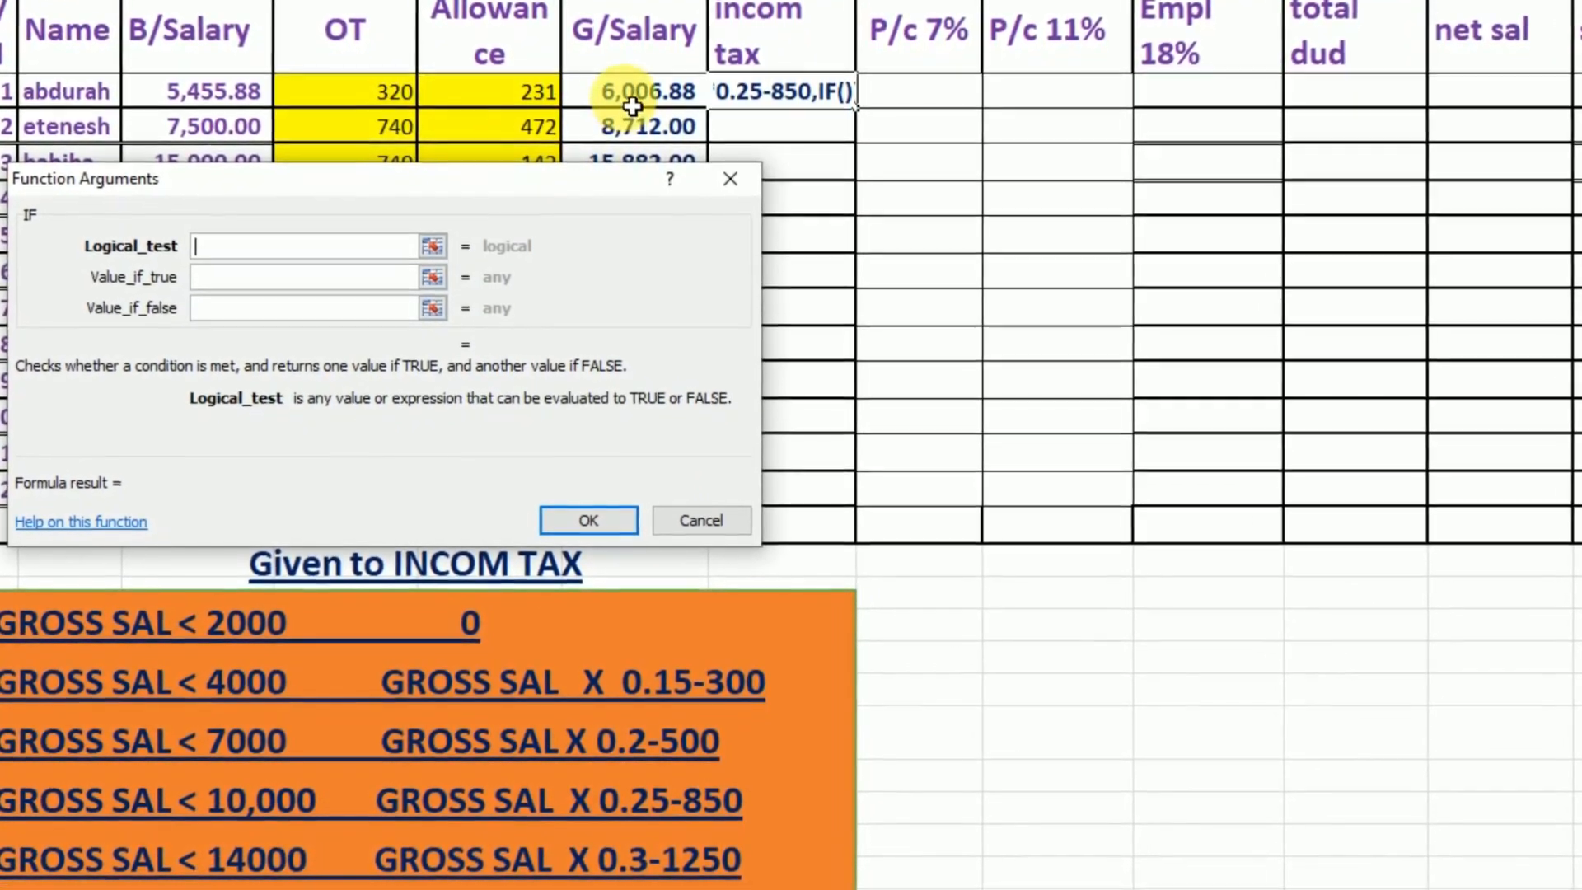
click(633, 99)
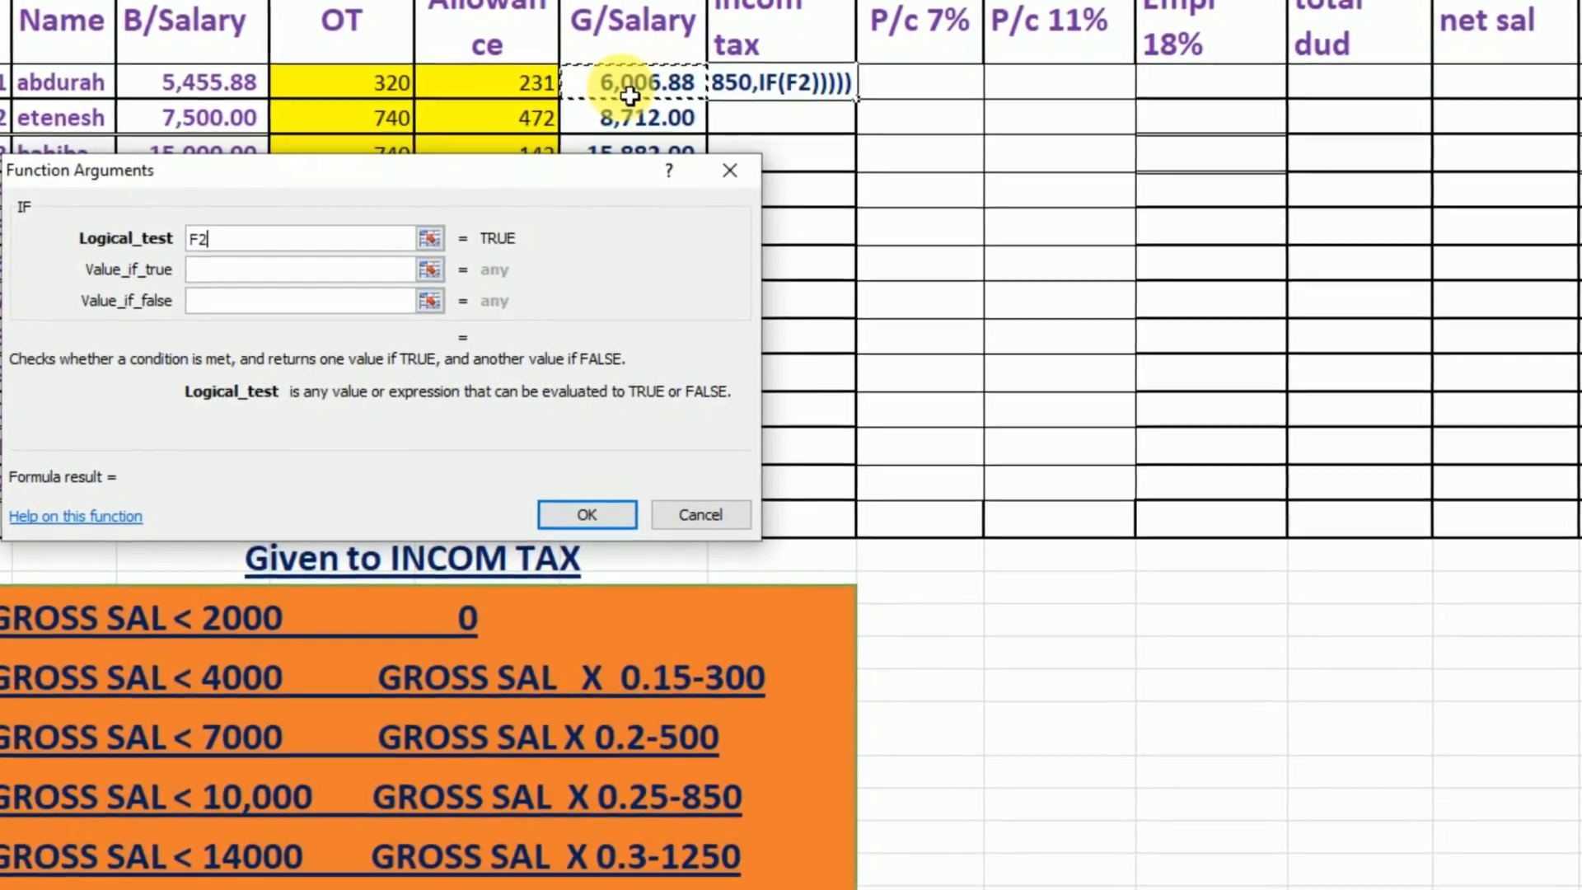
text(<14000)
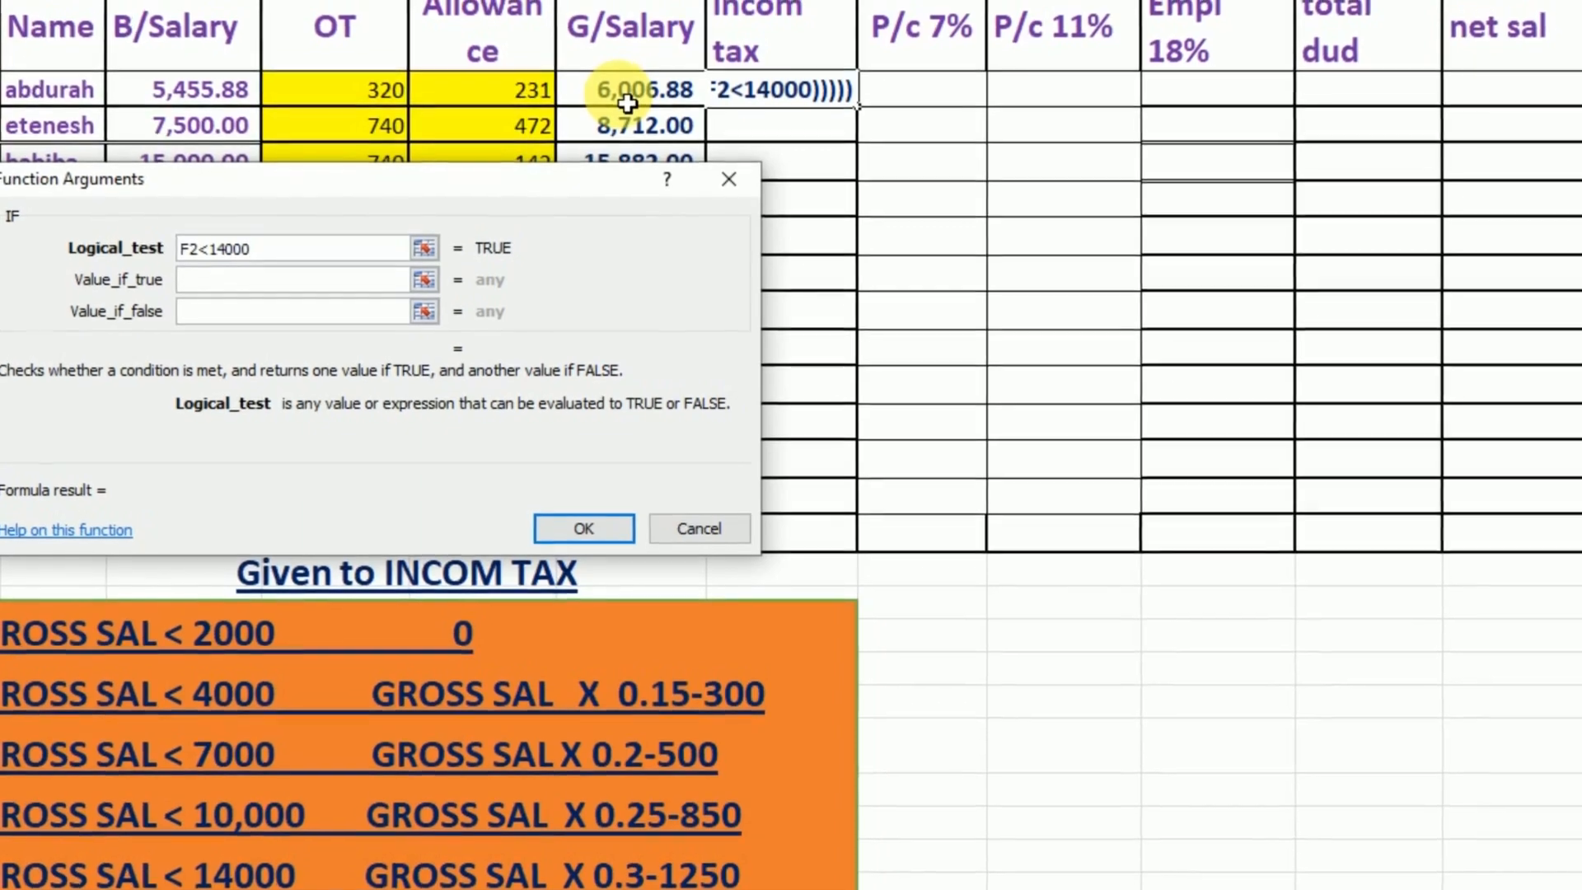
click(232, 297)
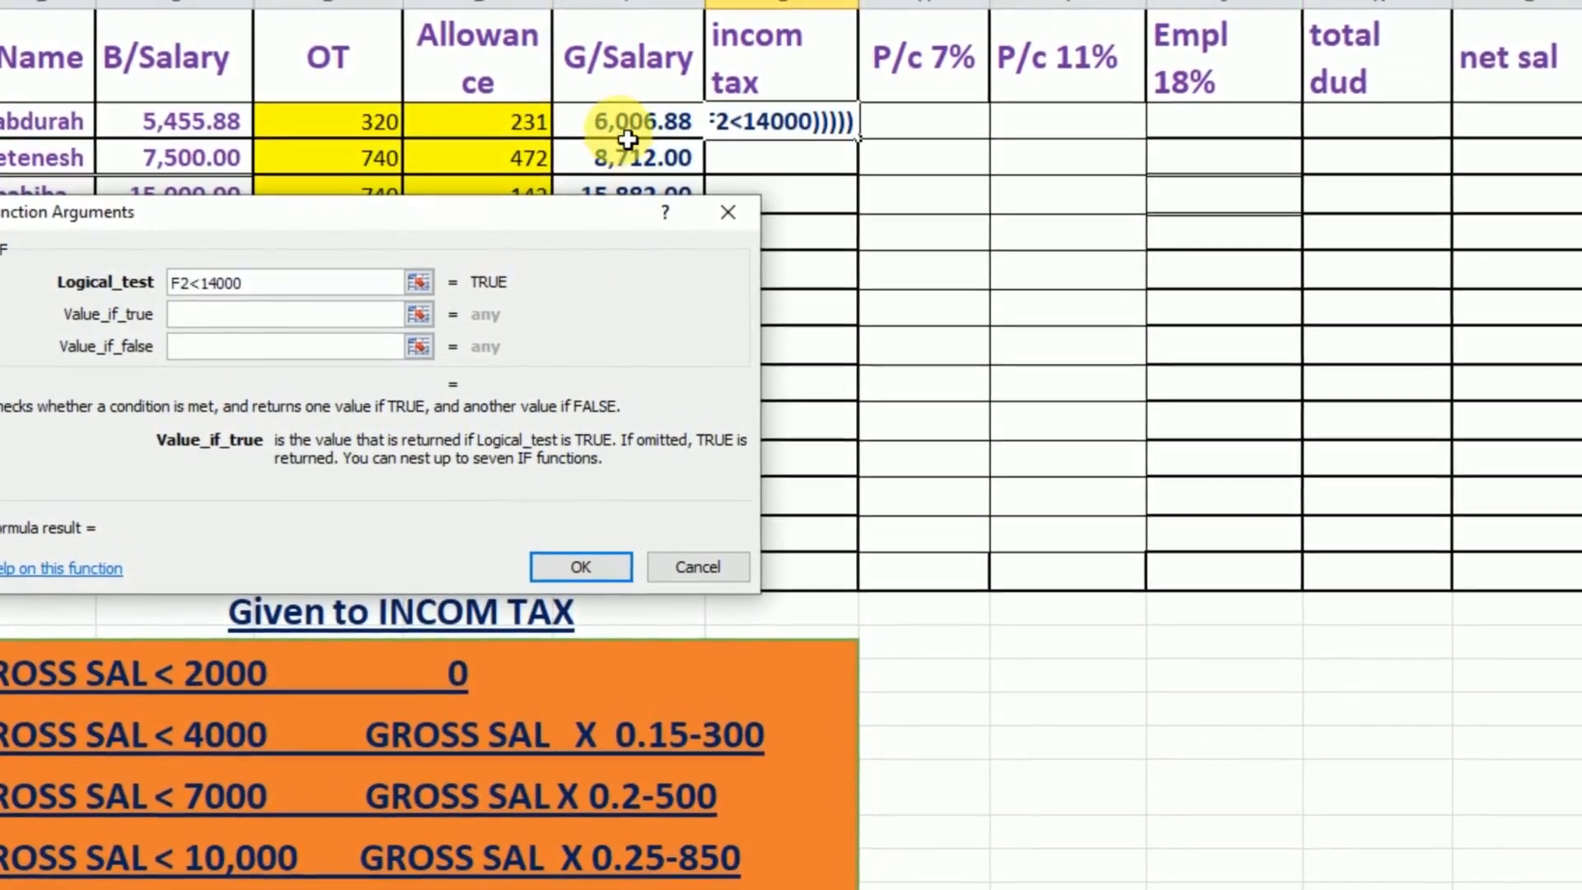
click(628, 124)
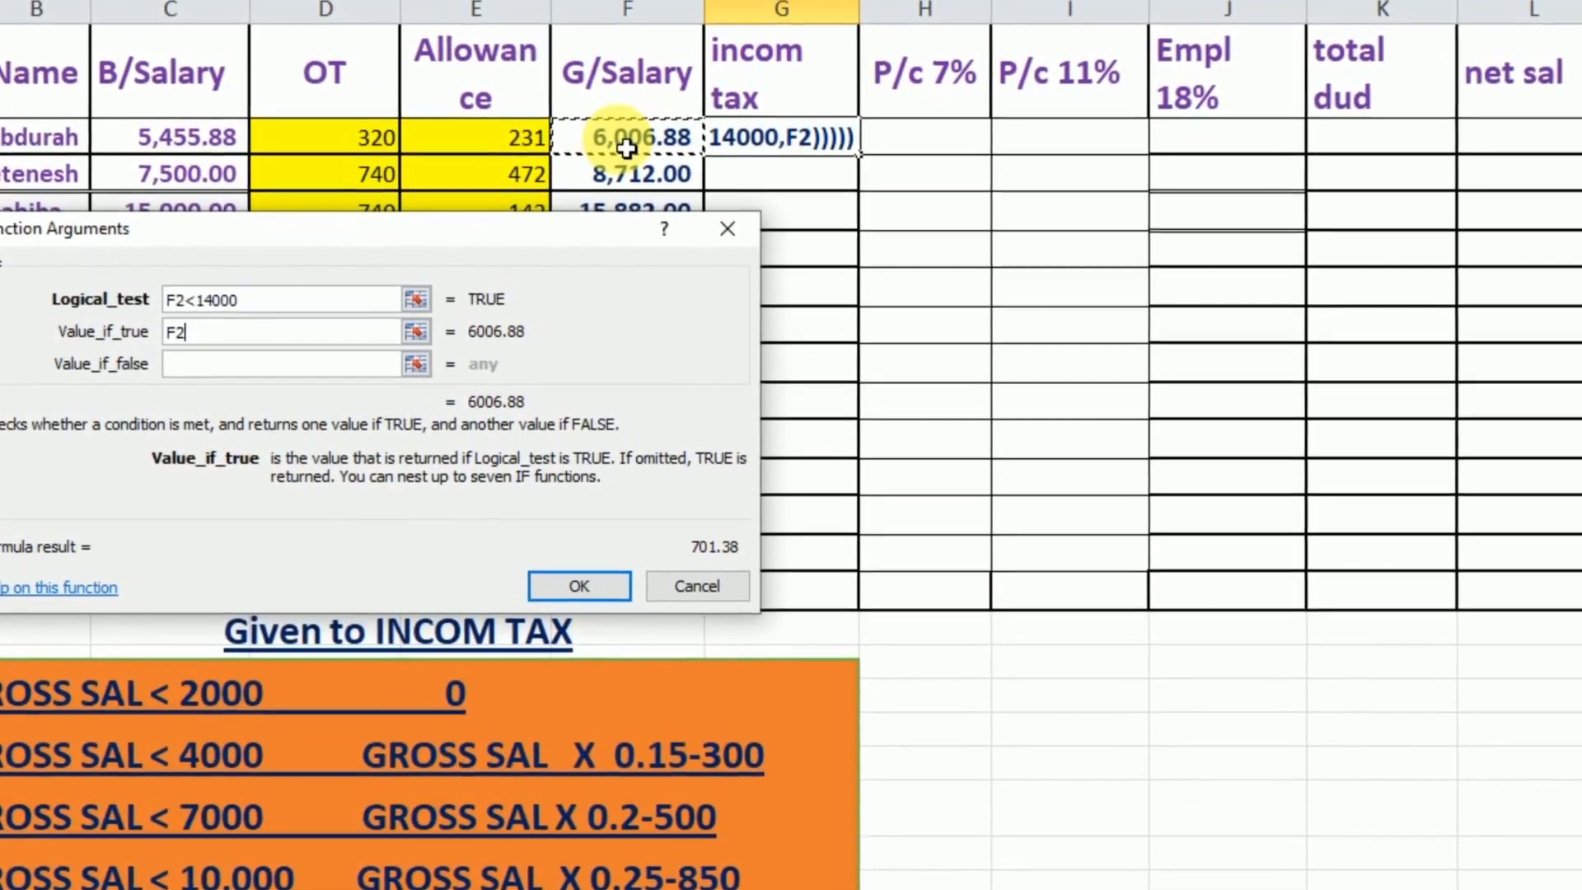
text(*0.3)
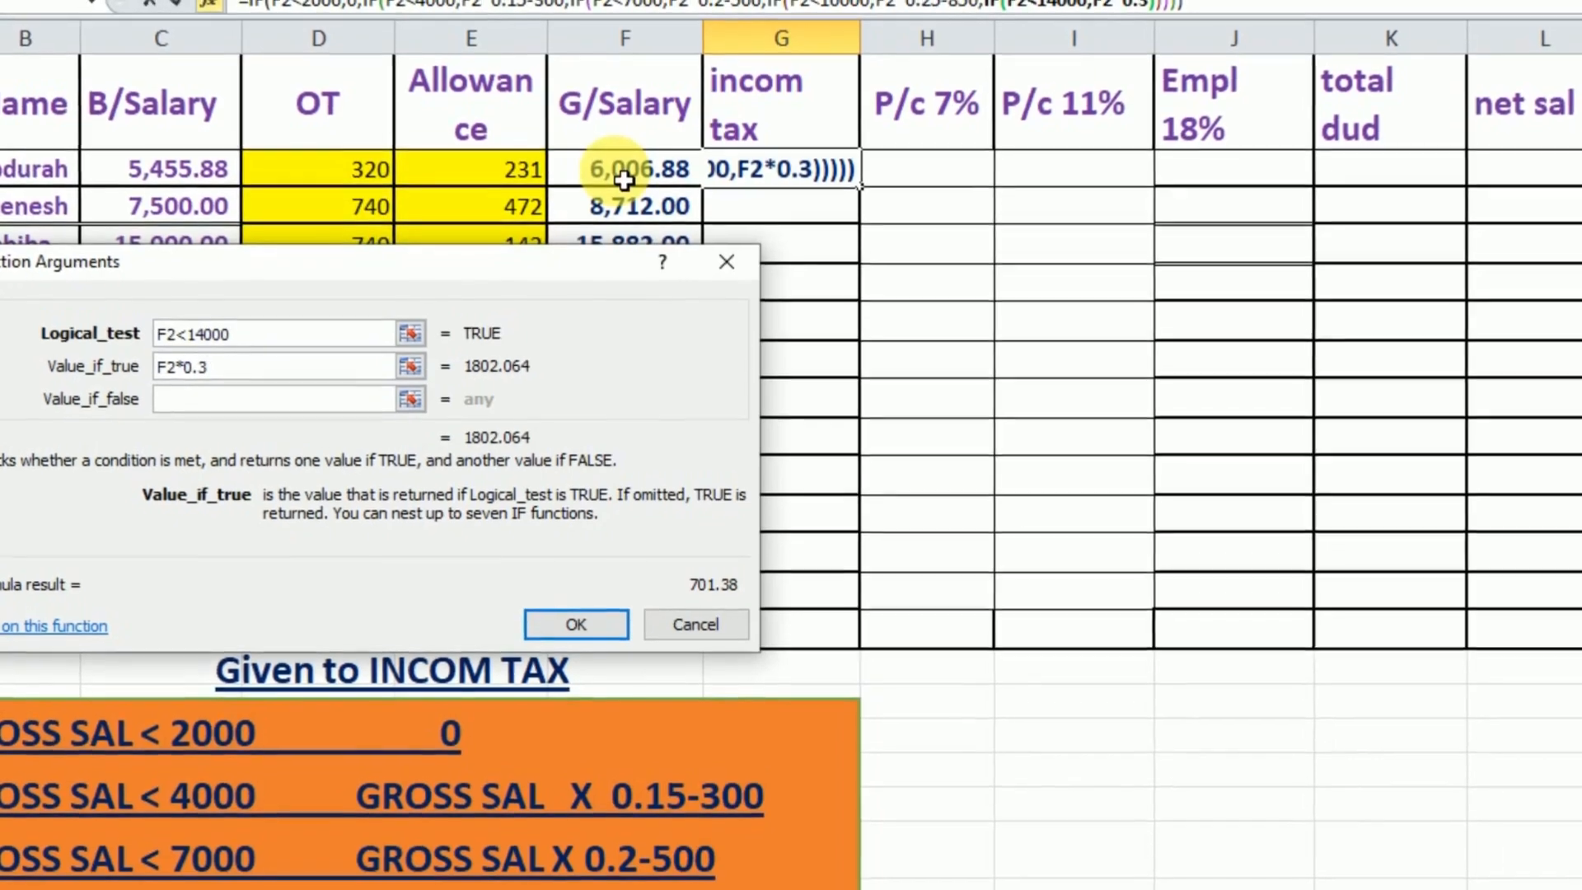
text(-1250)
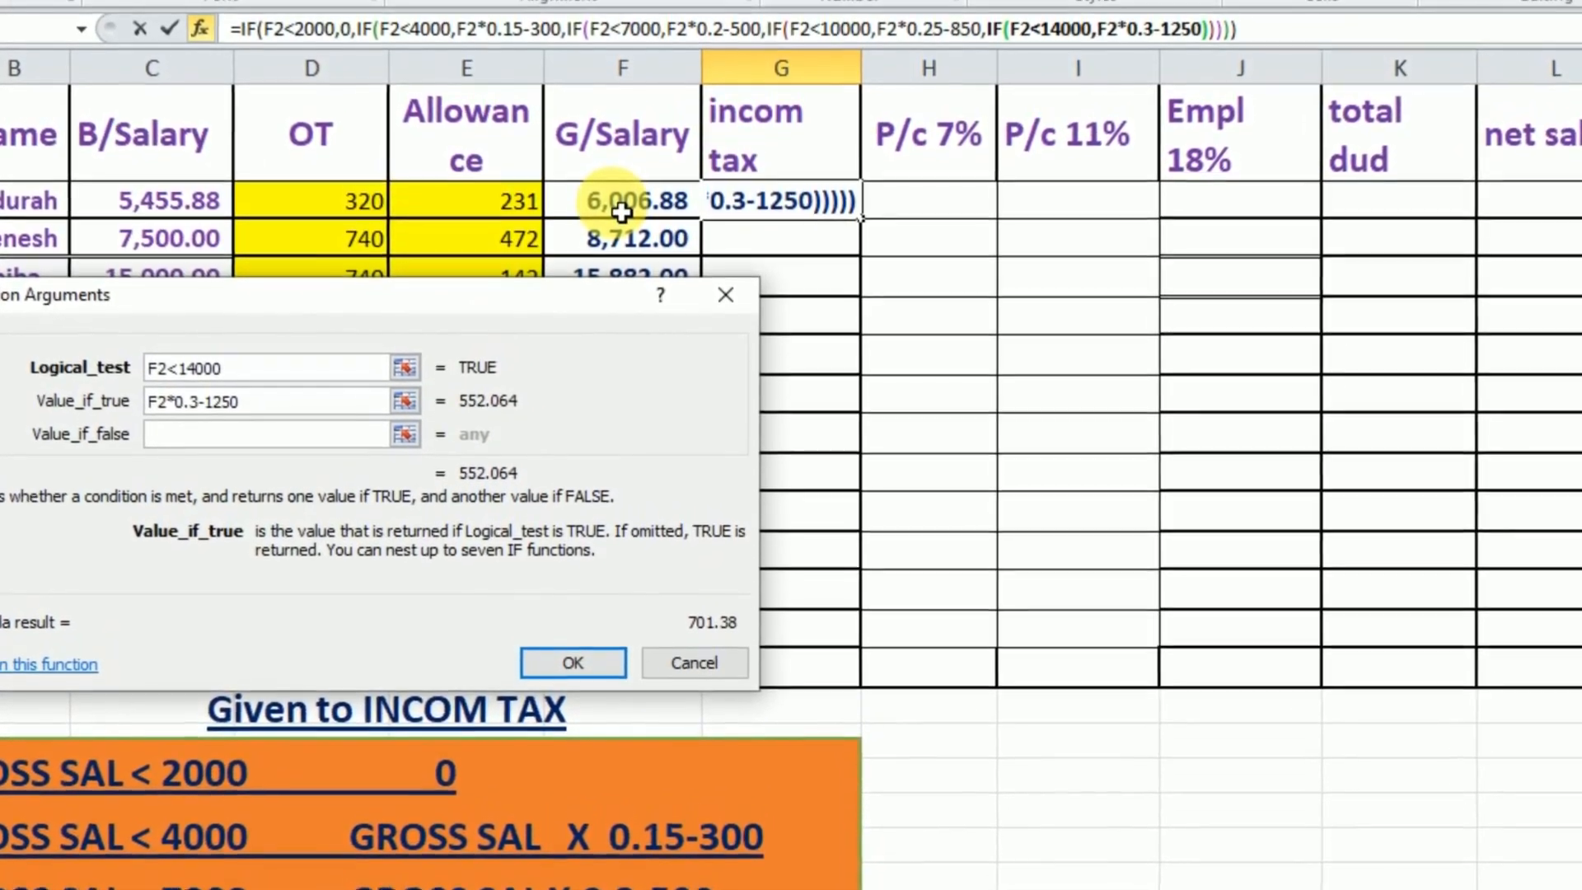
- Nest a sixth IF function with logical test F2>14000 and value if true F2*0.35-2050, leaving its value if false empty, and enter the formula
click(209, 449)
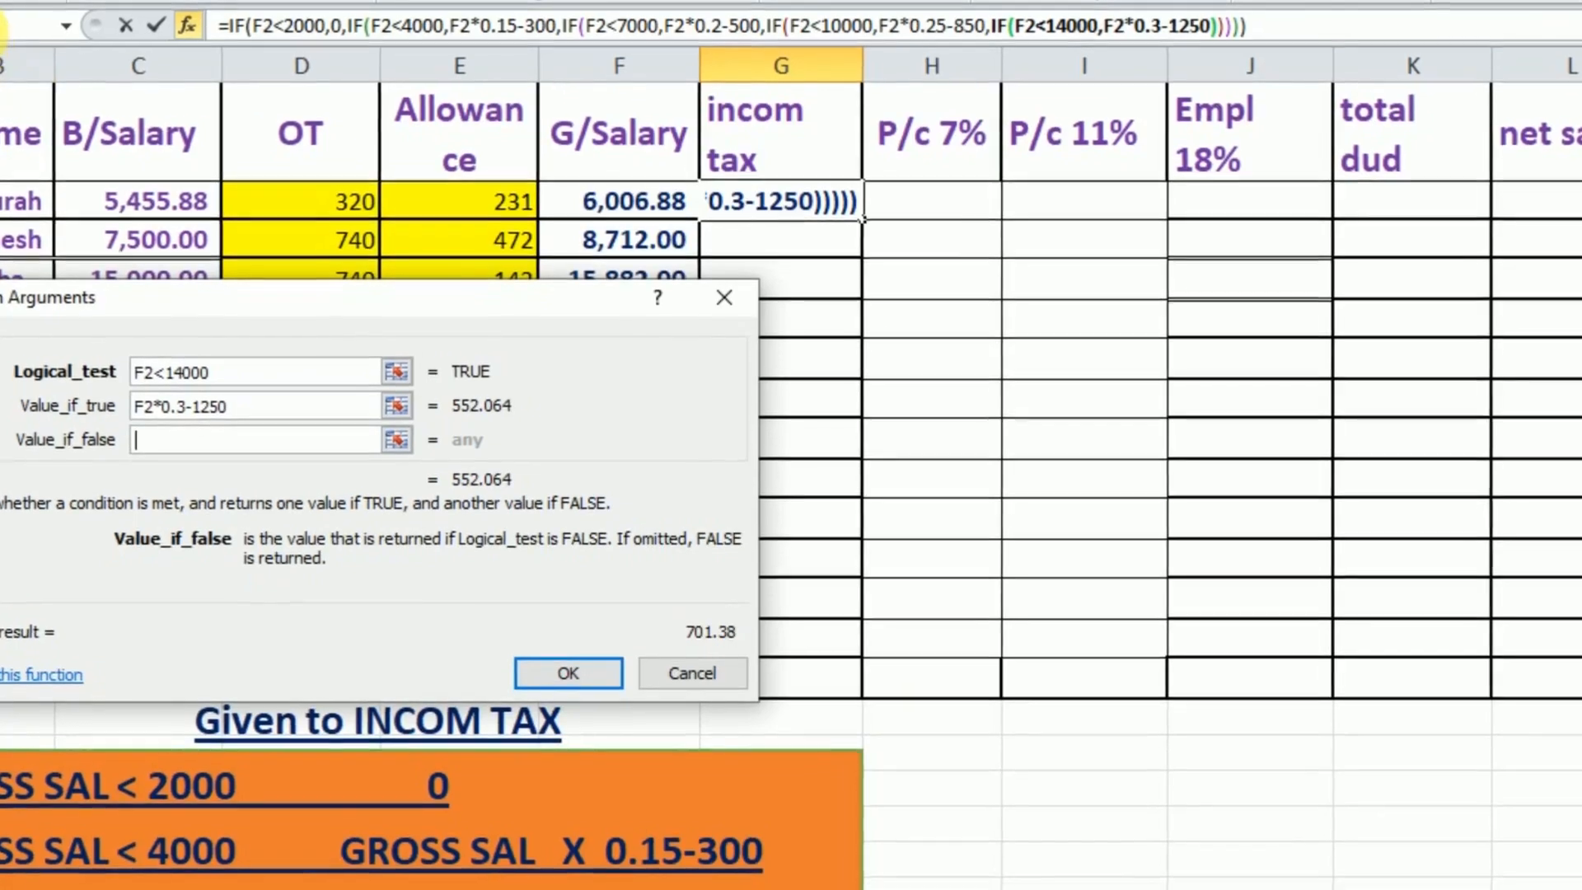
click(4, 33)
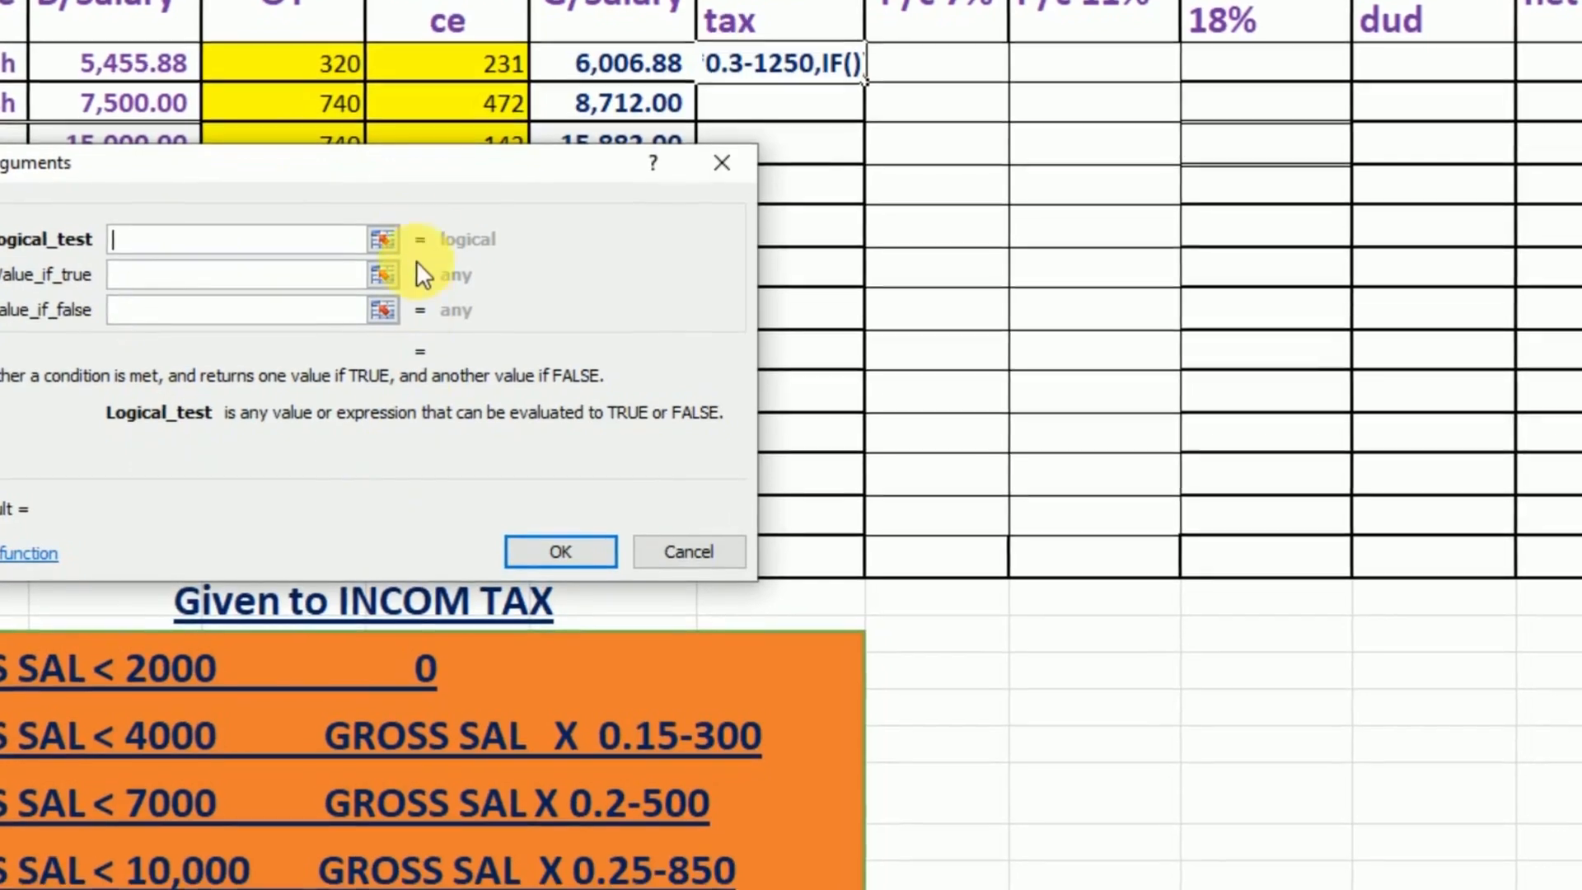
click(624, 51)
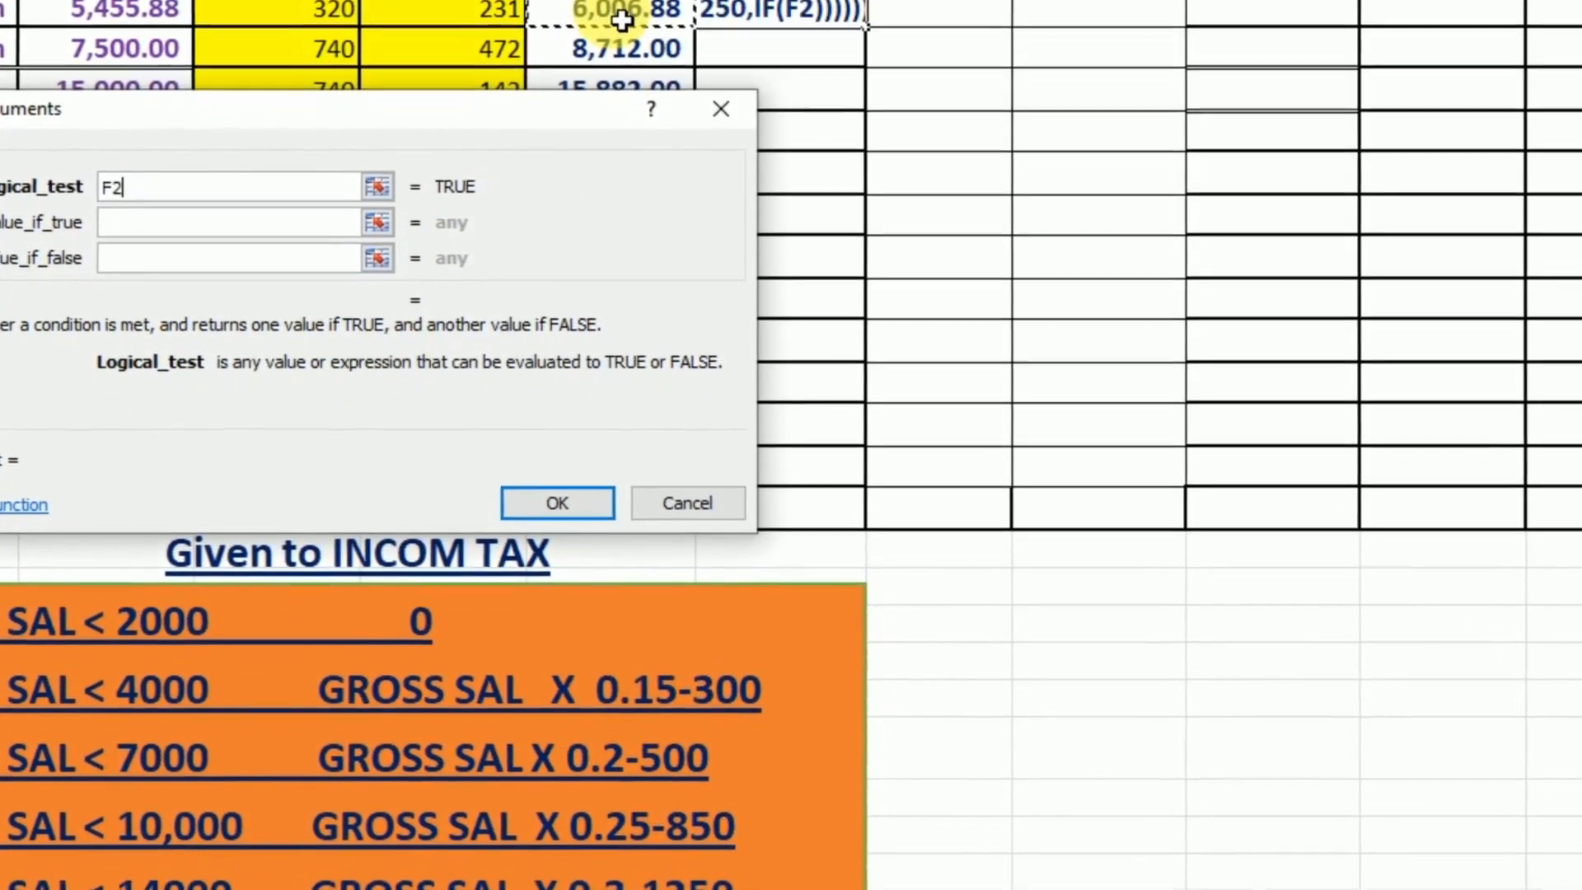
text(>14000)
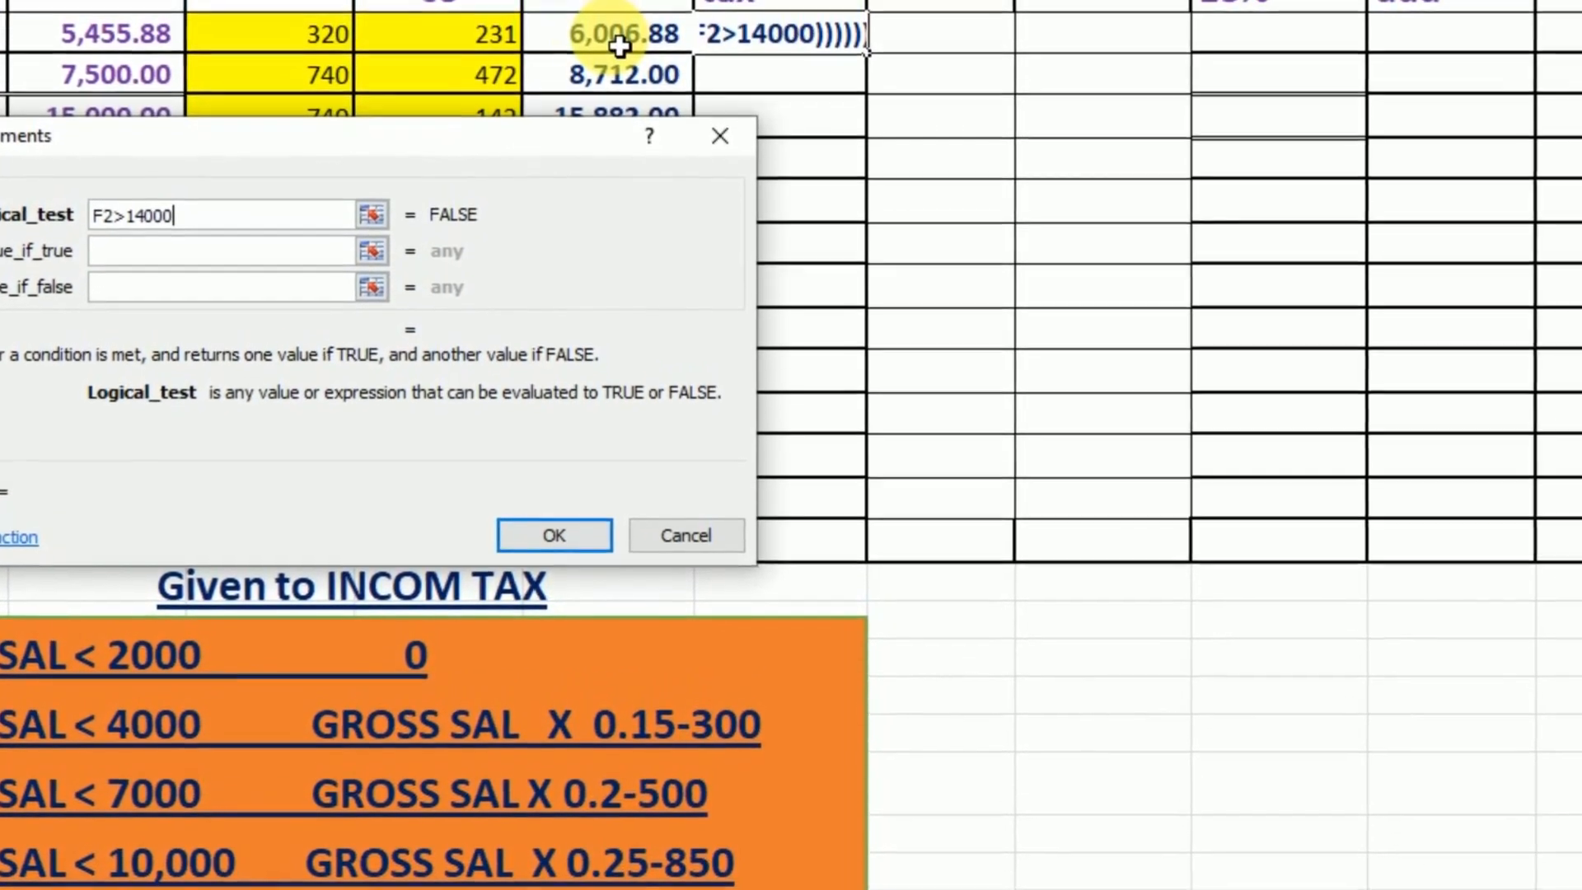
click(123, 249)
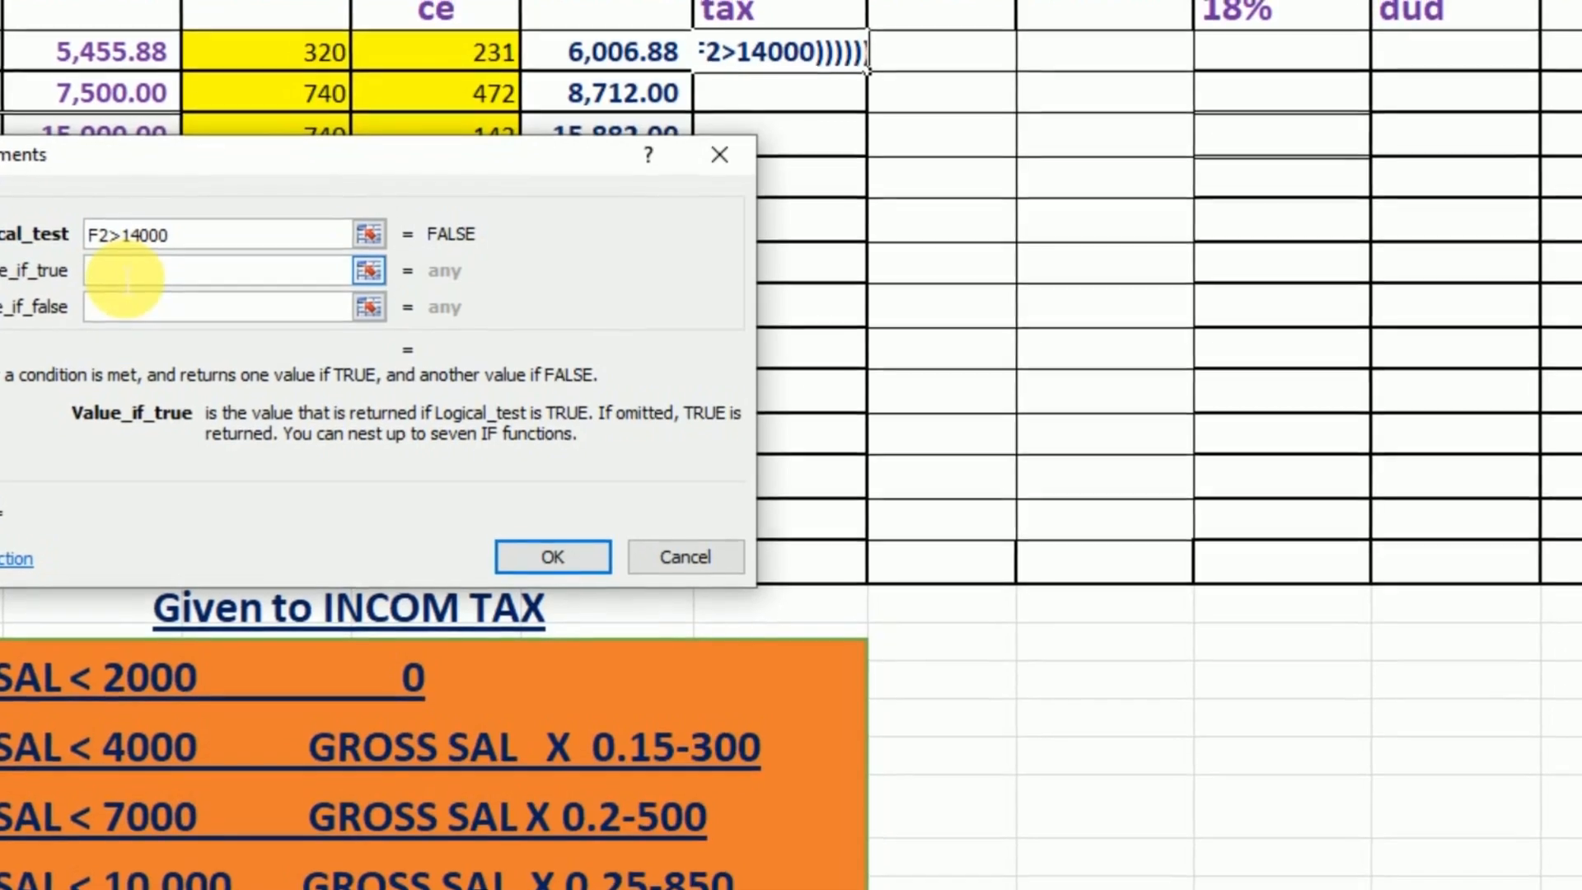
click(574, 80)
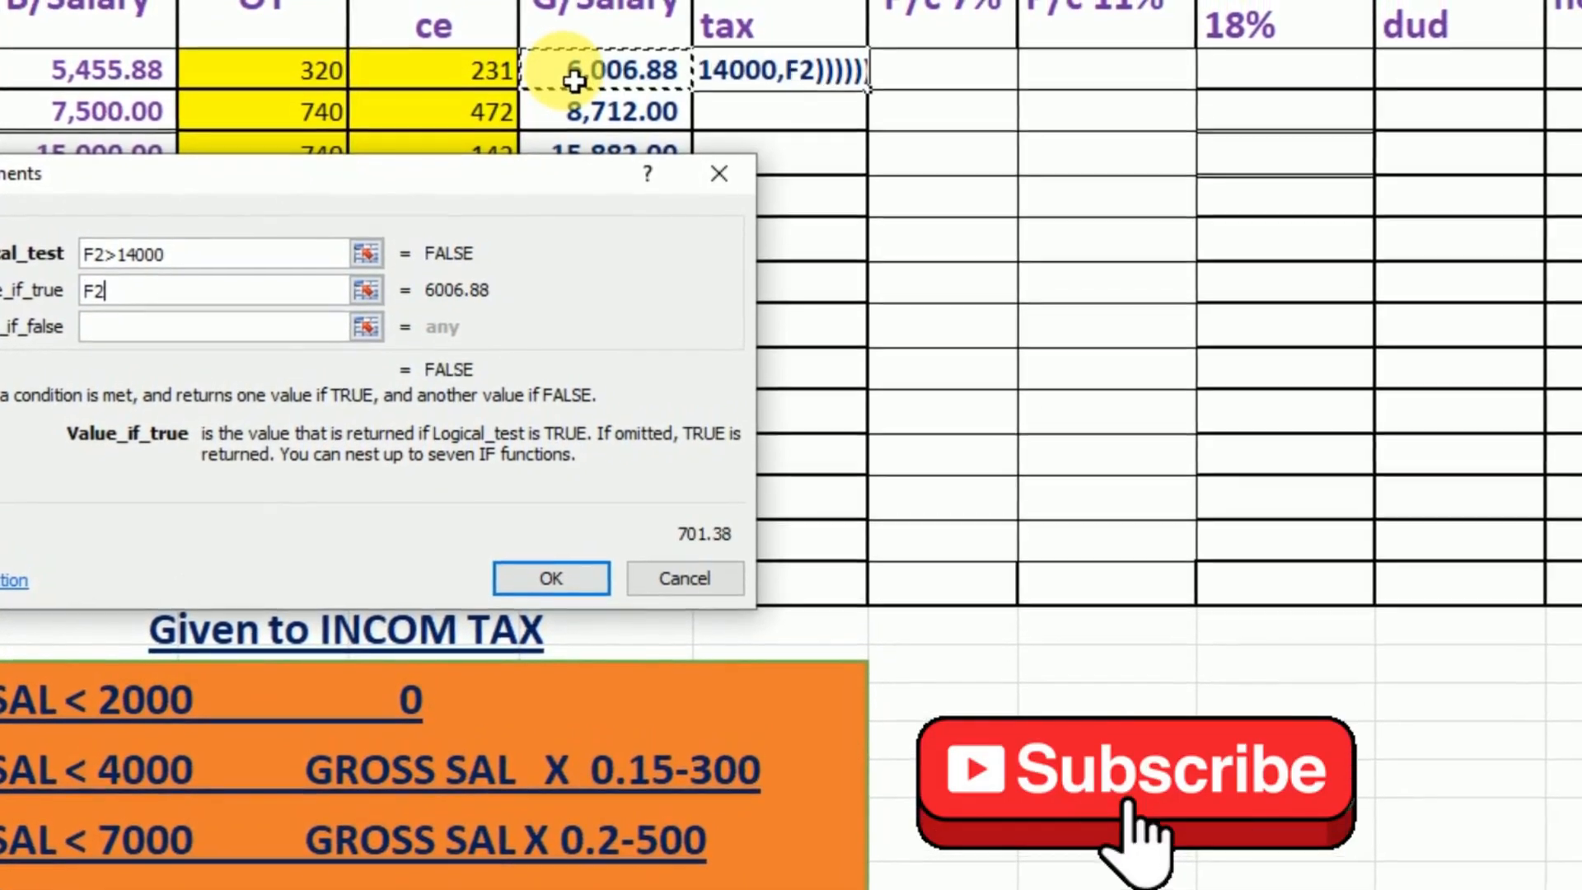
text(*)
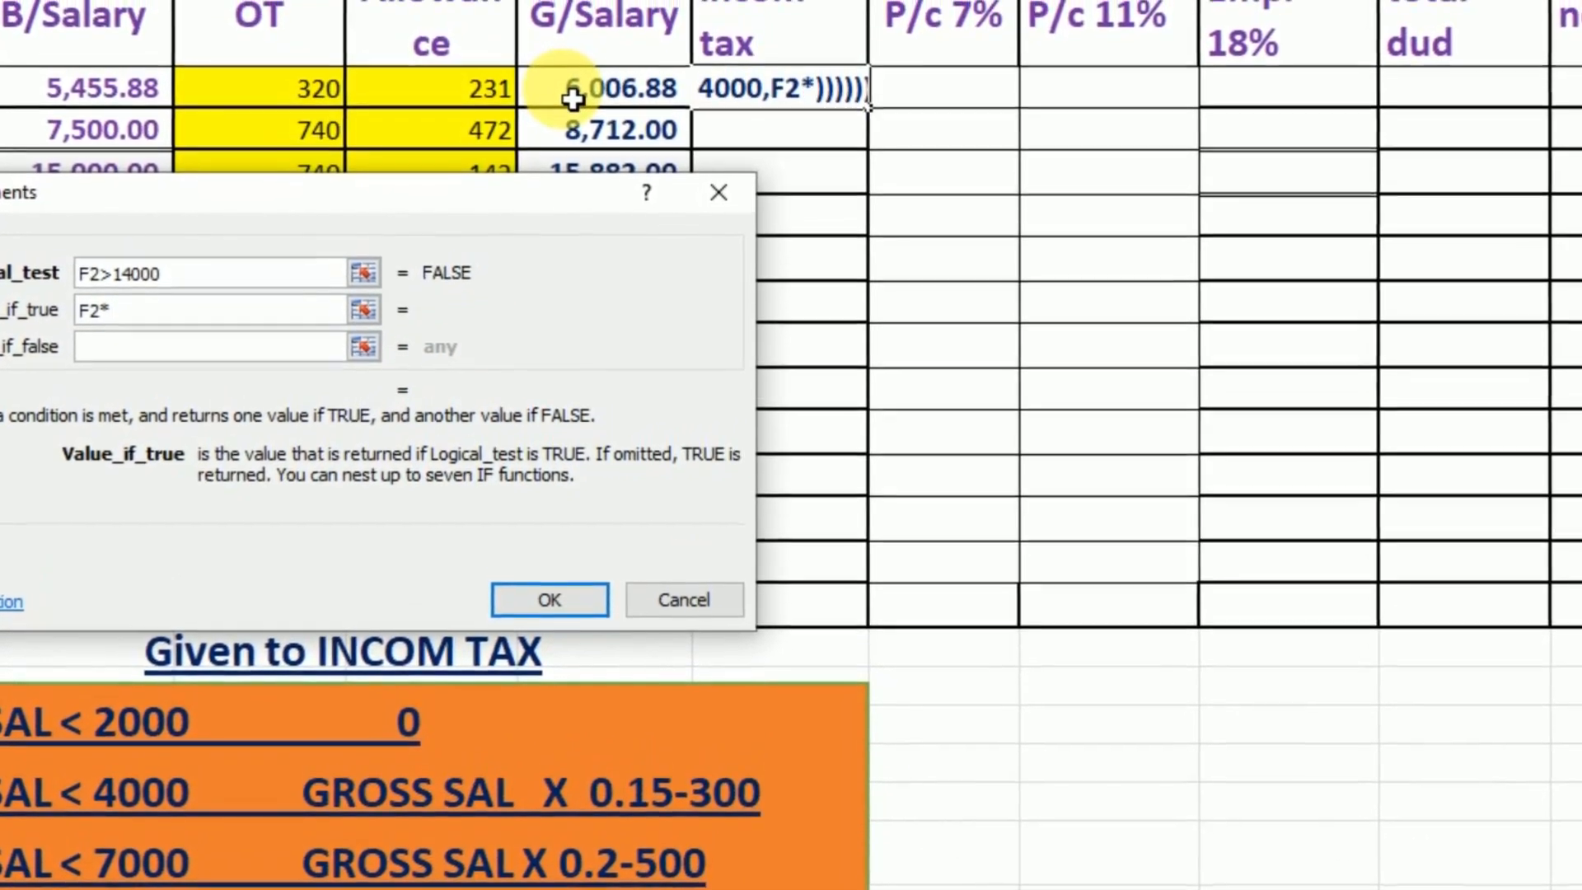
text(0.35-)
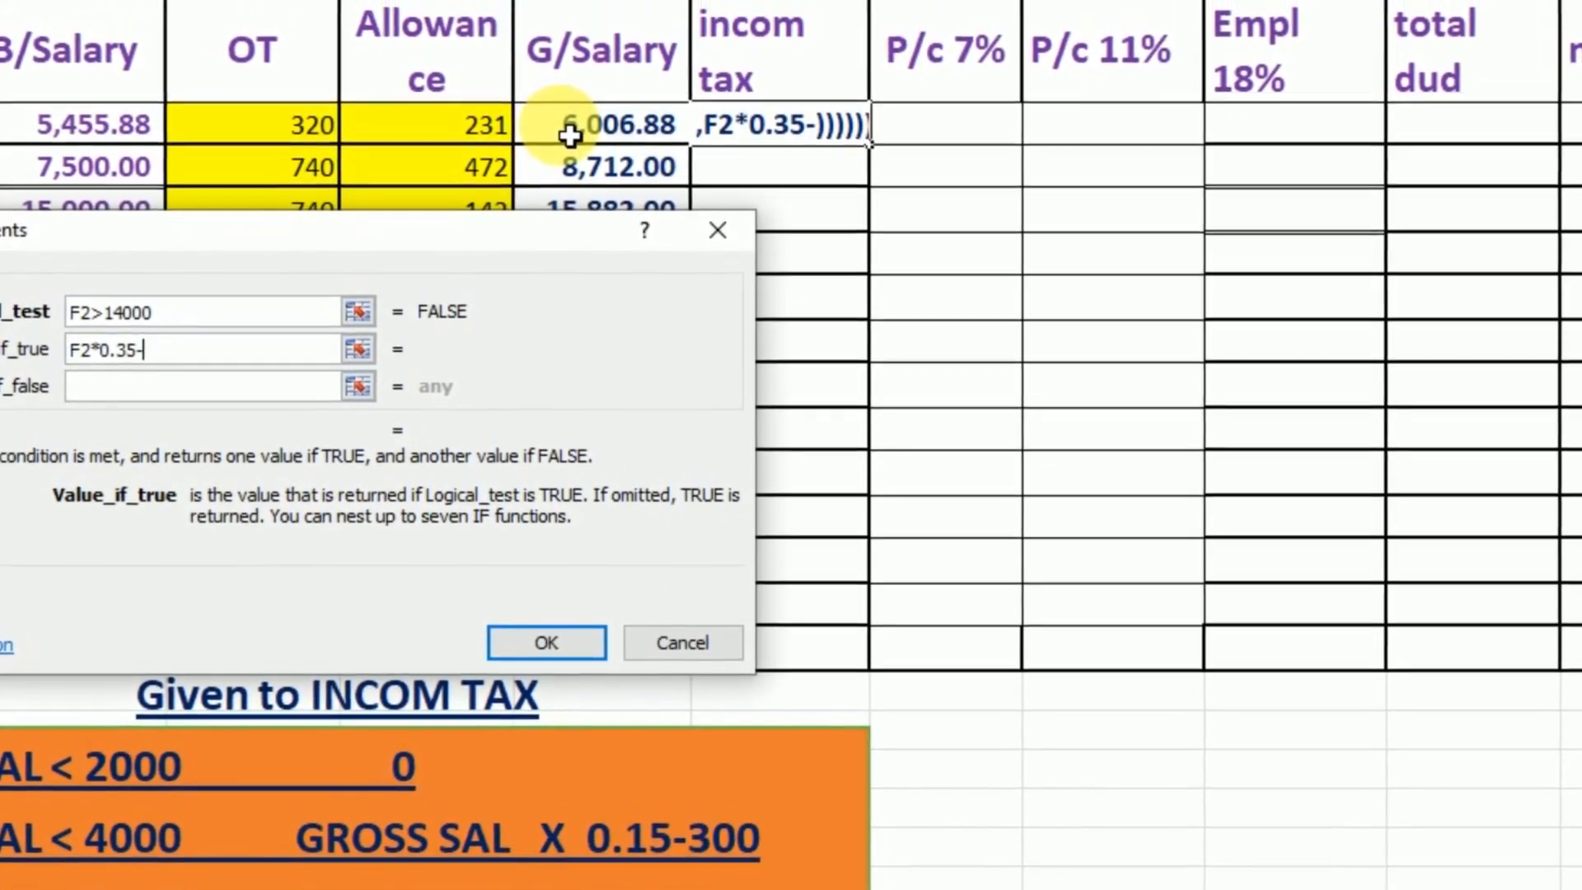
text(2050)
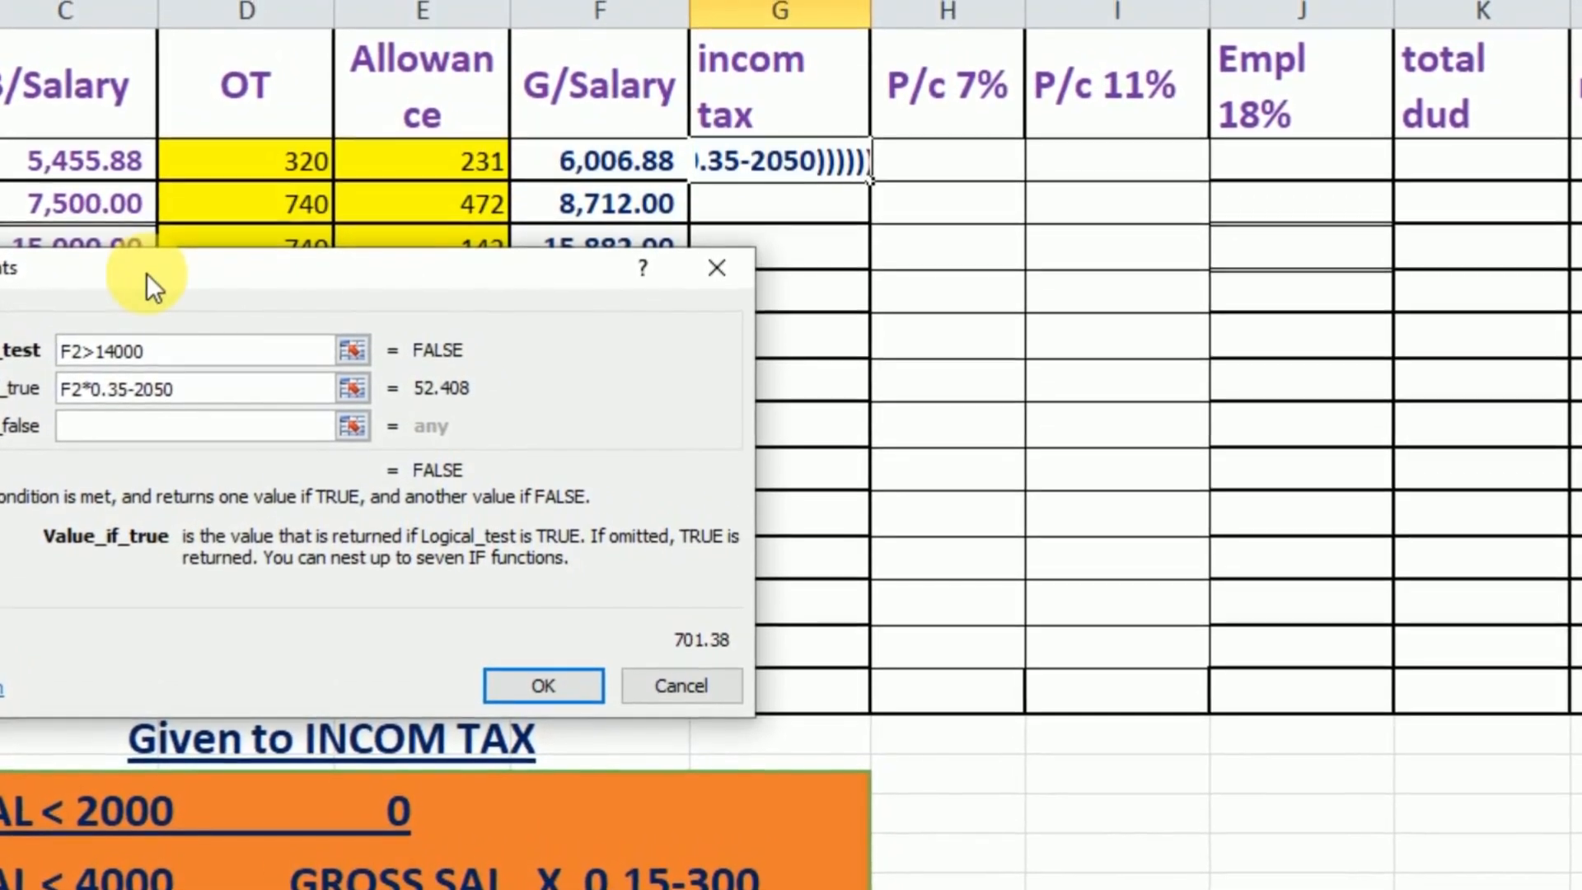
click(115, 416)
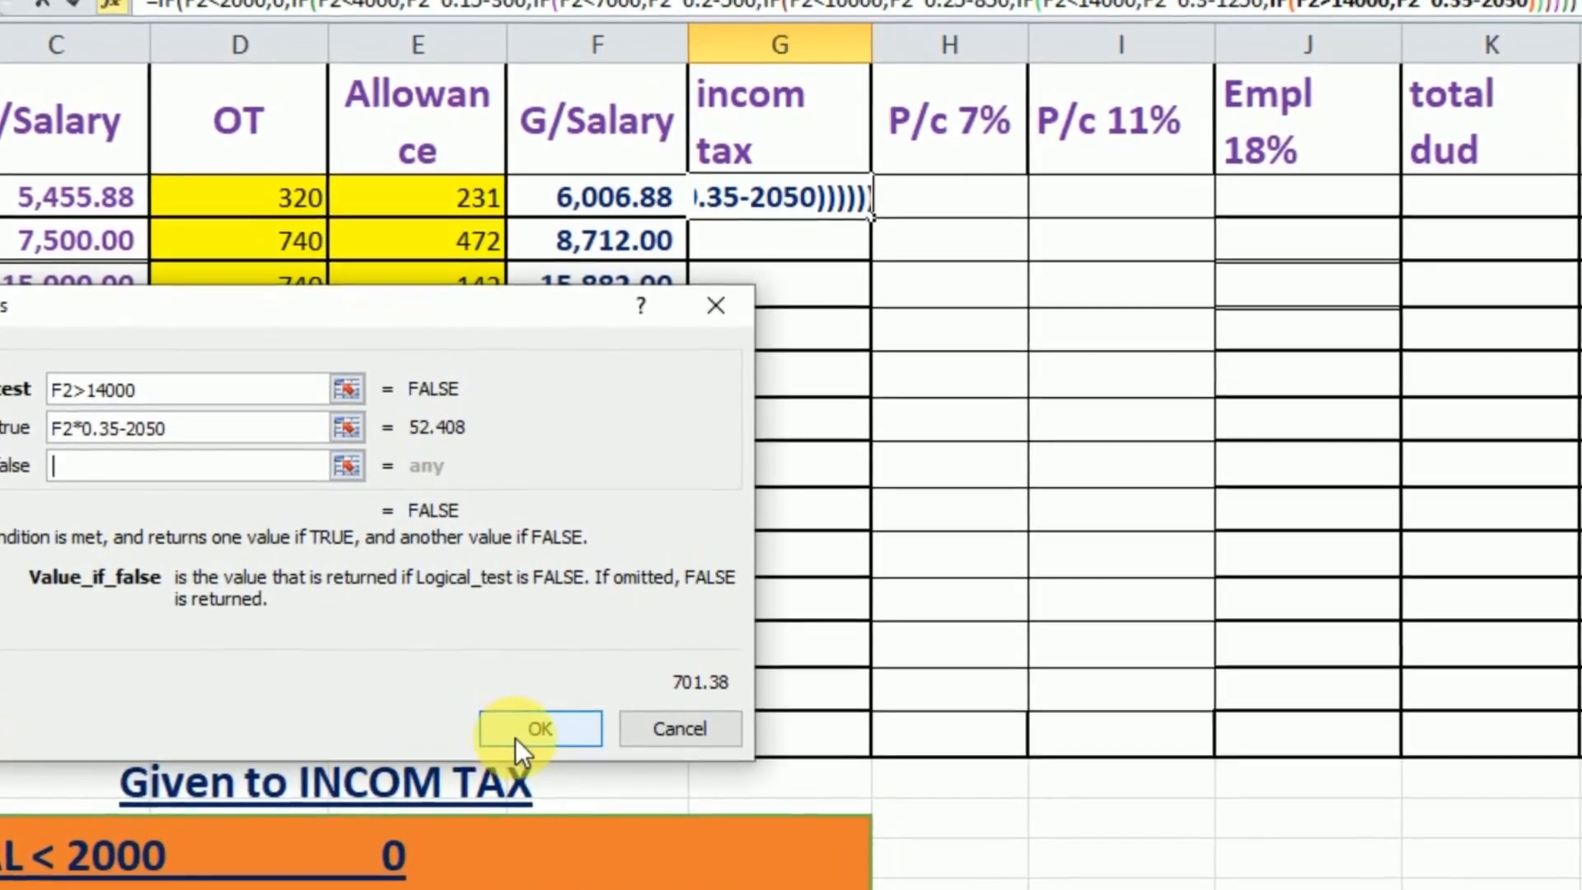
click(527, 737)
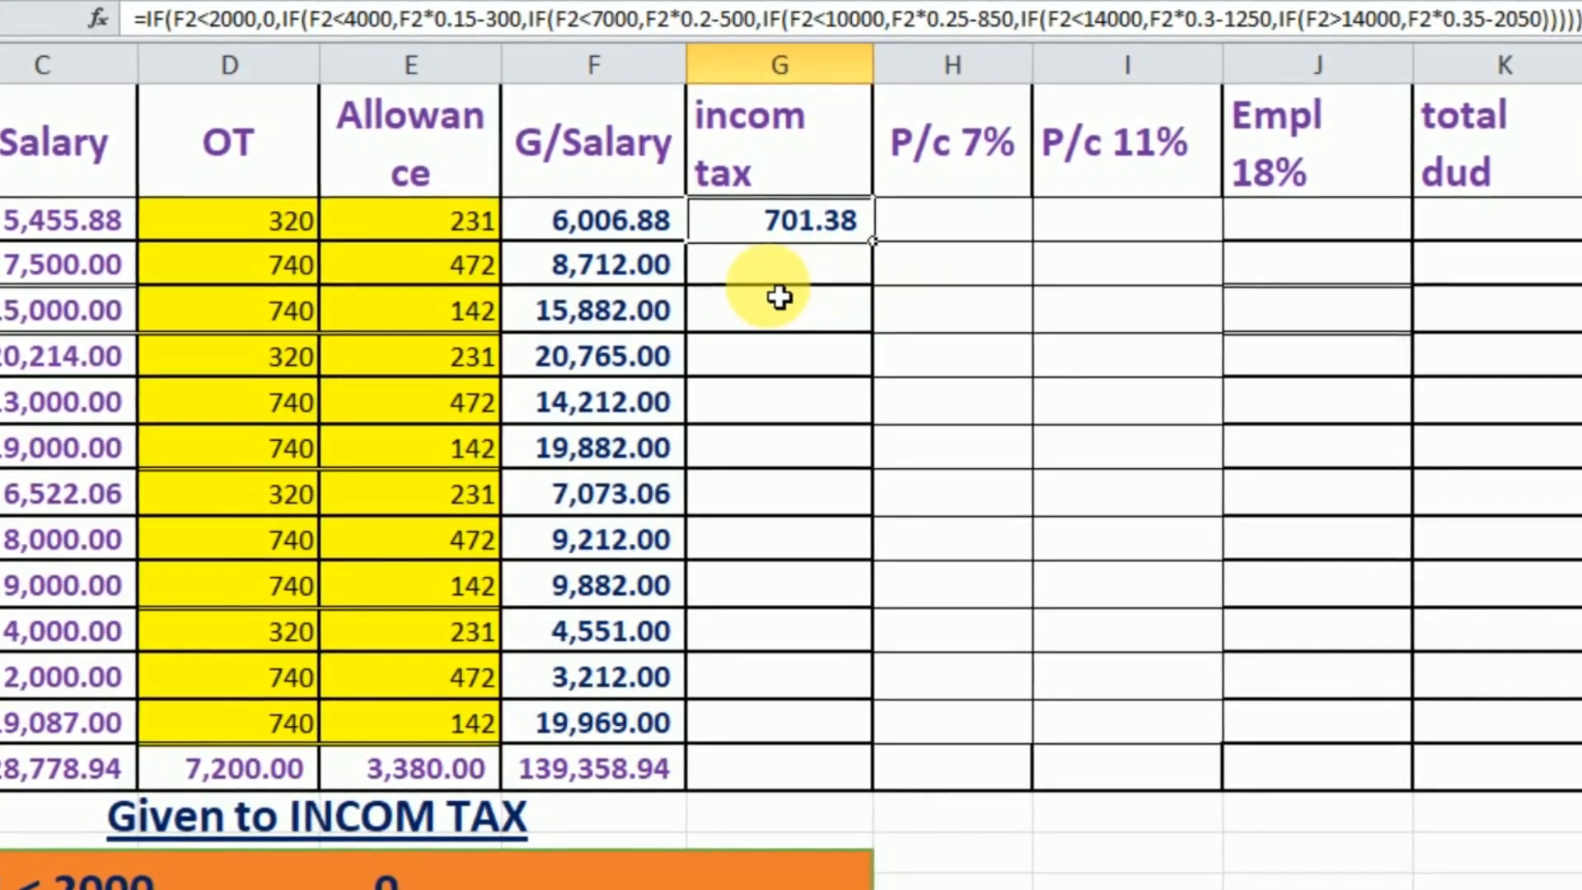
- Fill the income tax formula from G2 down through all the employee rows to G13
click(632, 284)
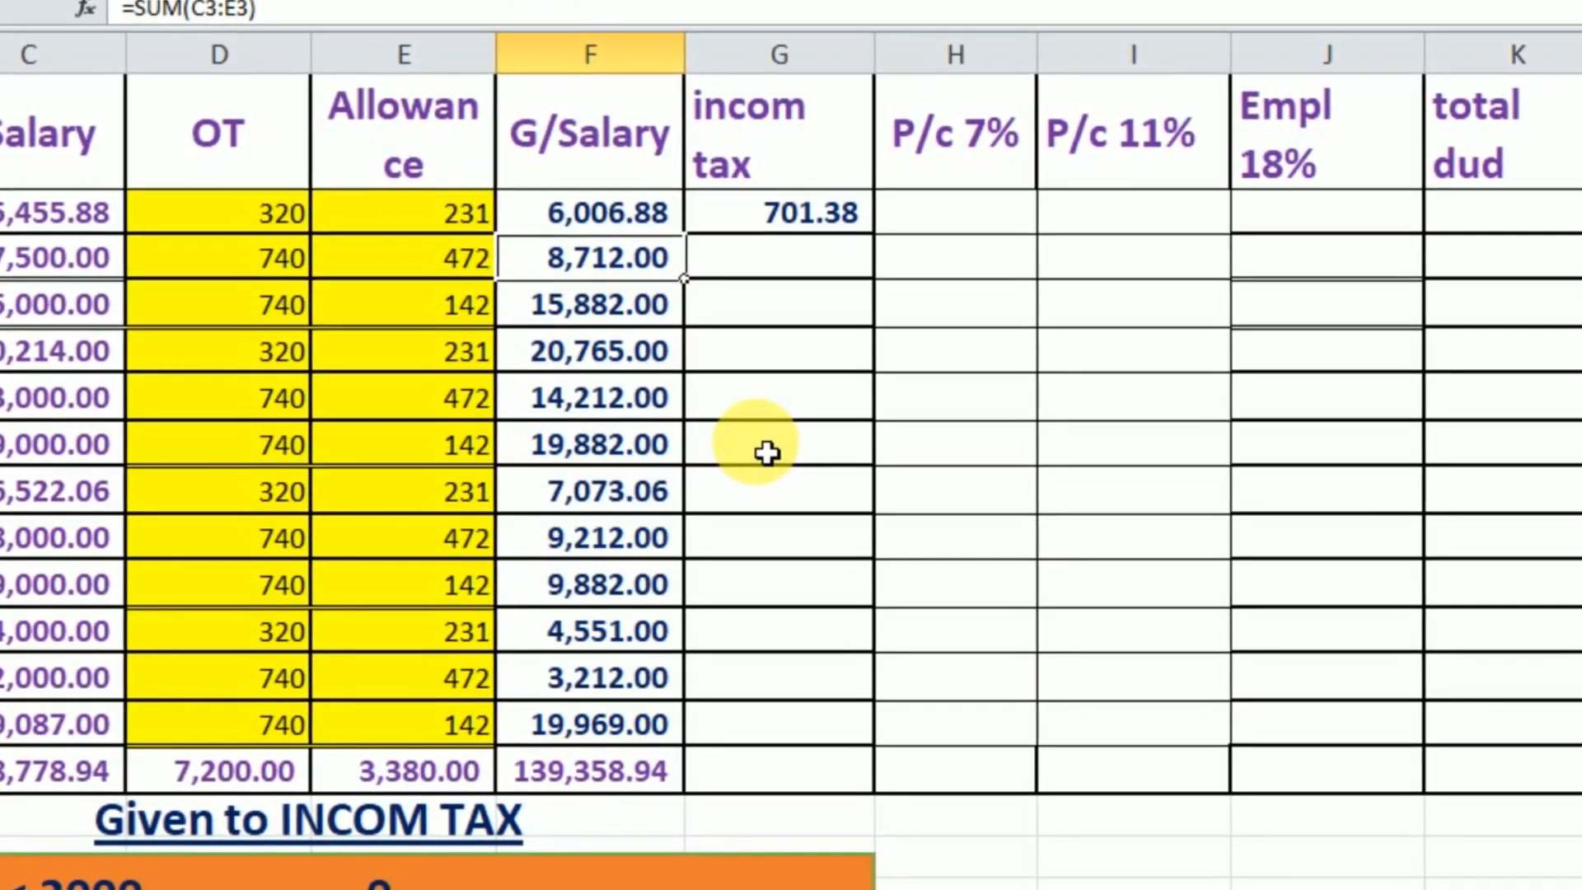
click(830, 221)
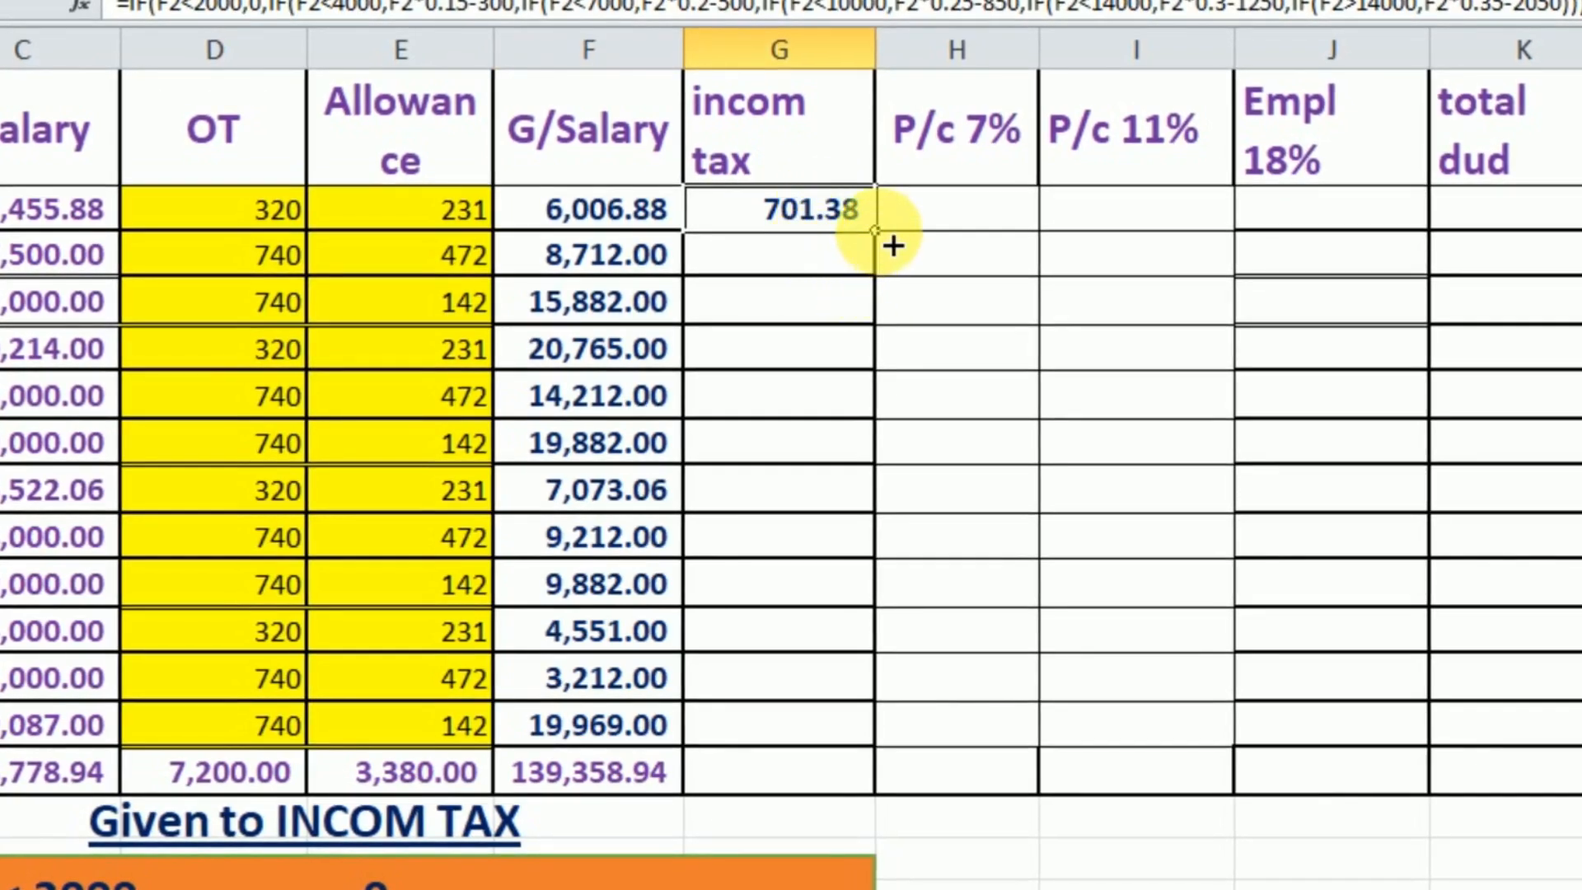
double_click(876, 233)
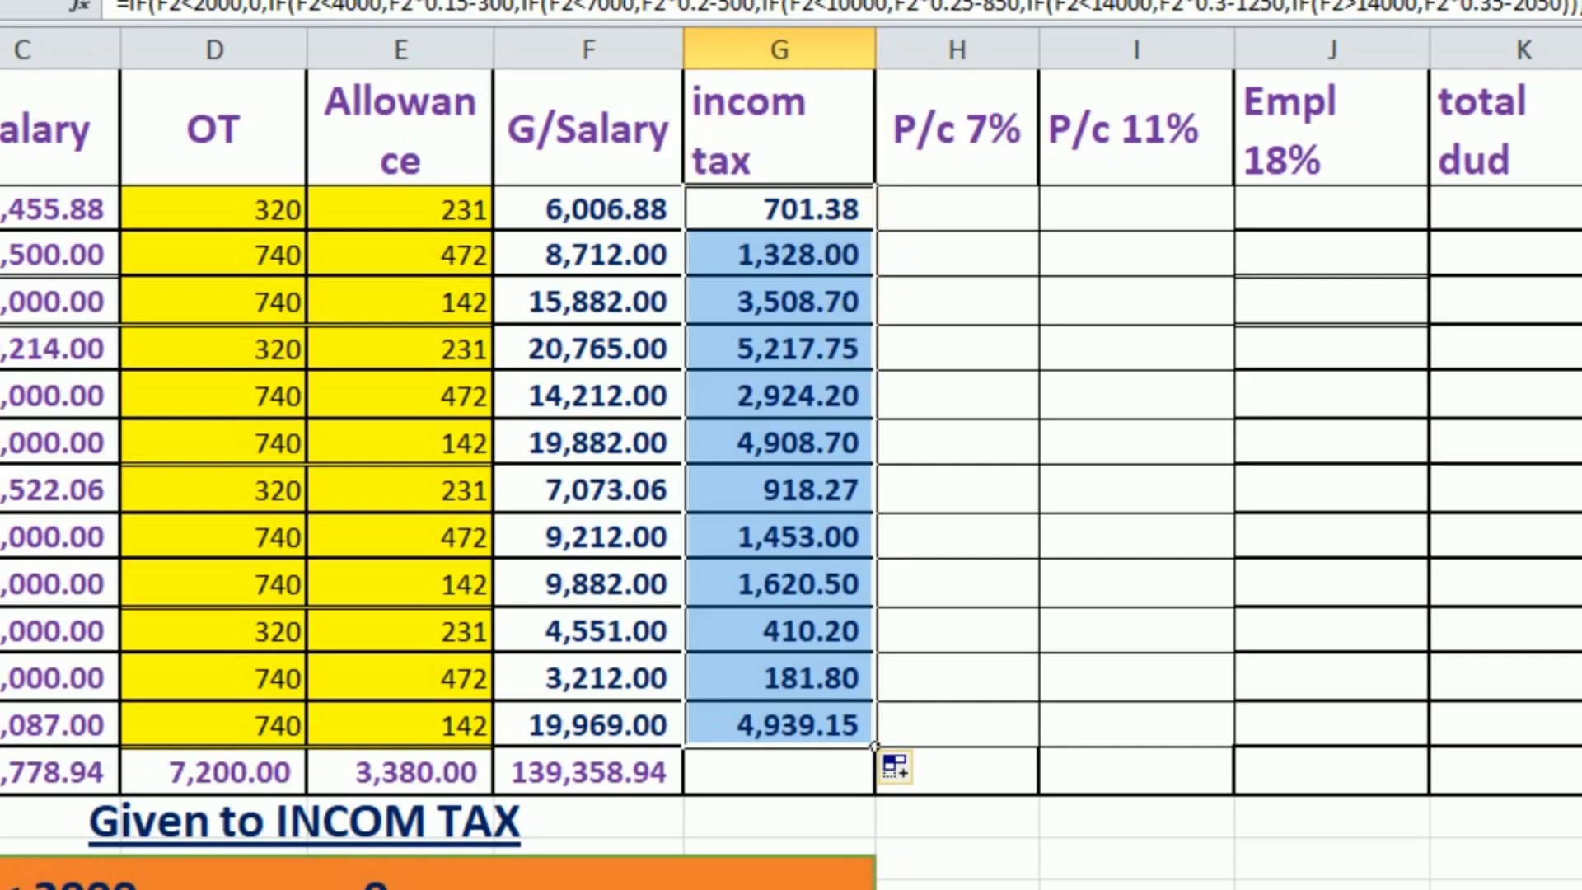
- Undo the income tax fill and fill the formula from G2 down through G13 again
key(ctrl+z)
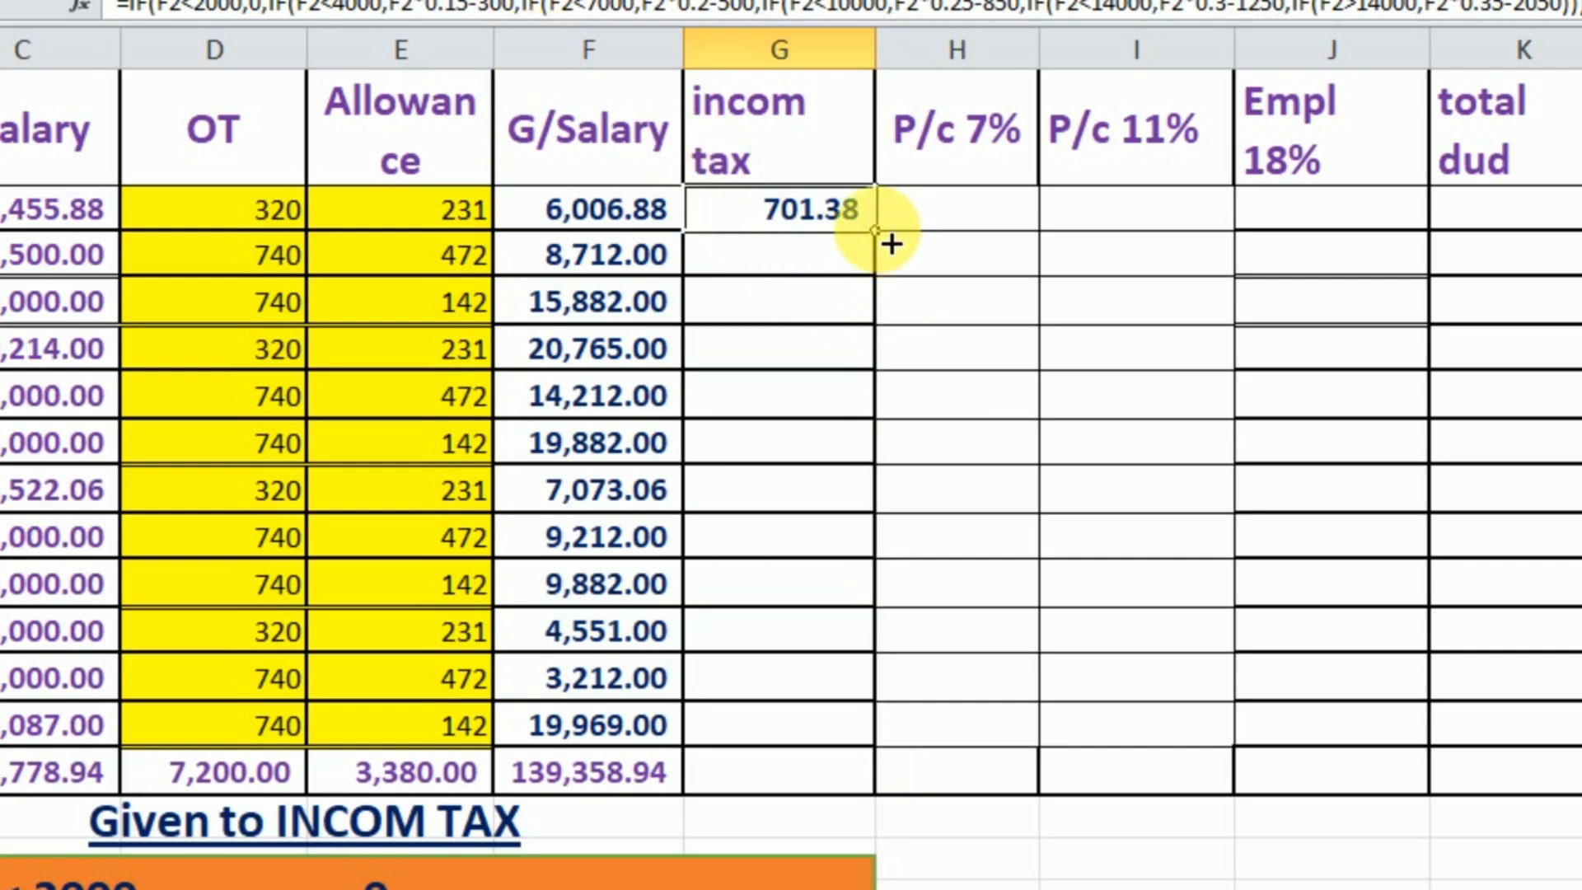
drag(892, 326, 871, 696)
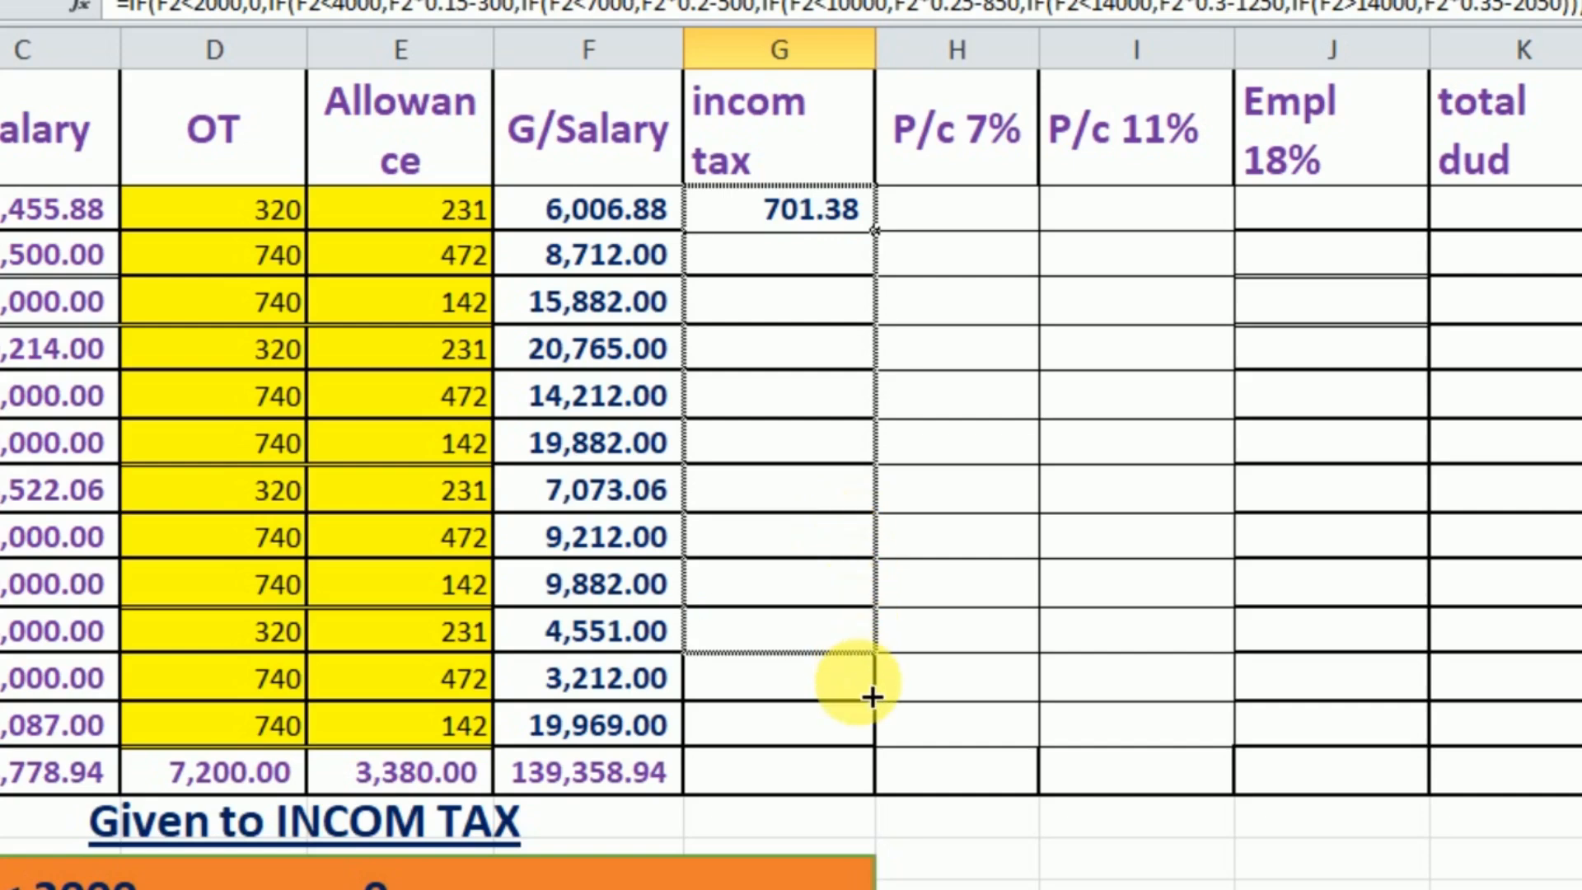
drag(878, 757, 880, 755)
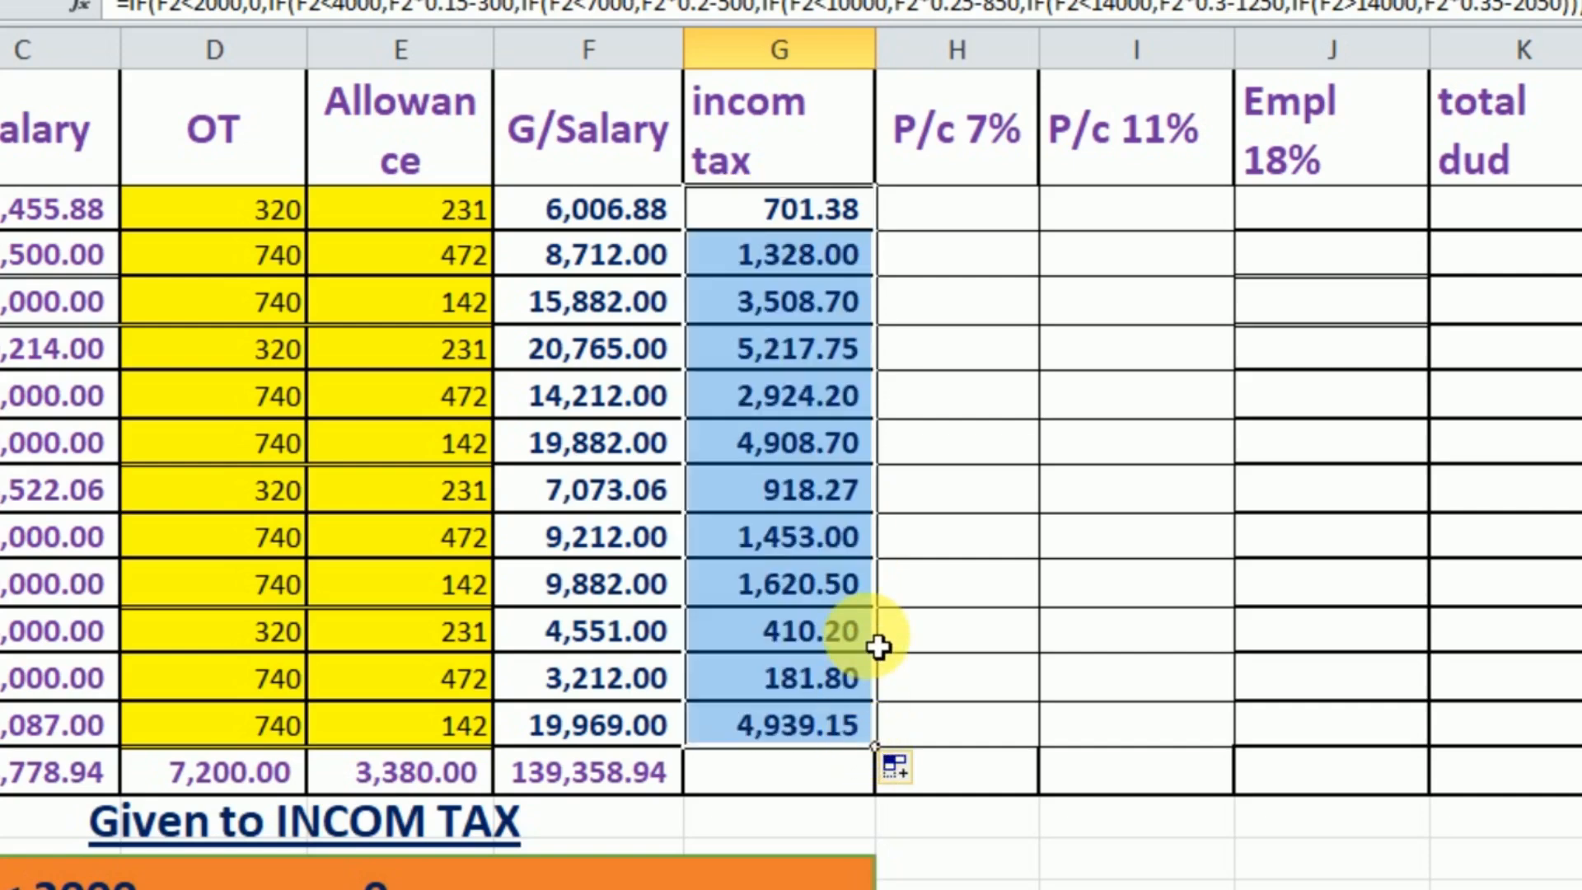
- Enter the formula =C2*7% in H2 to calculate the first employee's P/c 7% contribution
click(979, 227)
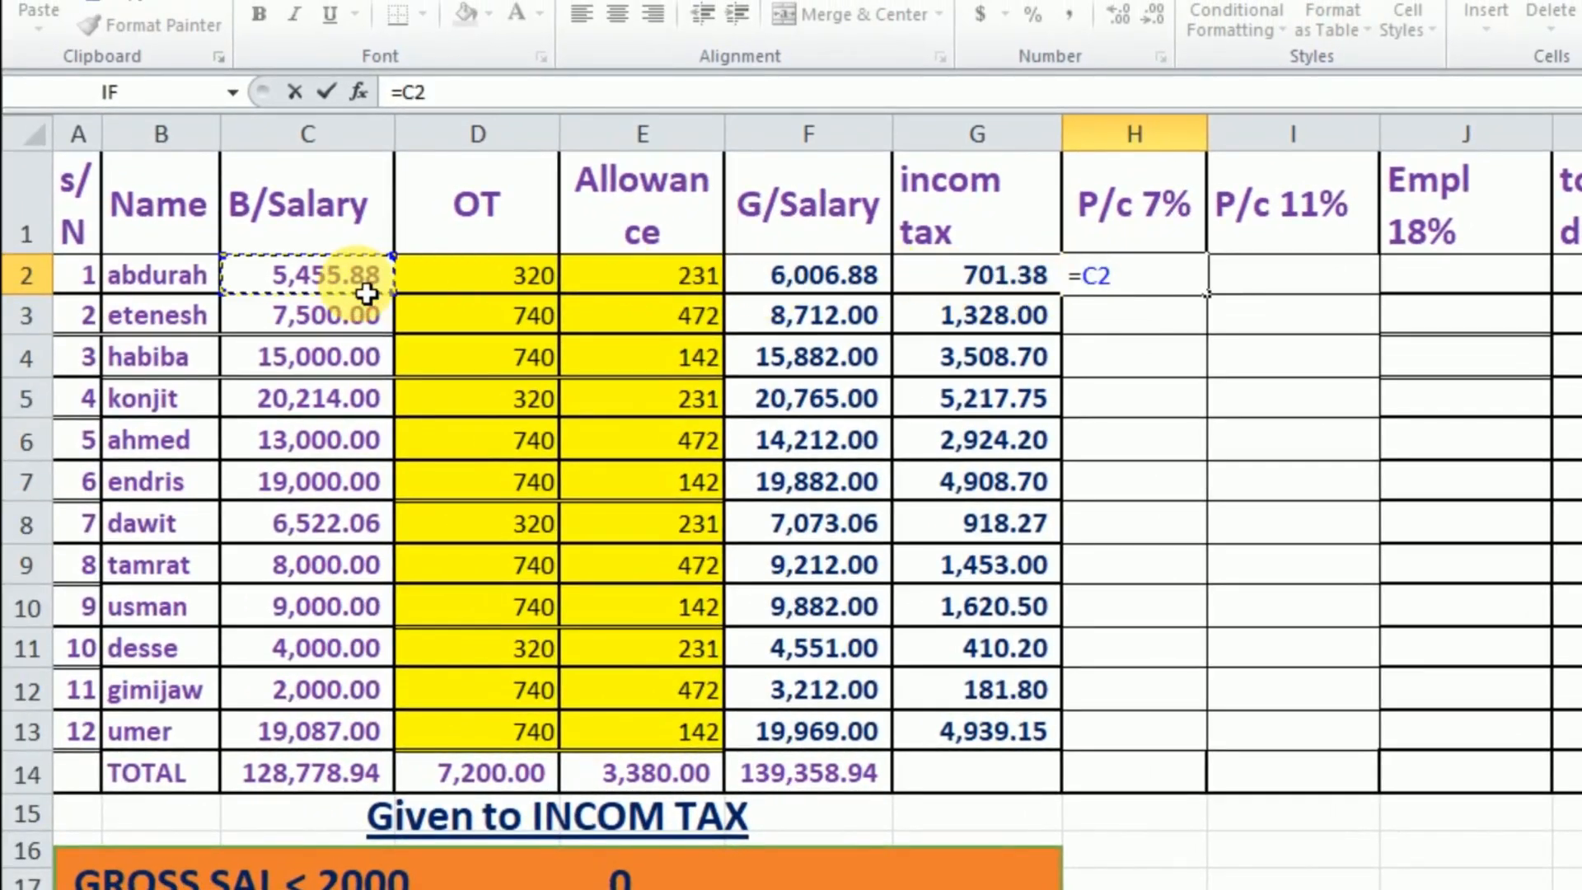
text(7%)
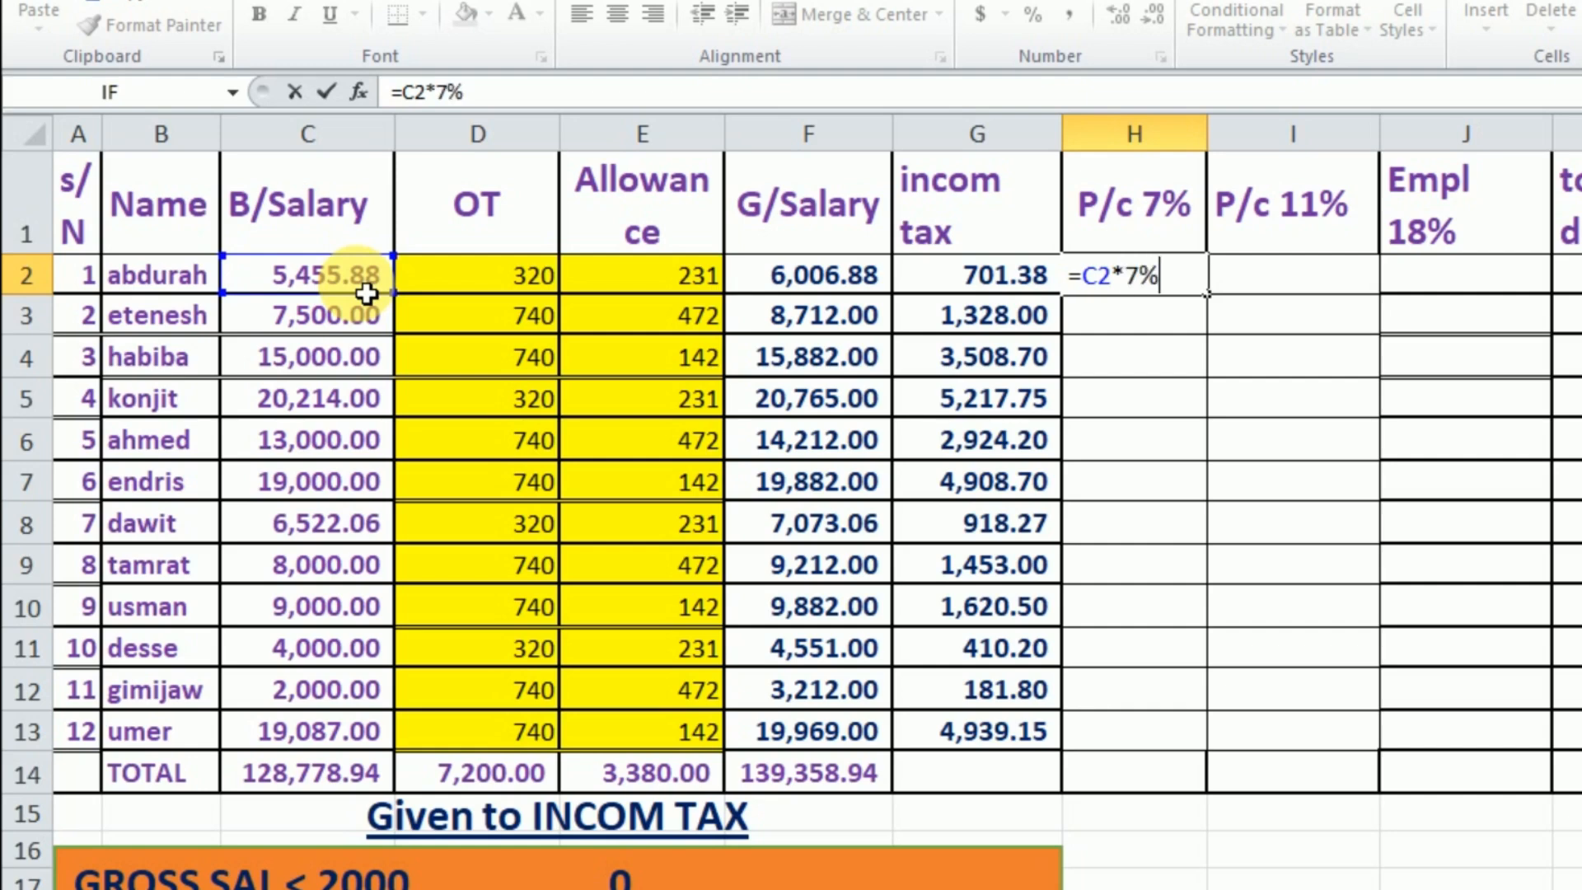
key(Return)
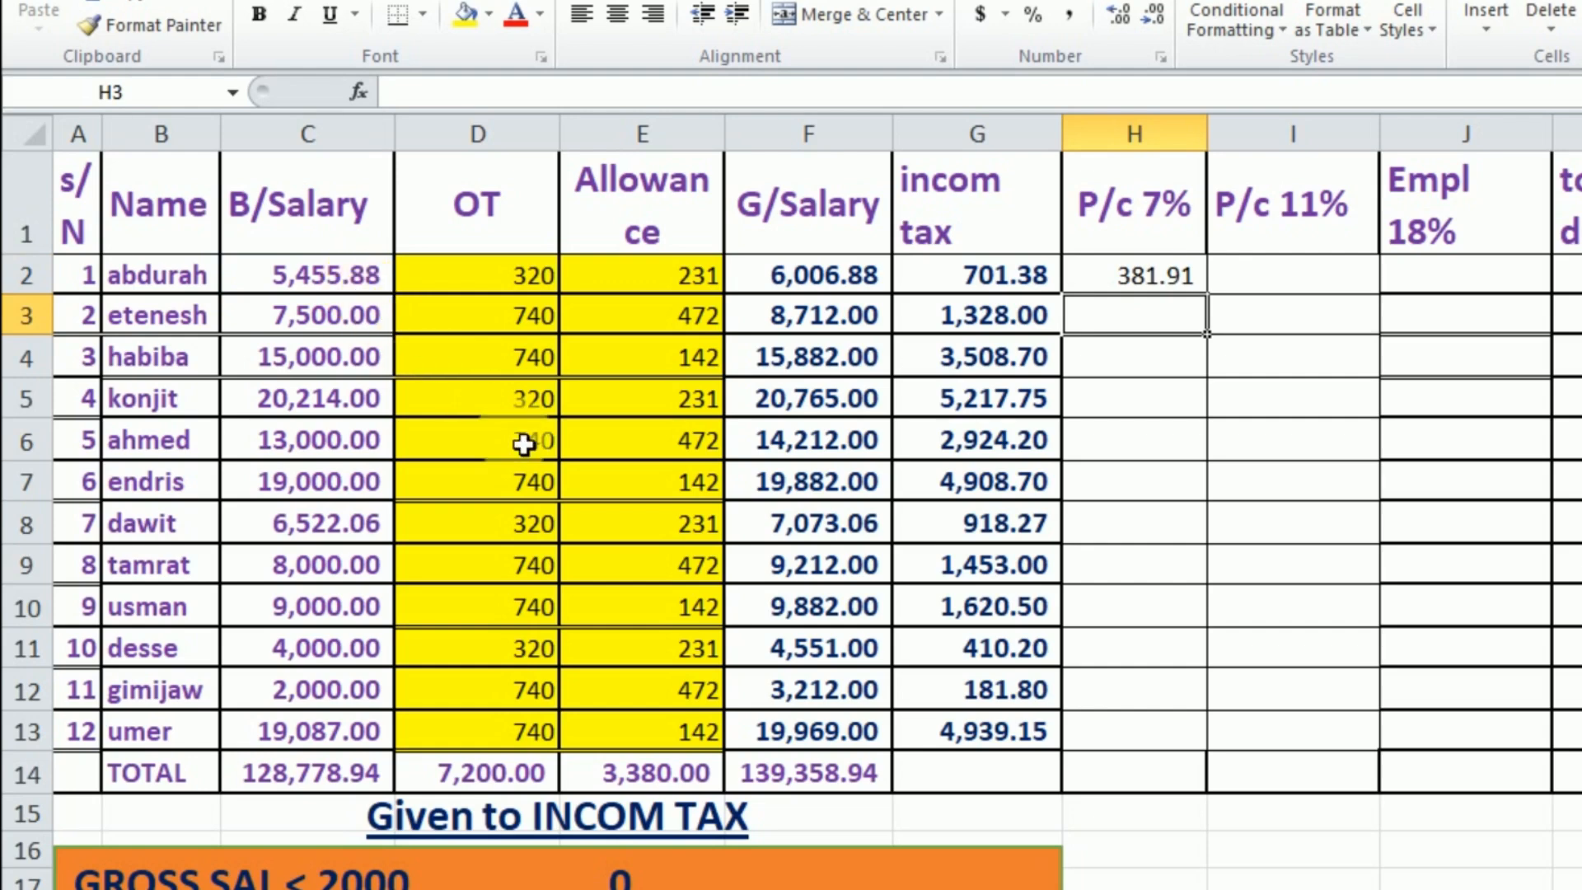
- Fill the P/c 7% formula from H2 down through all the employee rows to H13
click(1146, 286)
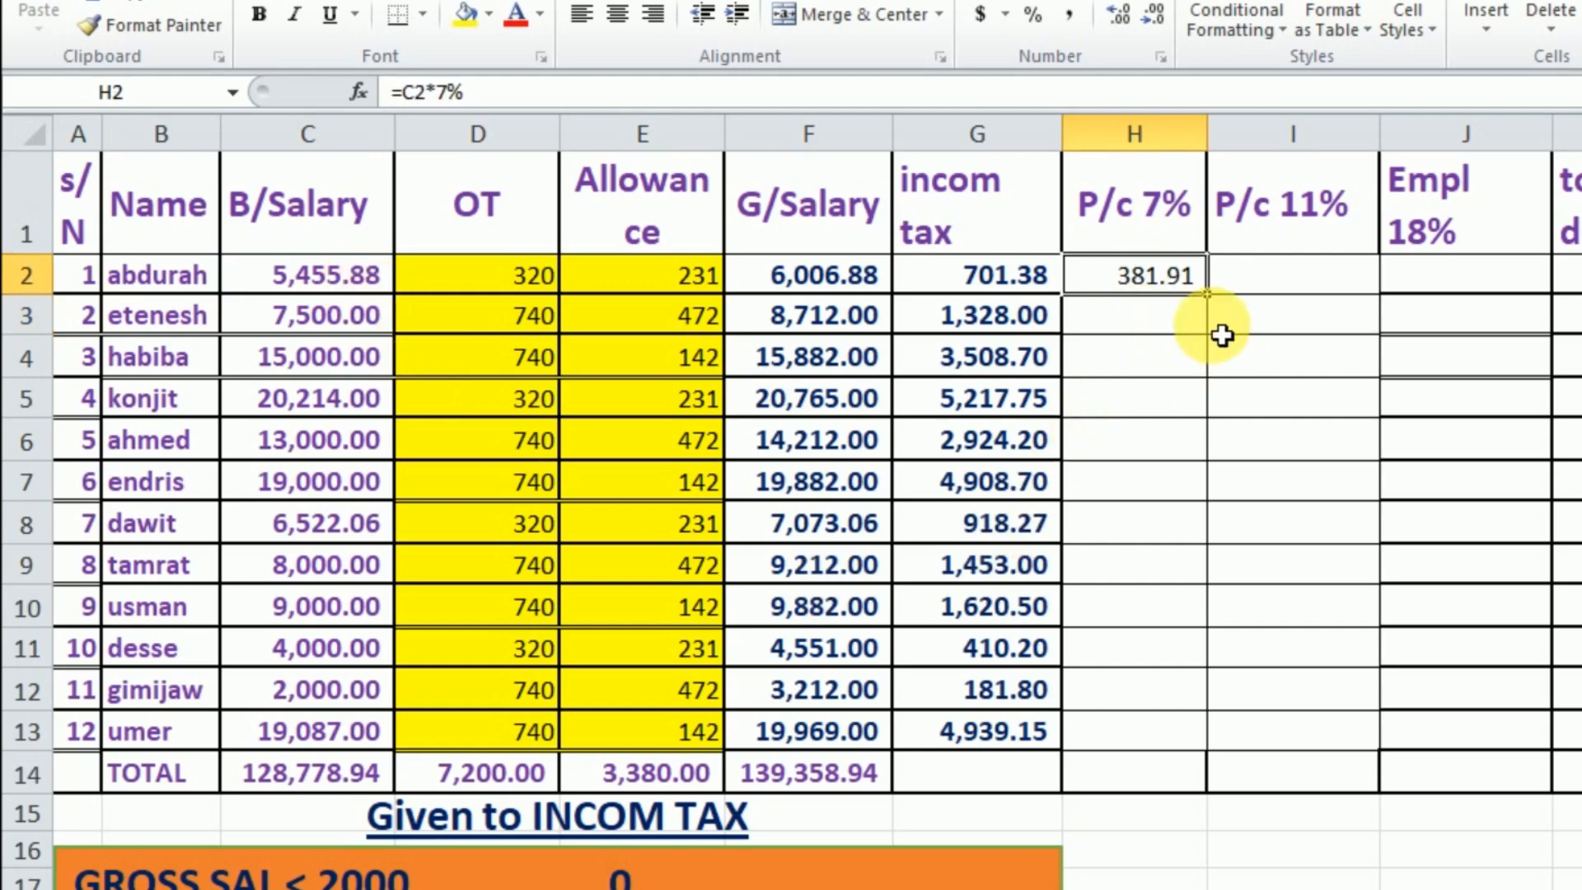
double_click(1206, 294)
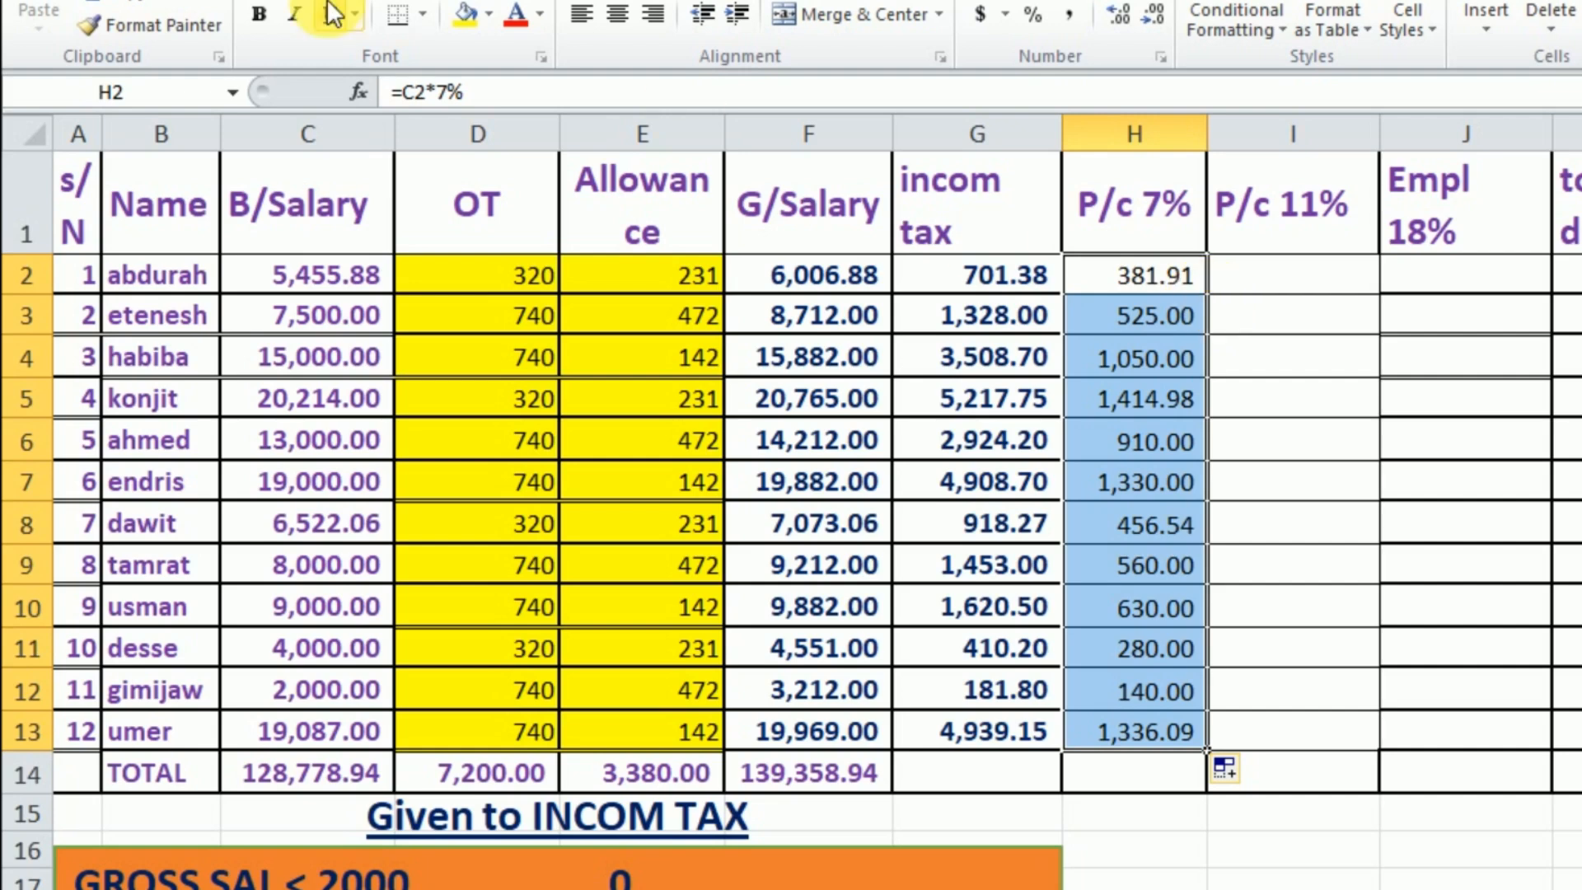
key(ctrl+z)
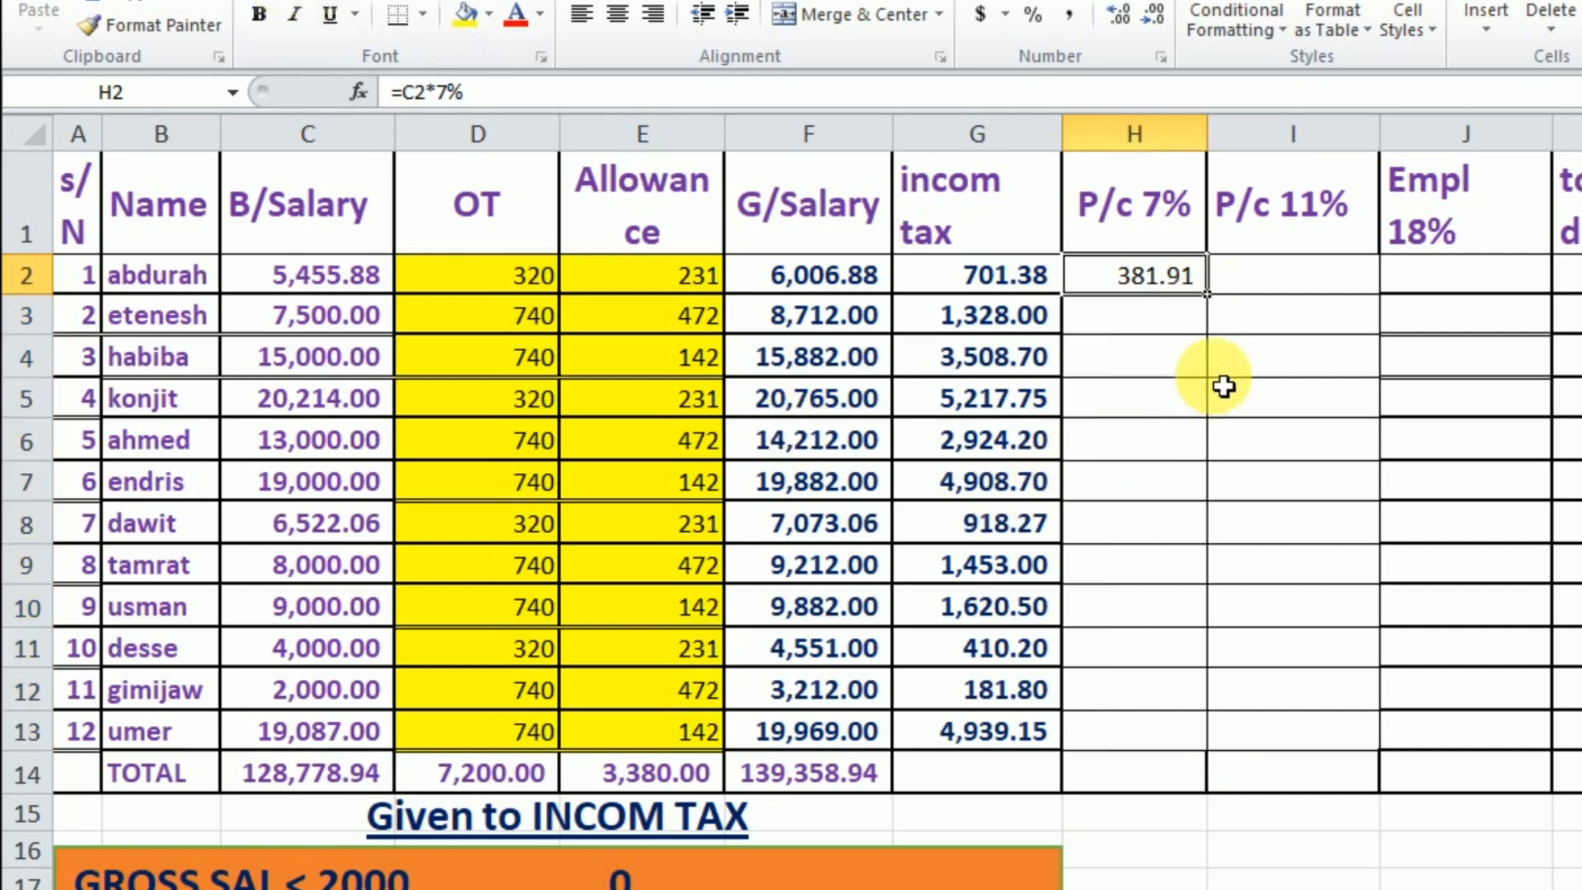
drag(1218, 307, 1216, 749)
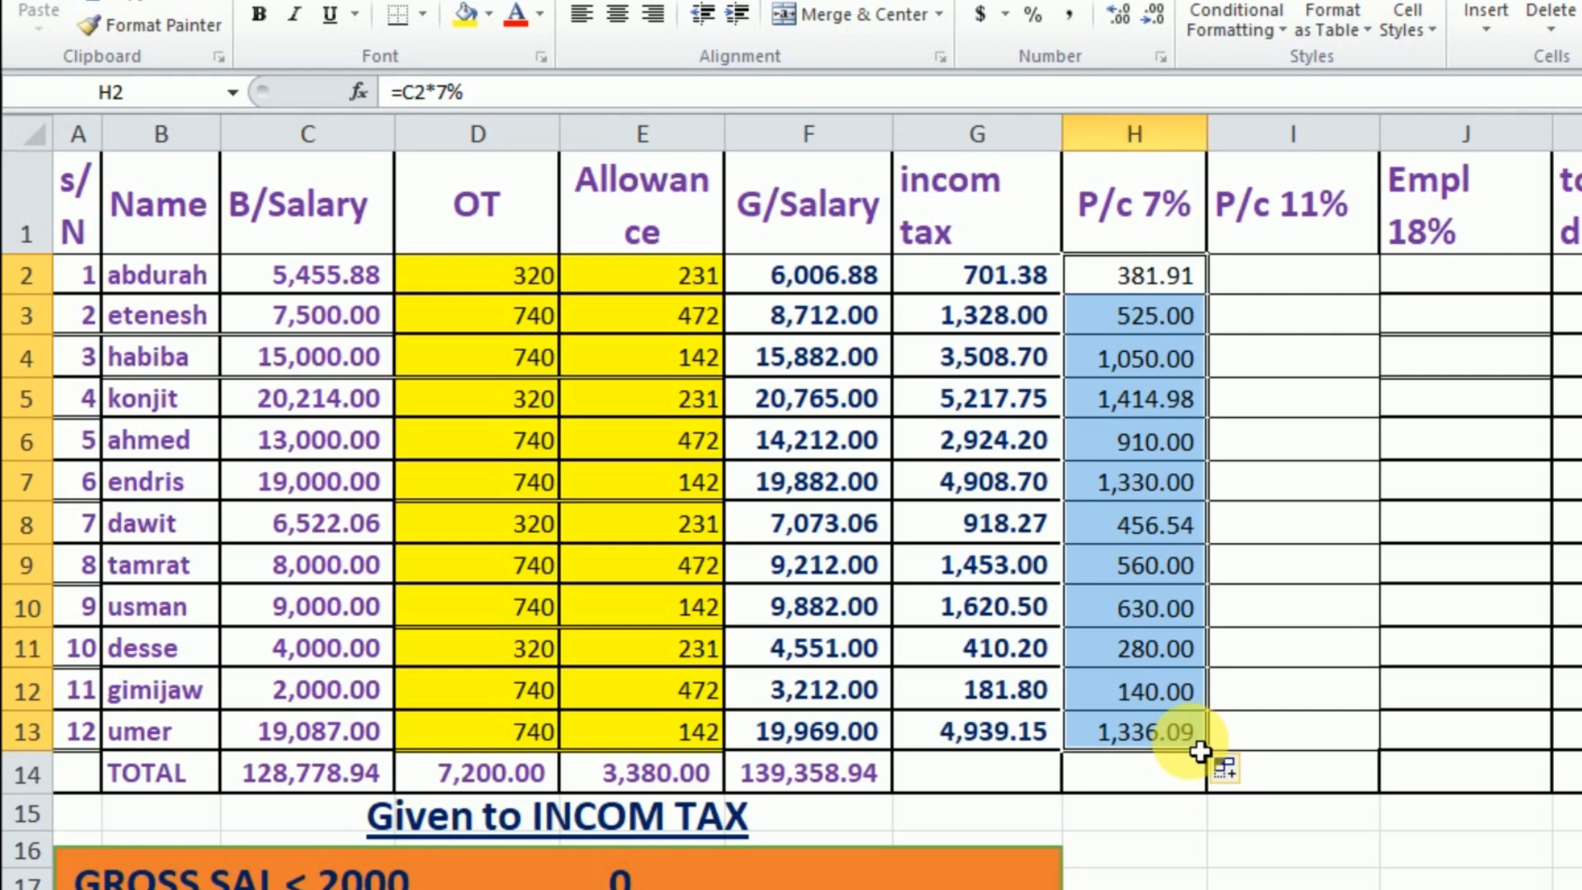
- Enter the formula =C2*11% in I2 to calculate the first employee's P/c 11% contribution
click(1272, 288)
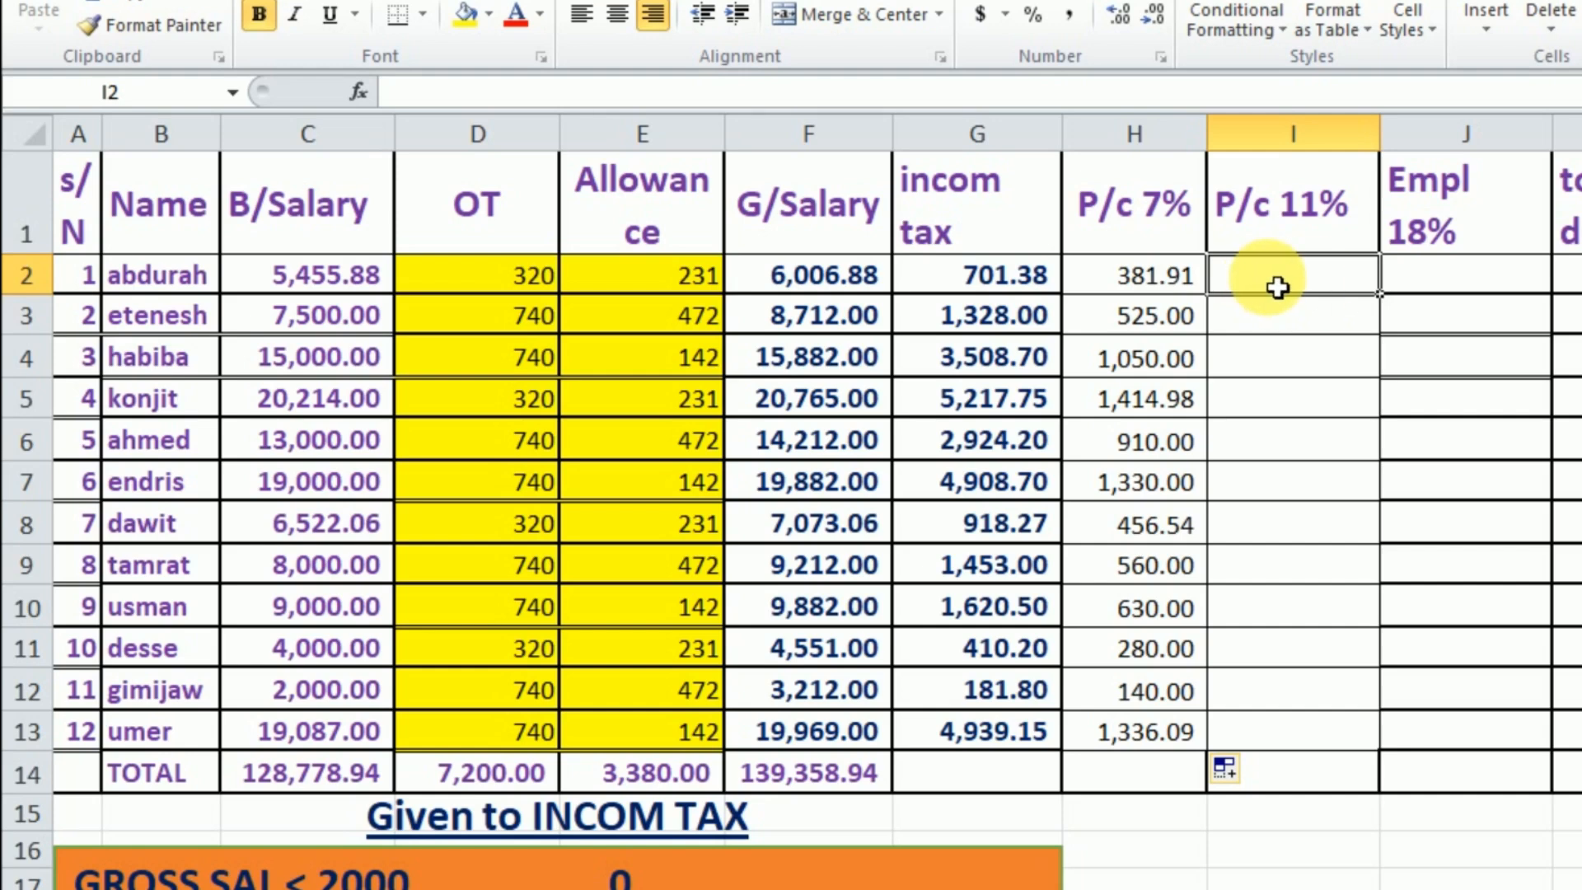
text(=)
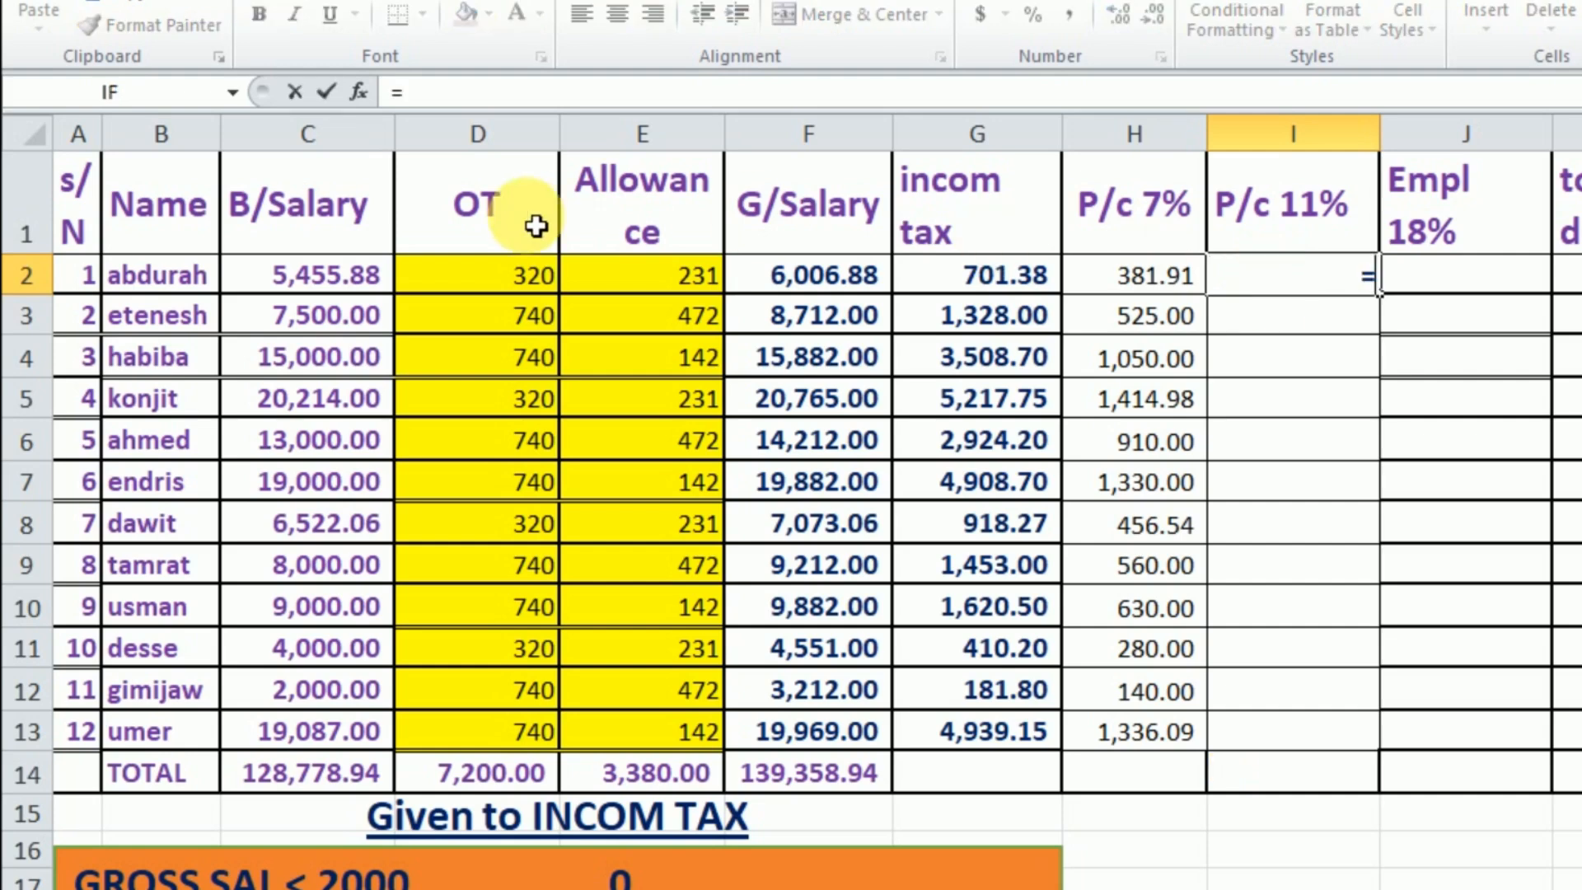
click(352, 284)
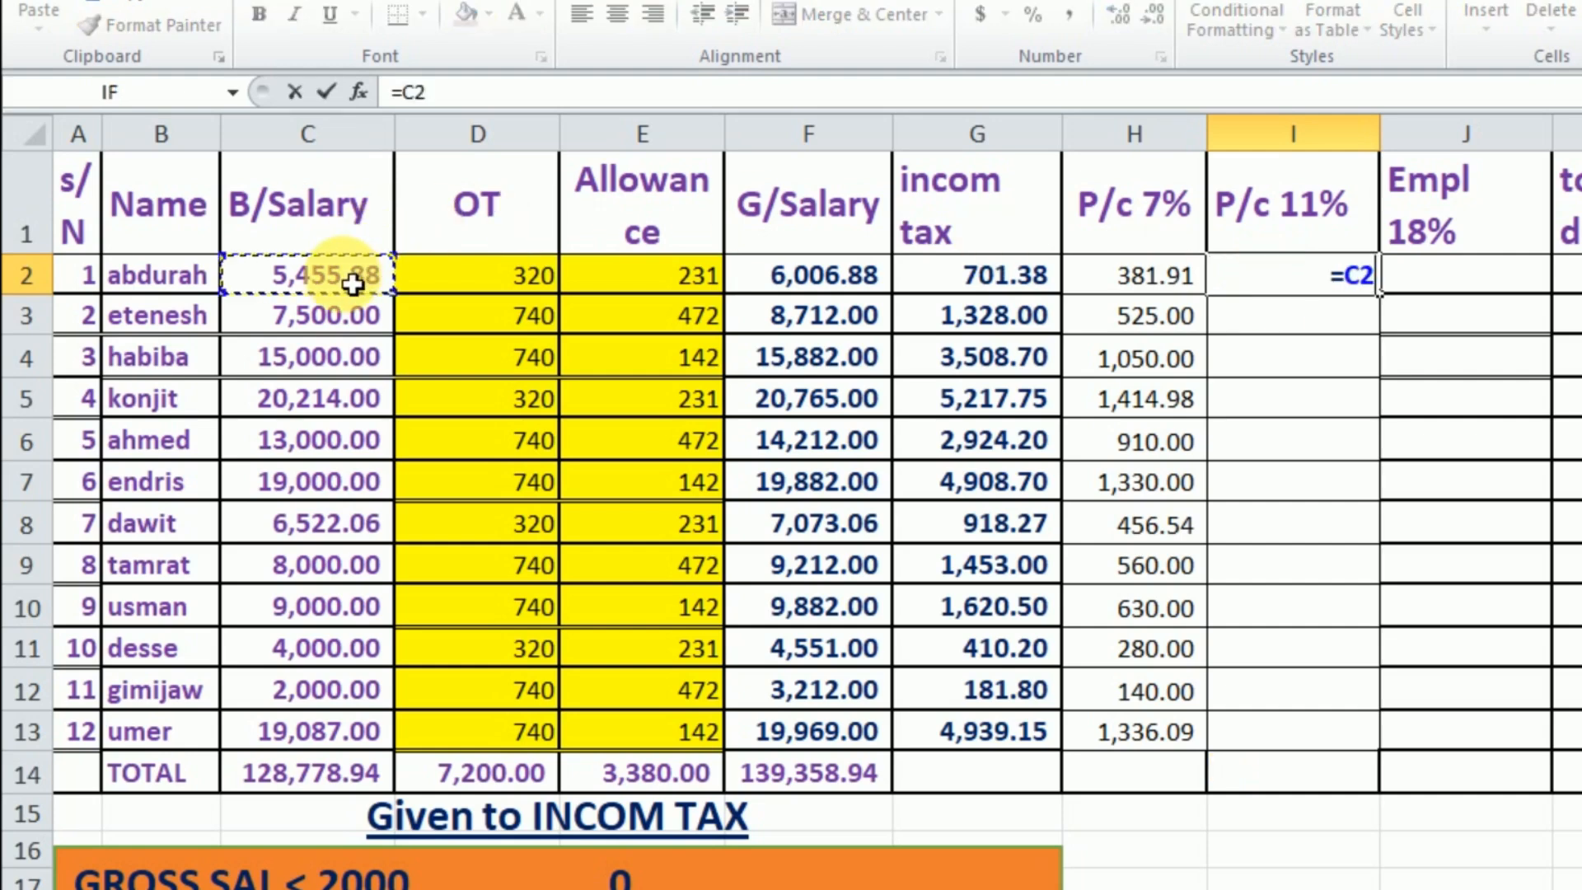
text(*11)
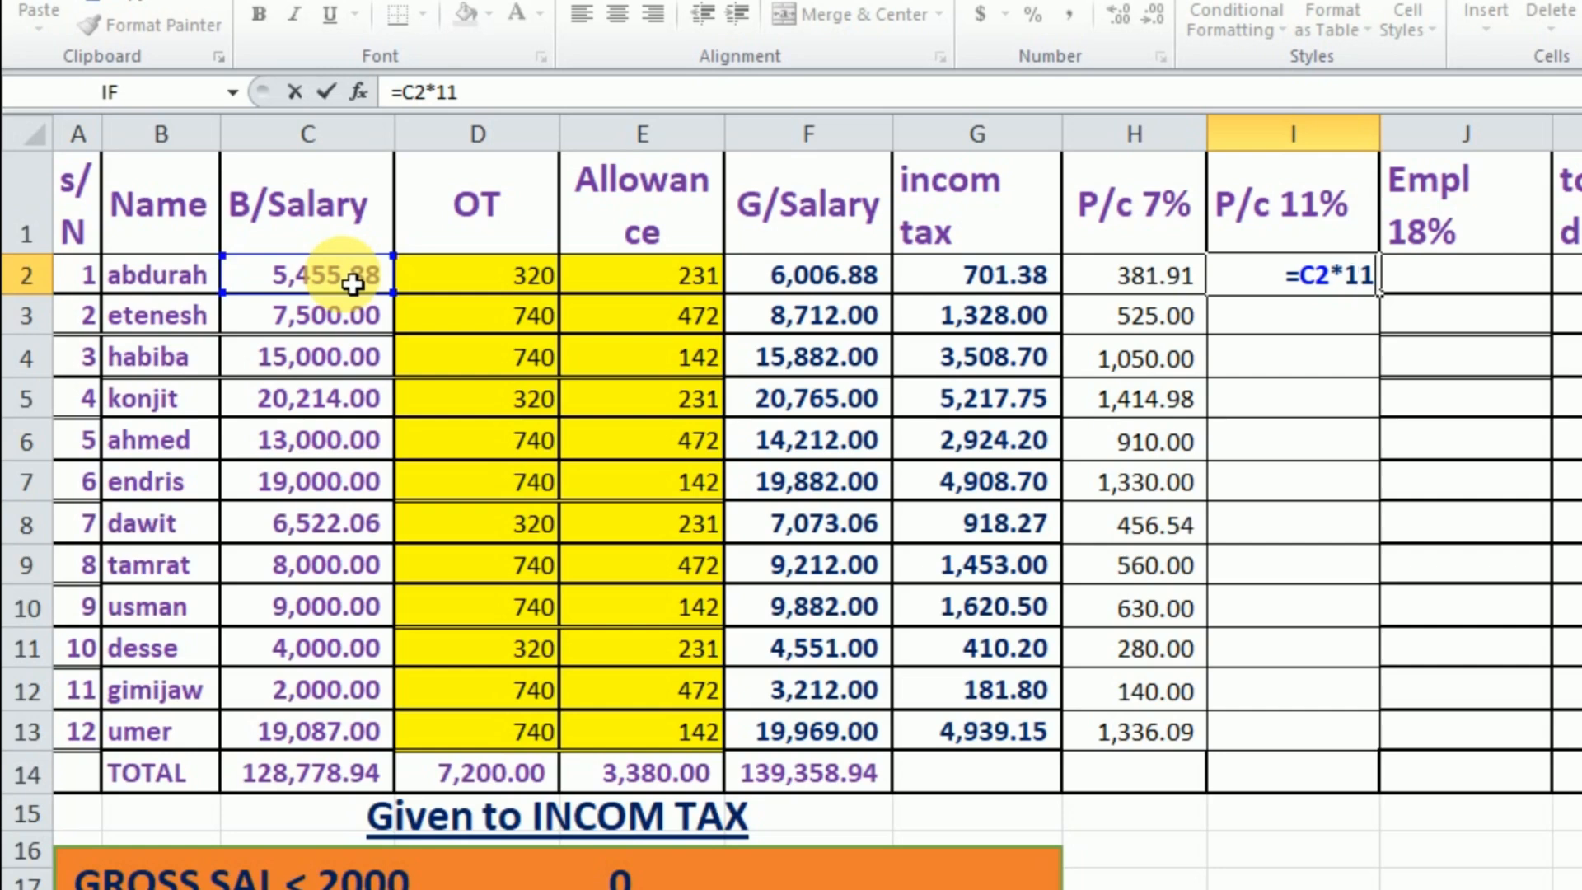
text(%)
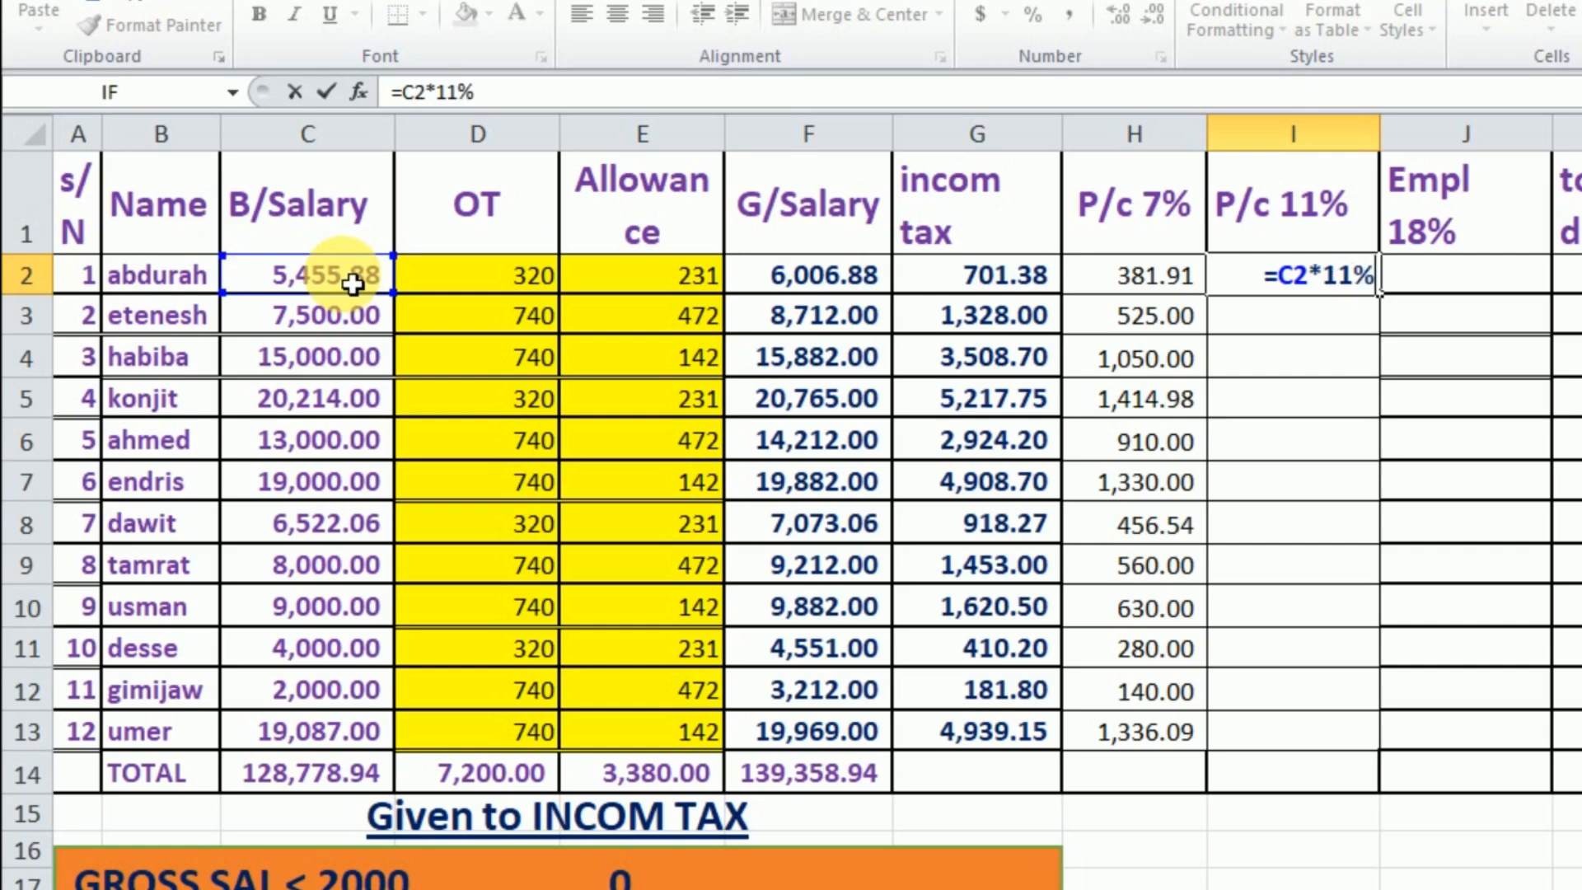
key(Return)
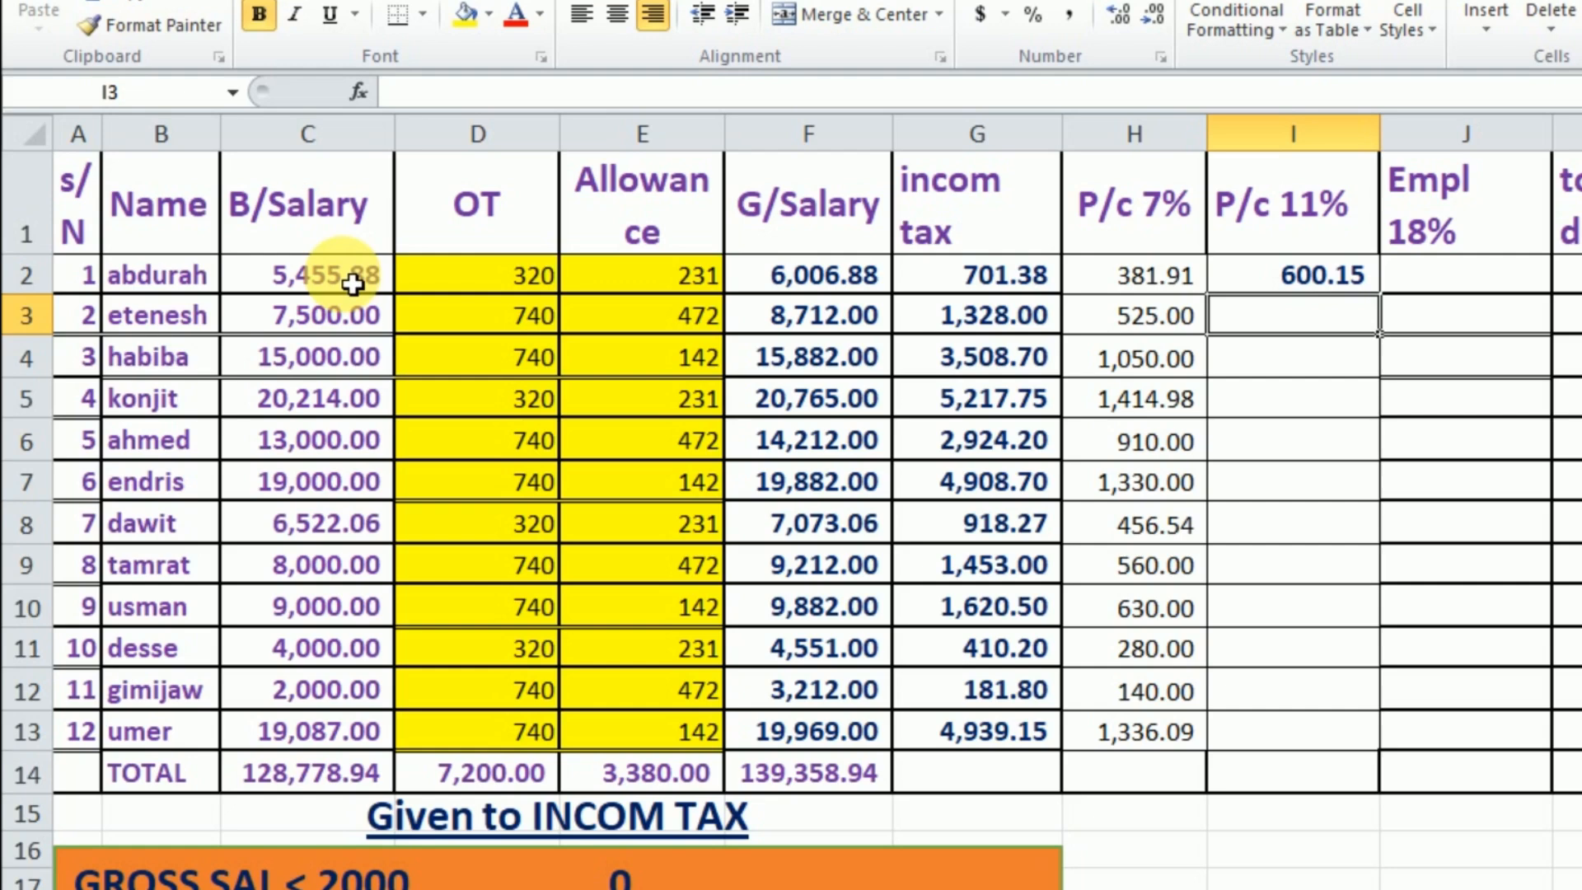
- Fill the P/c 11% formula from I2 down through all the employee rows to I13
click(1300, 284)
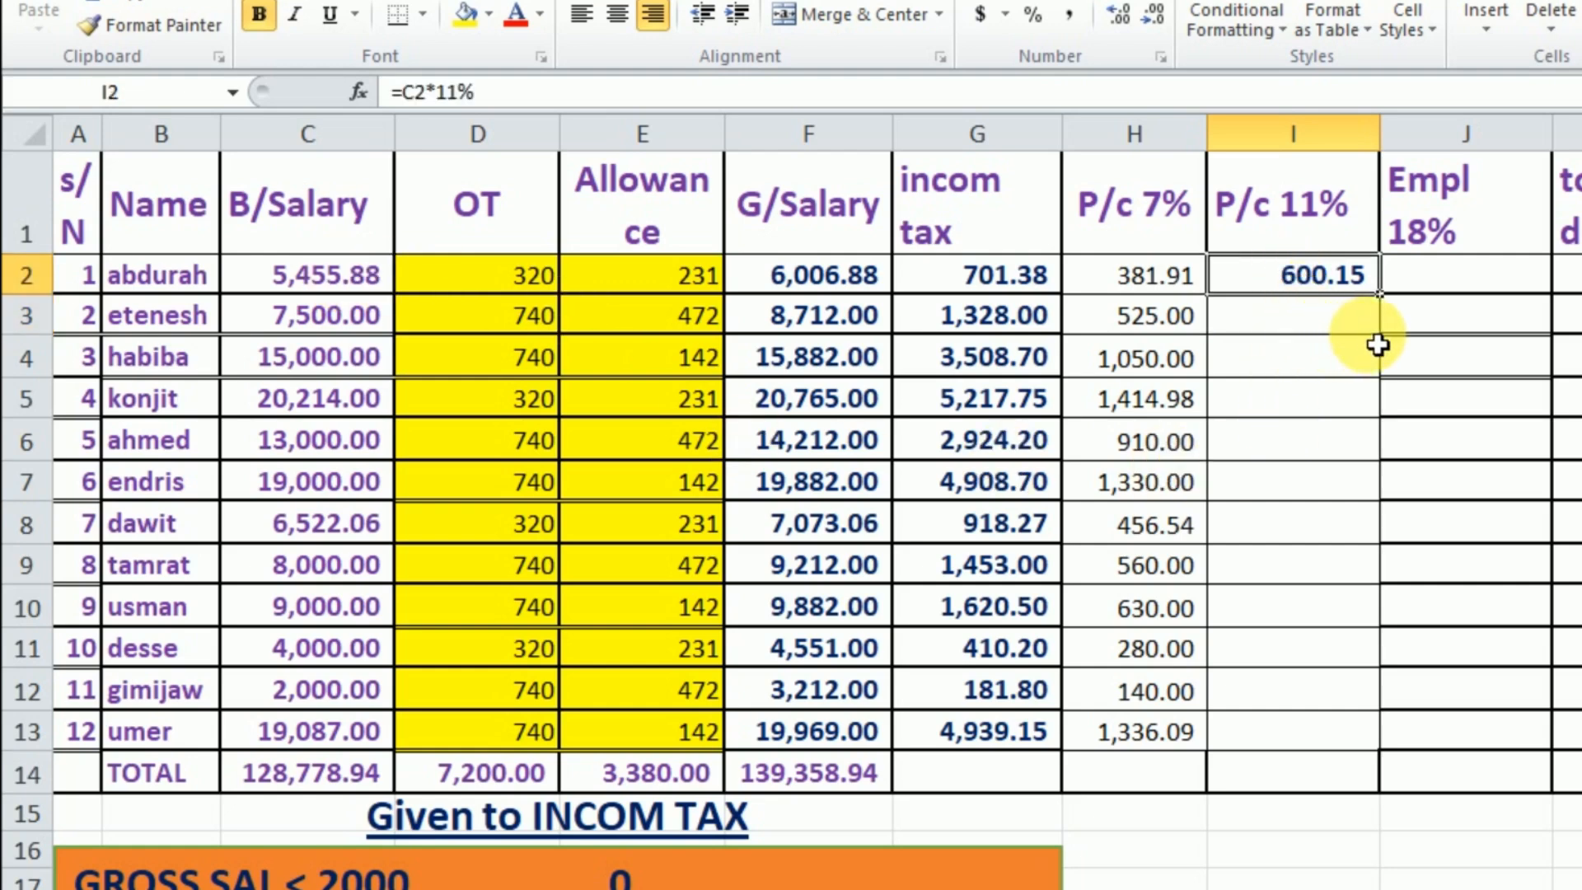
double_click(1397, 307)
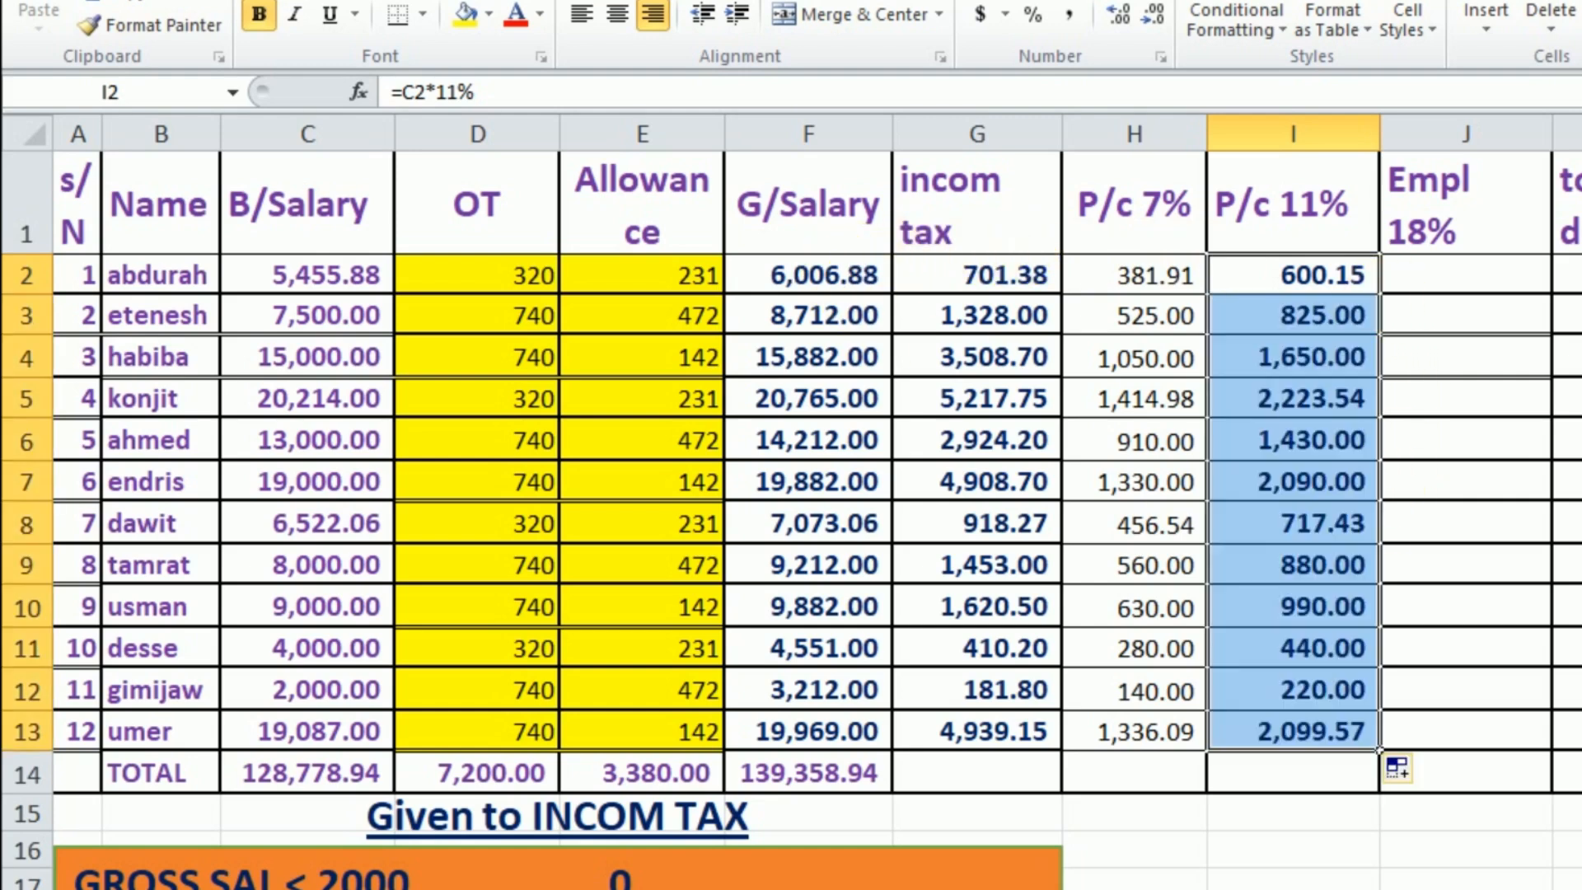
key(ctrl+z)
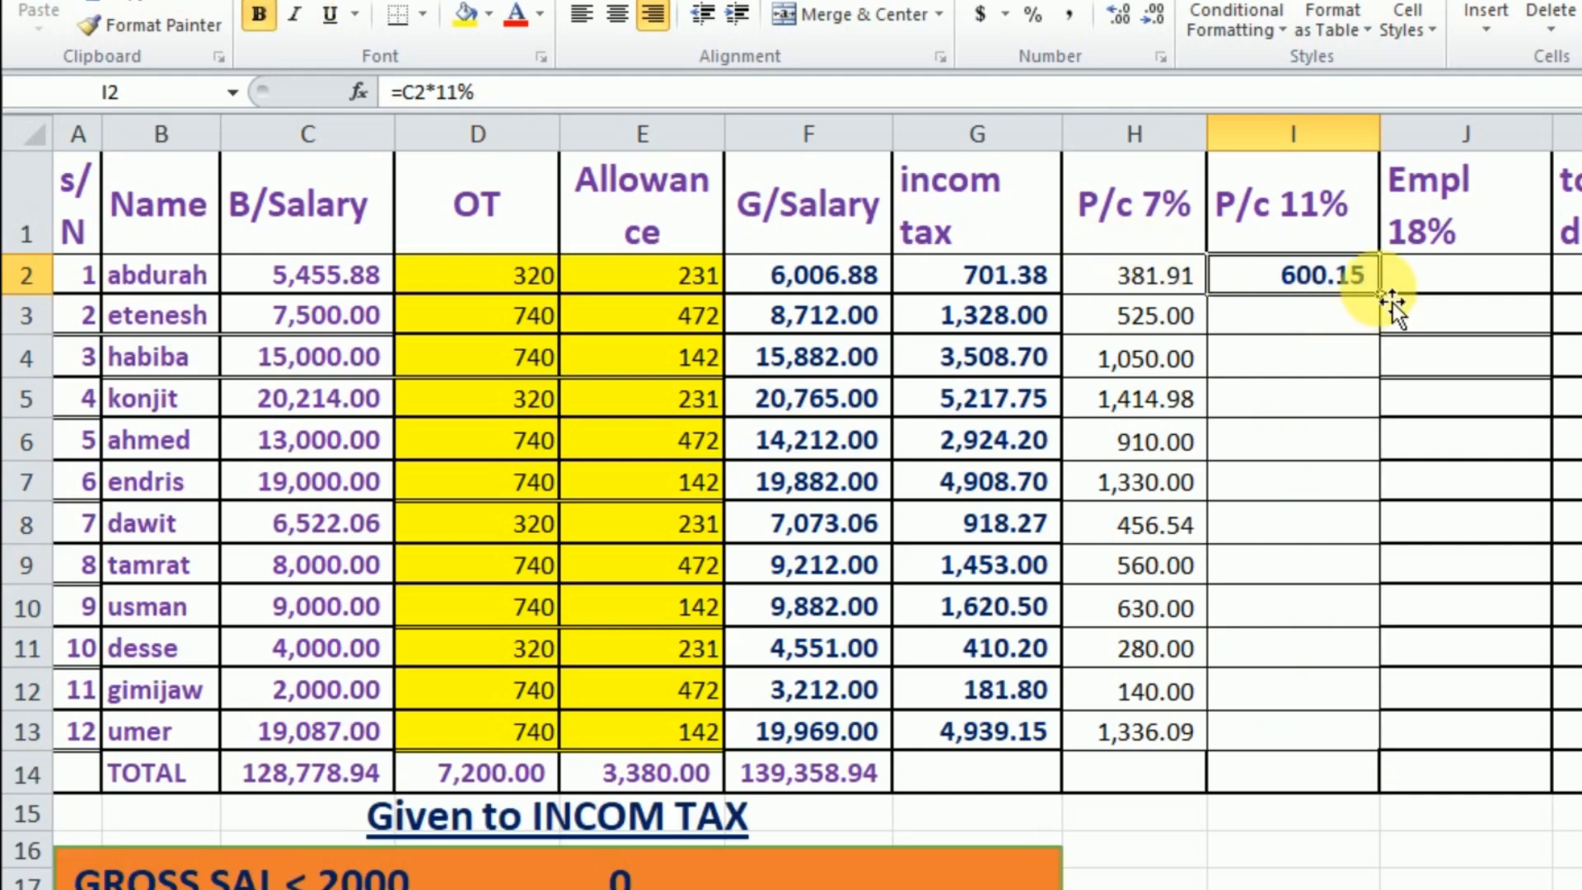
drag(1395, 308, 1391, 753)
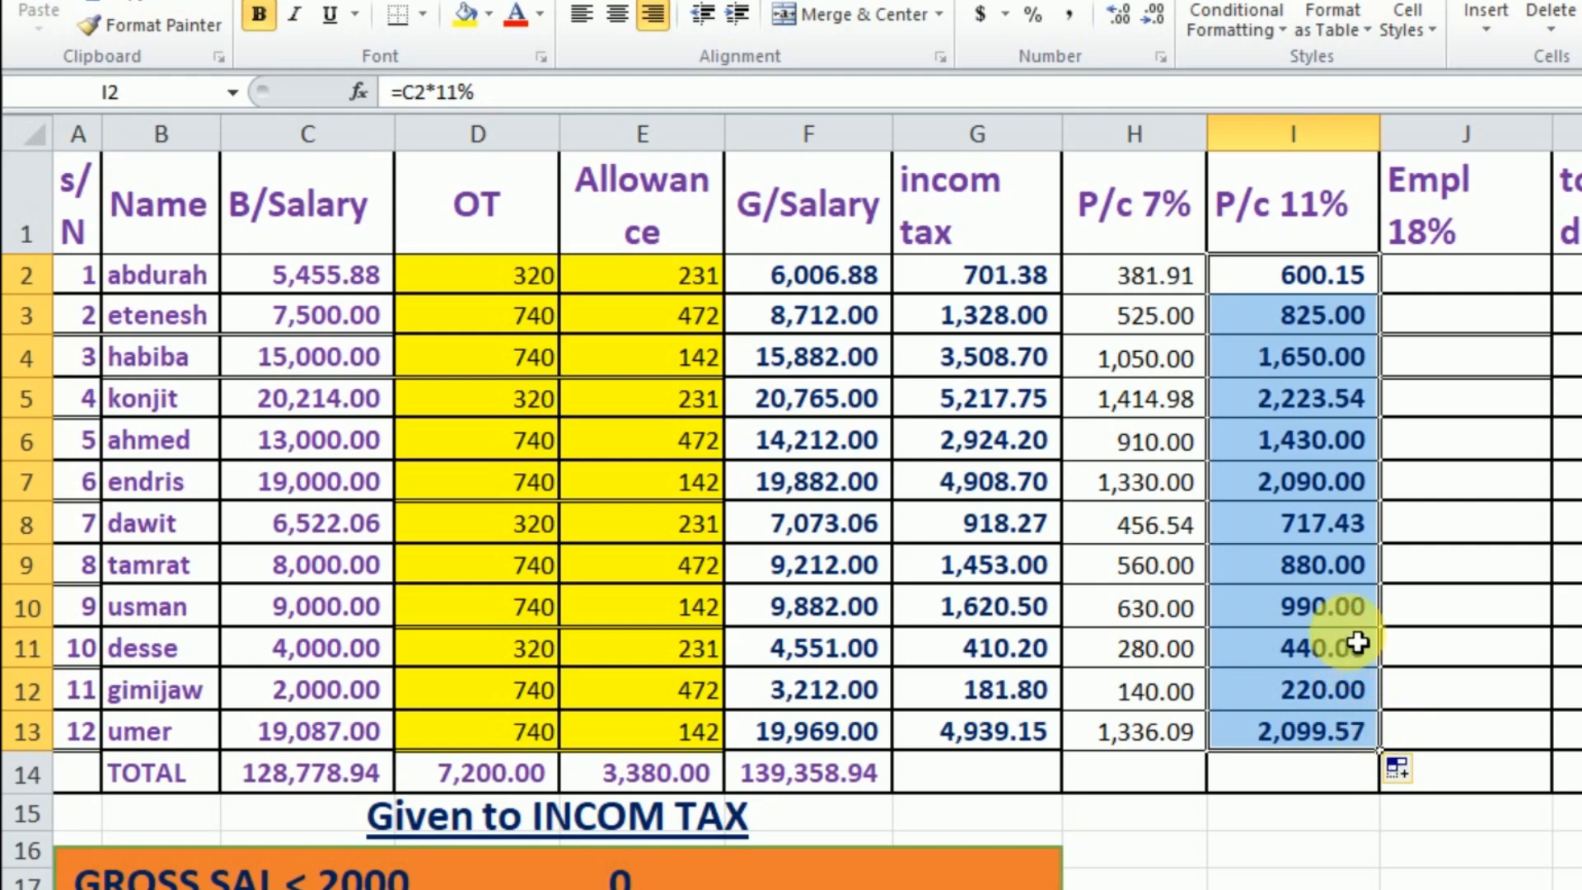
- Try to sum the P/c 7% and P/c 11% values row by row into J2:J13
click(1436, 290)
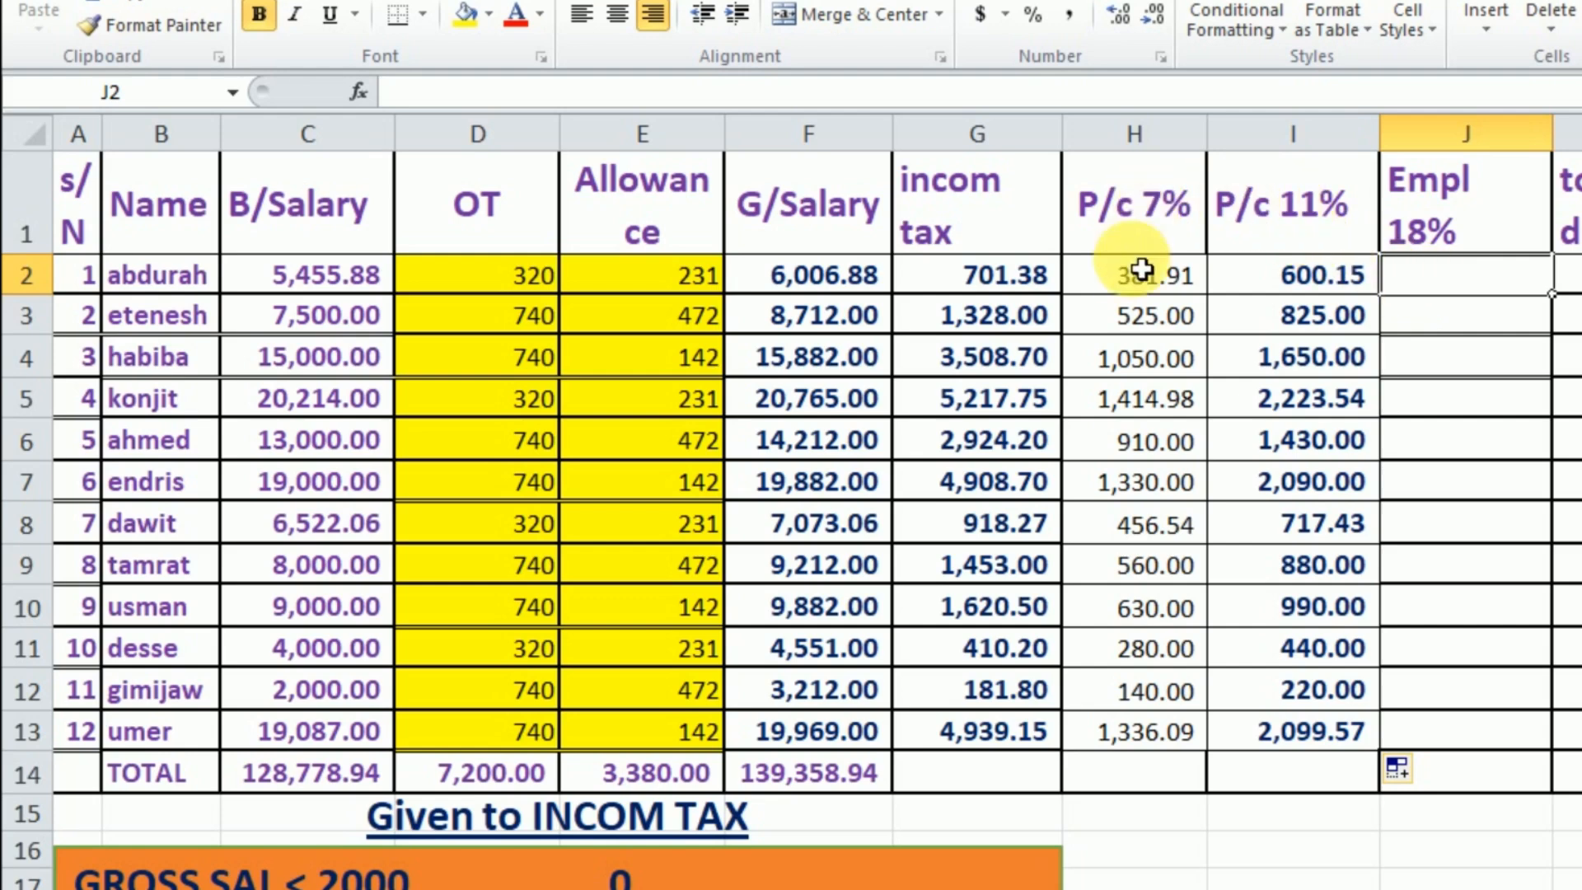
drag(1139, 272, 1277, 296)
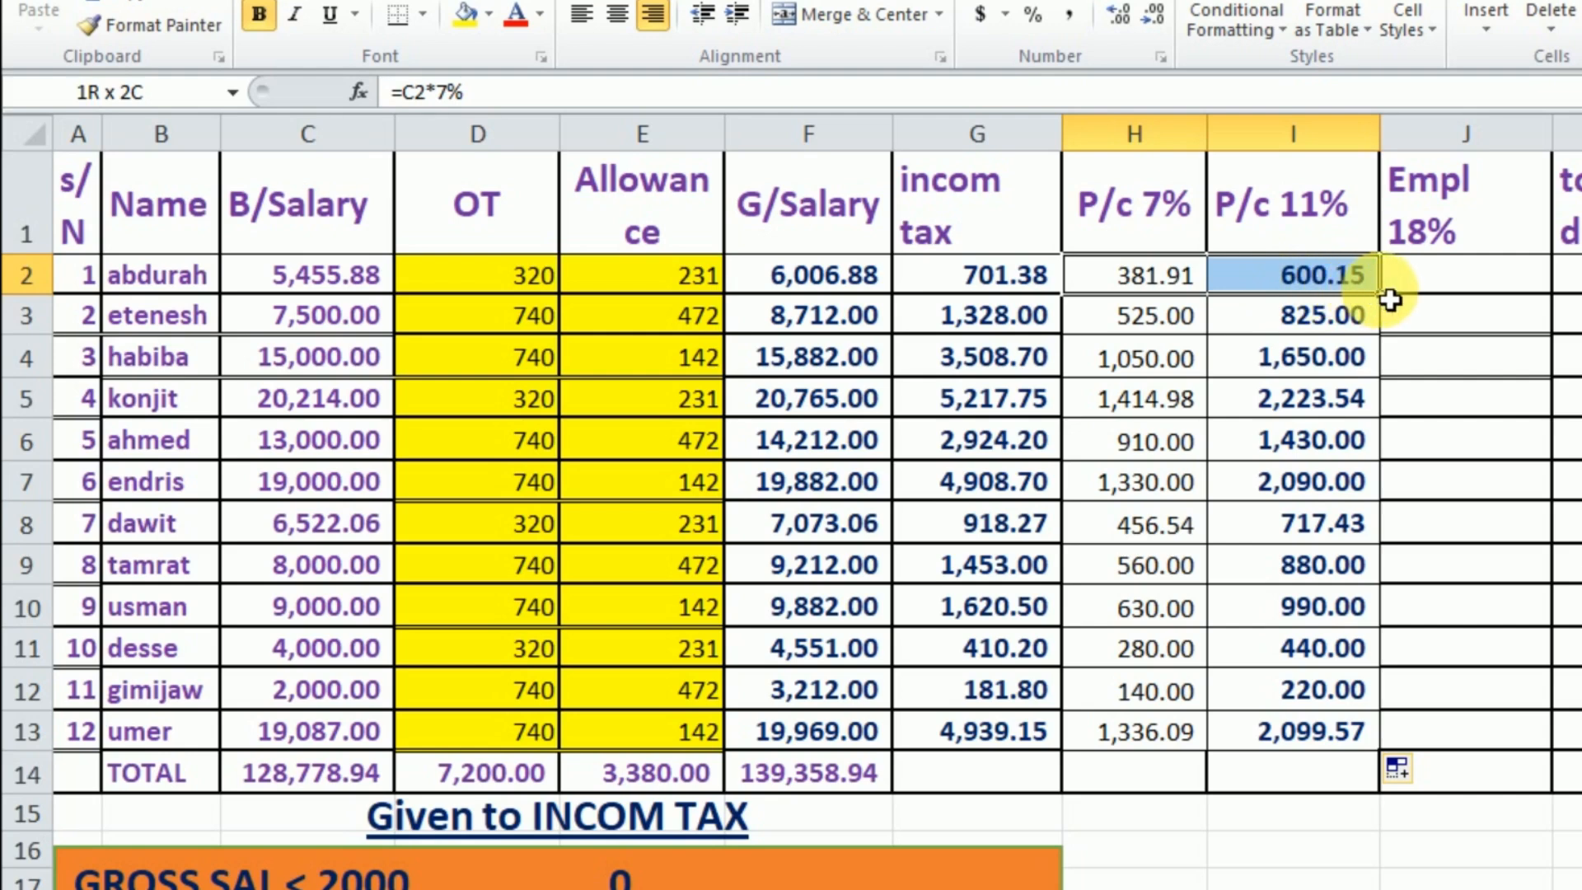
drag(1390, 300, 1482, 730)
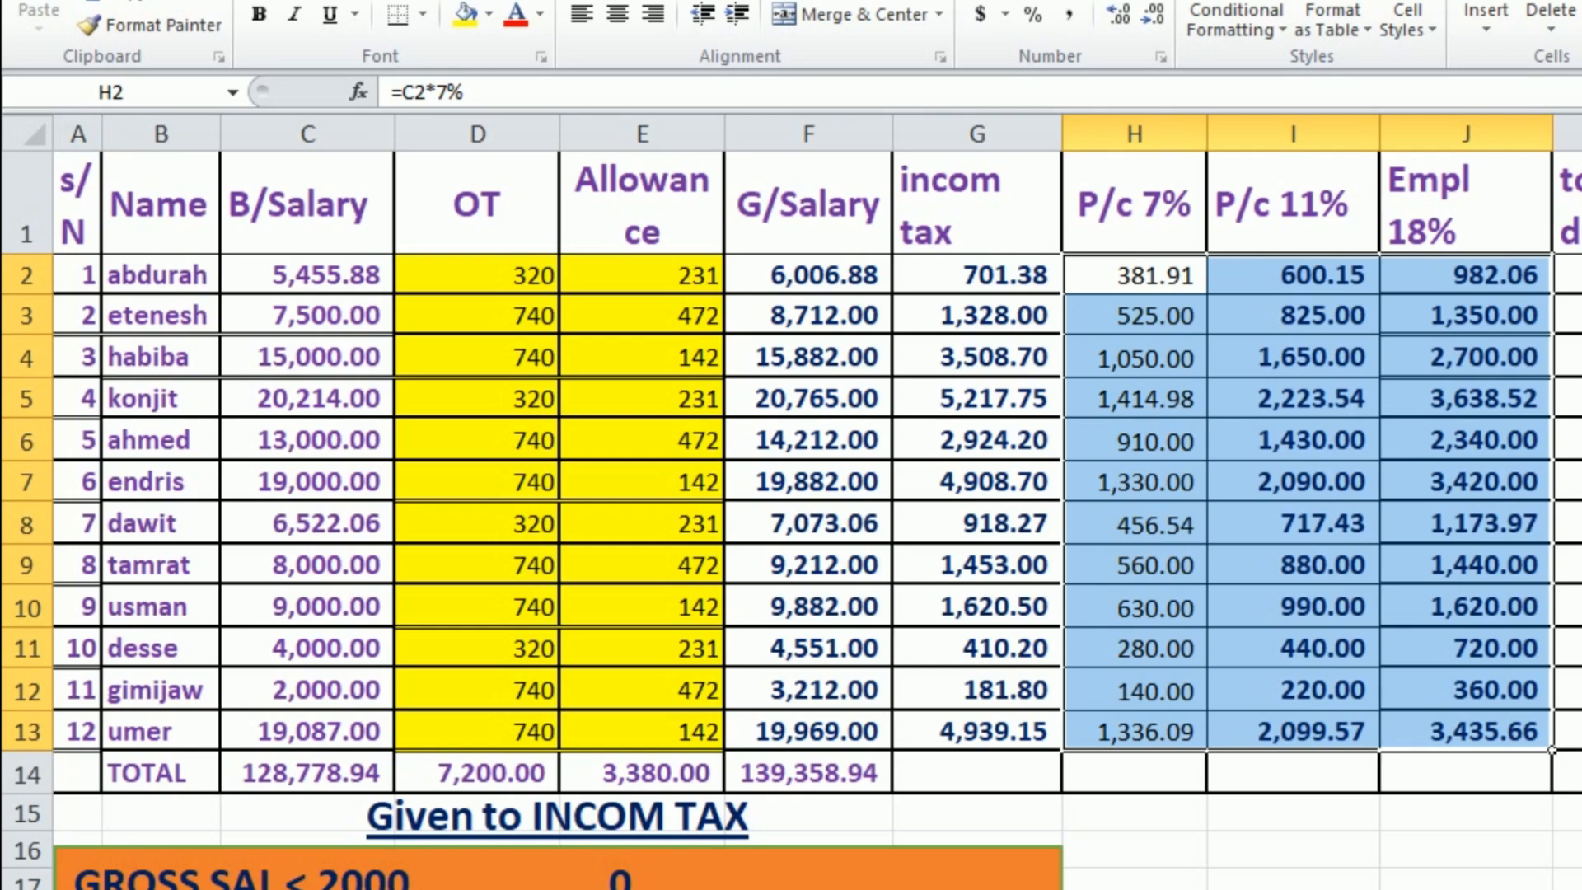
key(ctrl+z)
- Enter the formula =H2+I2 in J2 to calculate the first employee's Empl 18% amount
click(1483, 290)
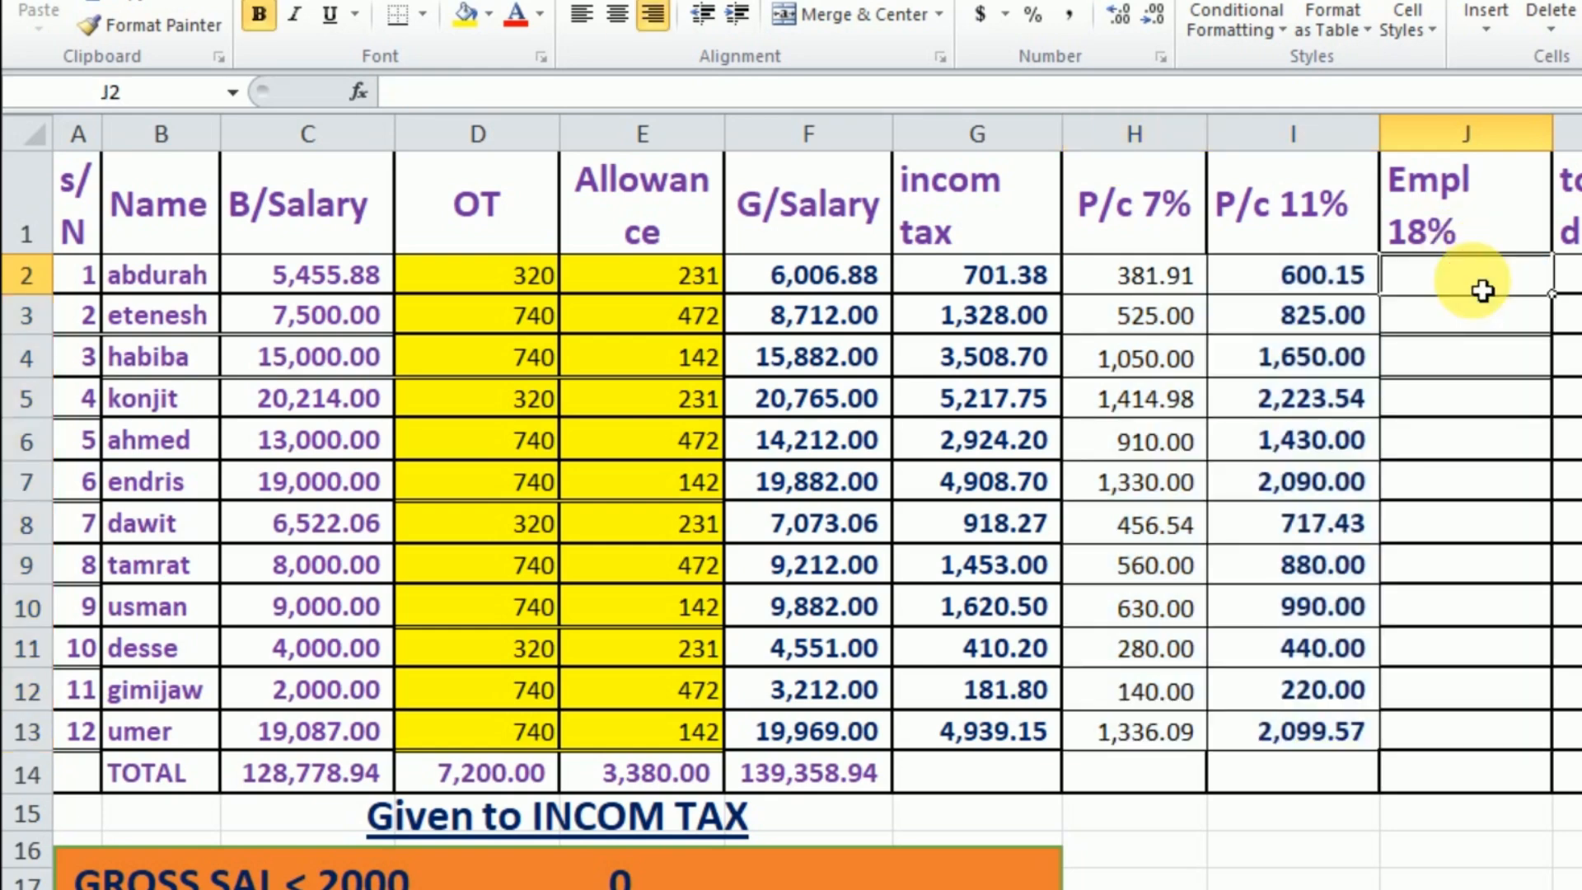
text(=)
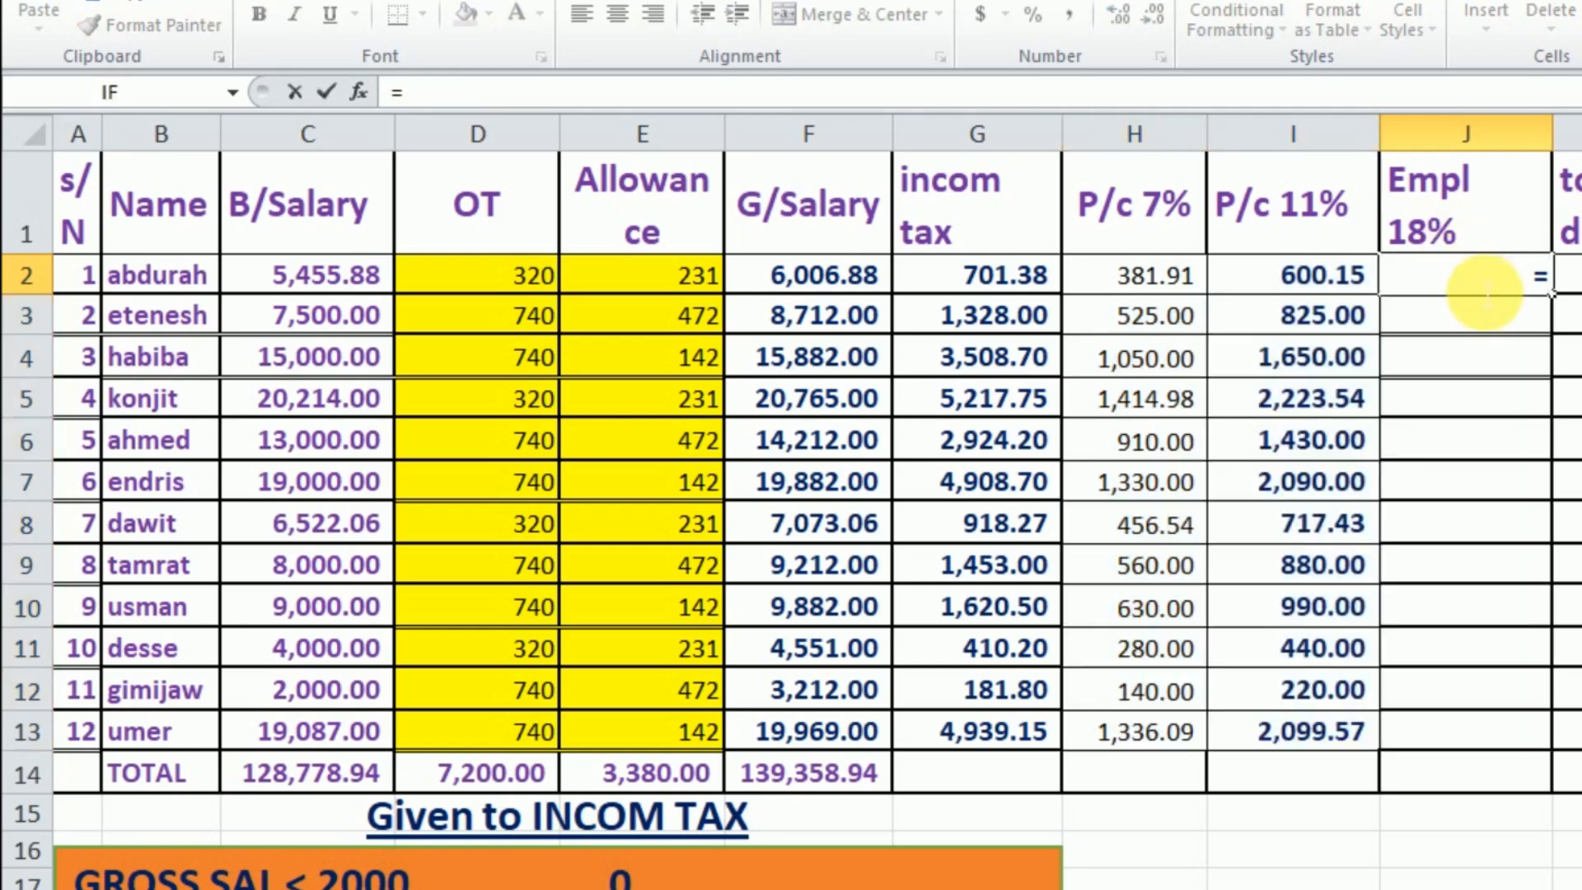
click(1172, 286)
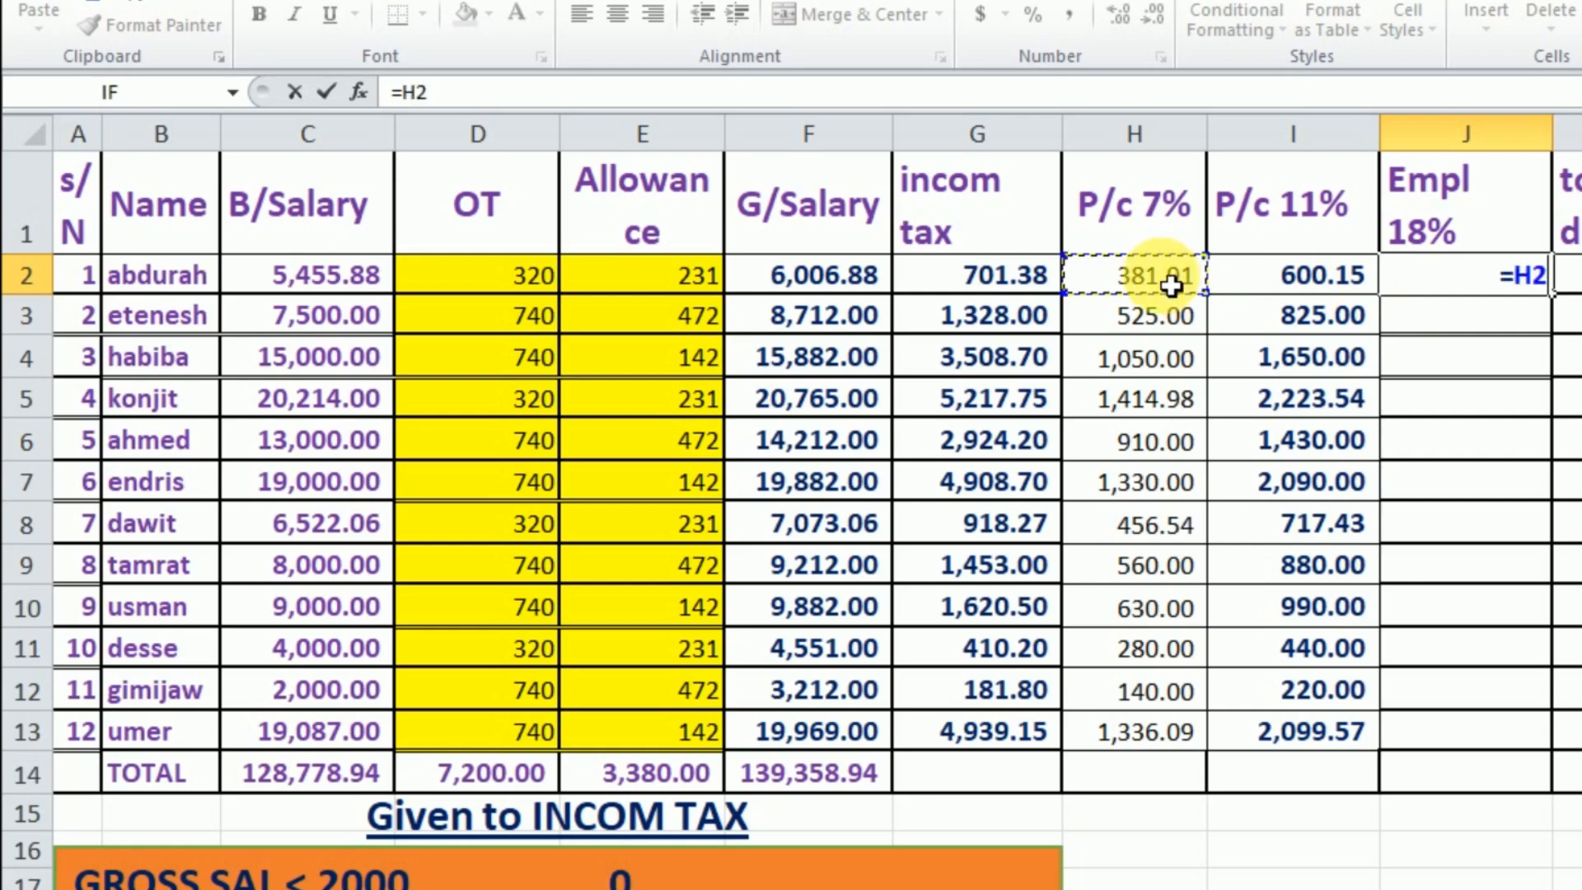
text(+)
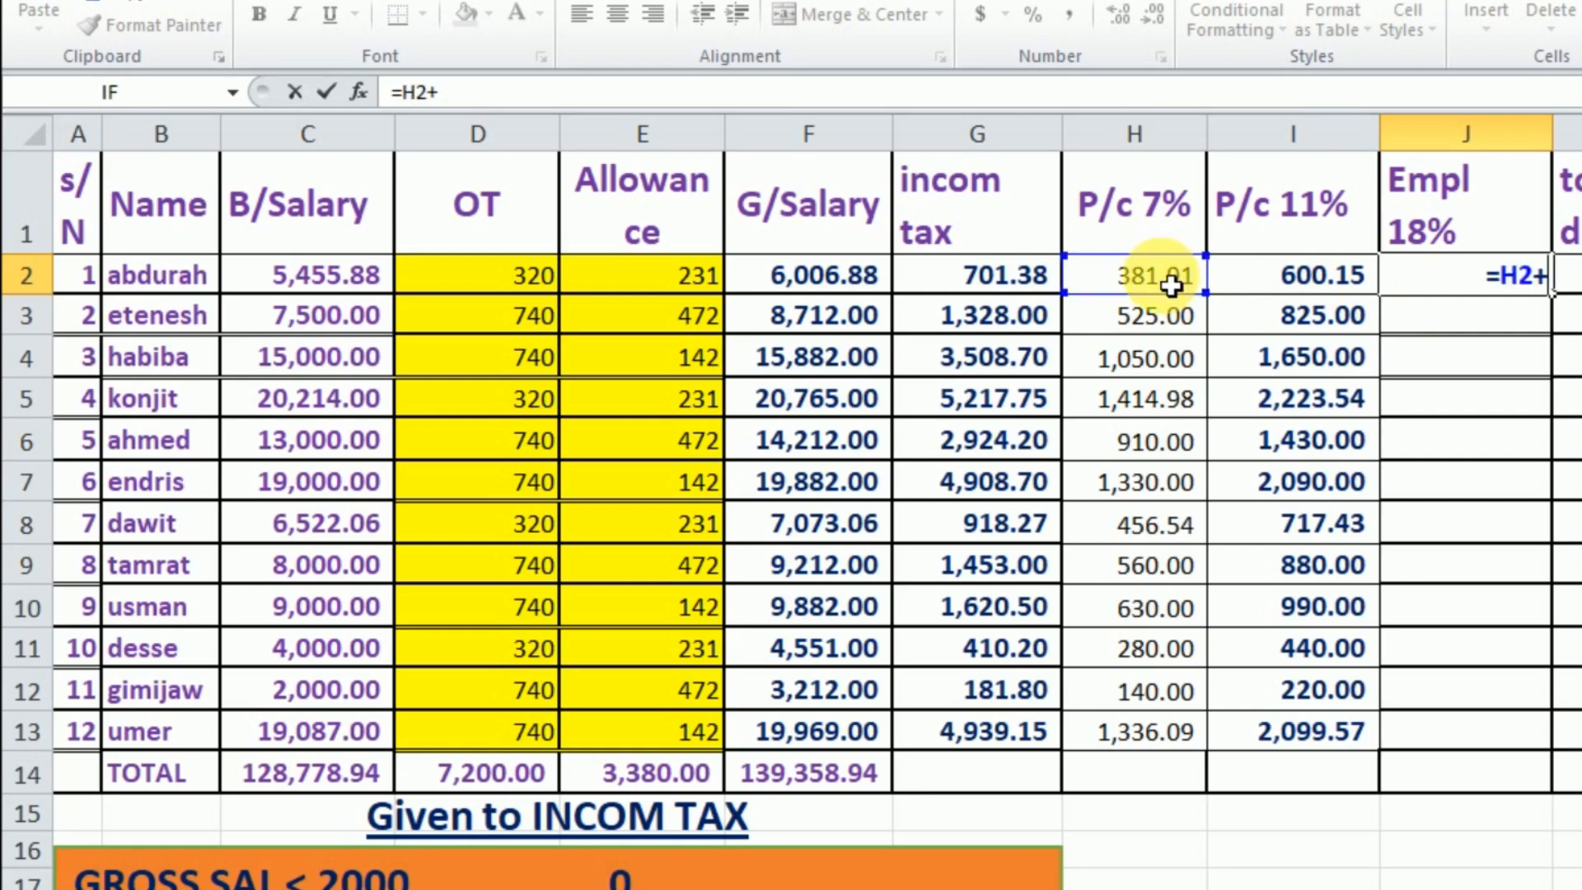
click(1297, 286)
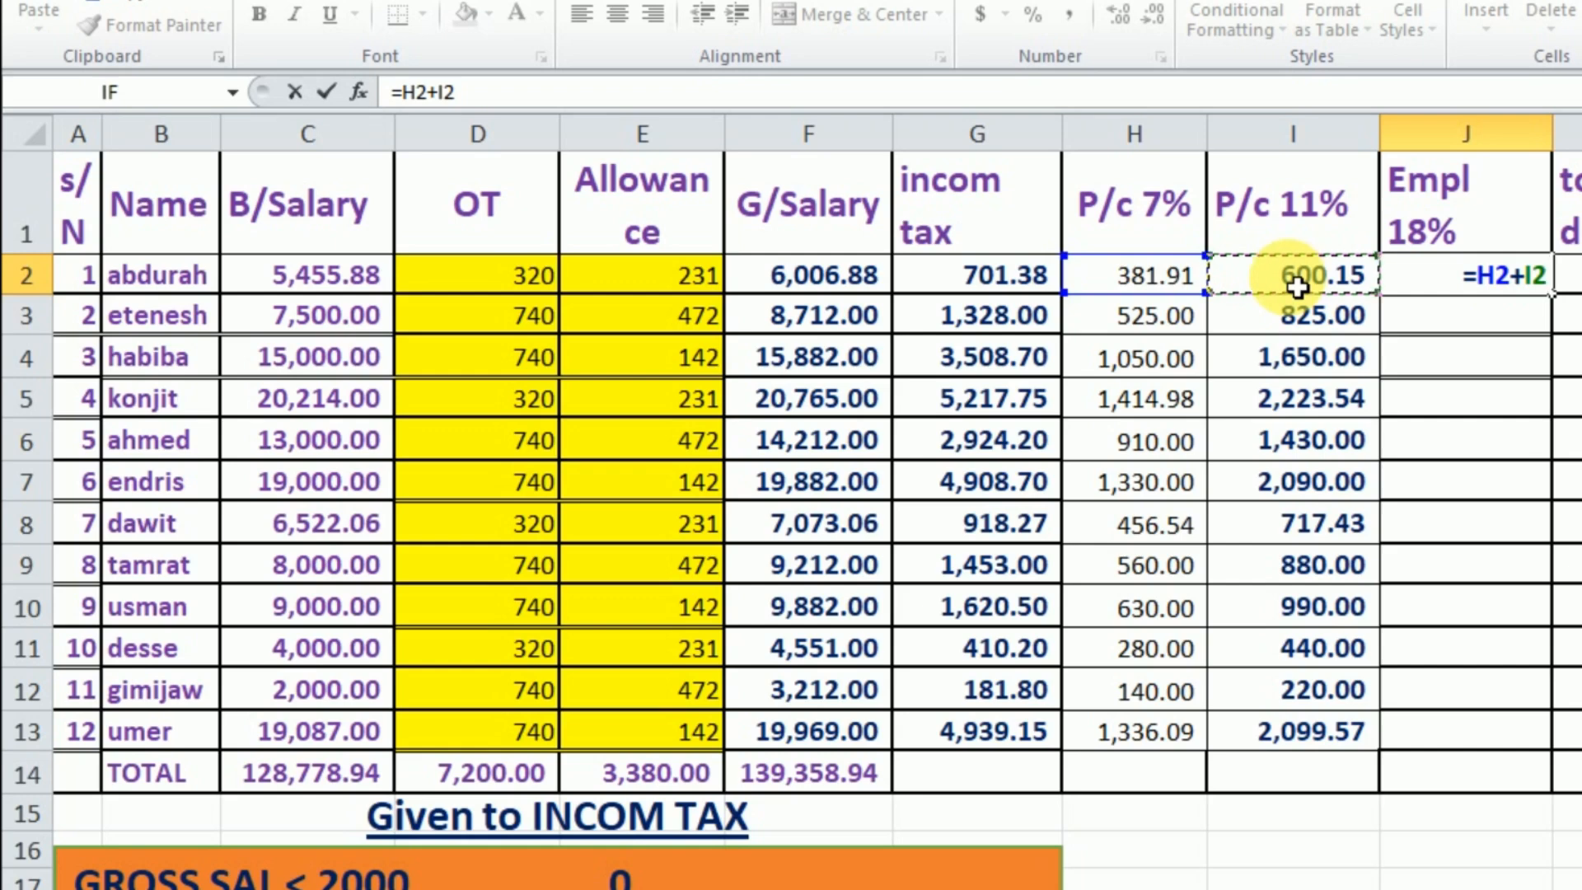
key(Return)
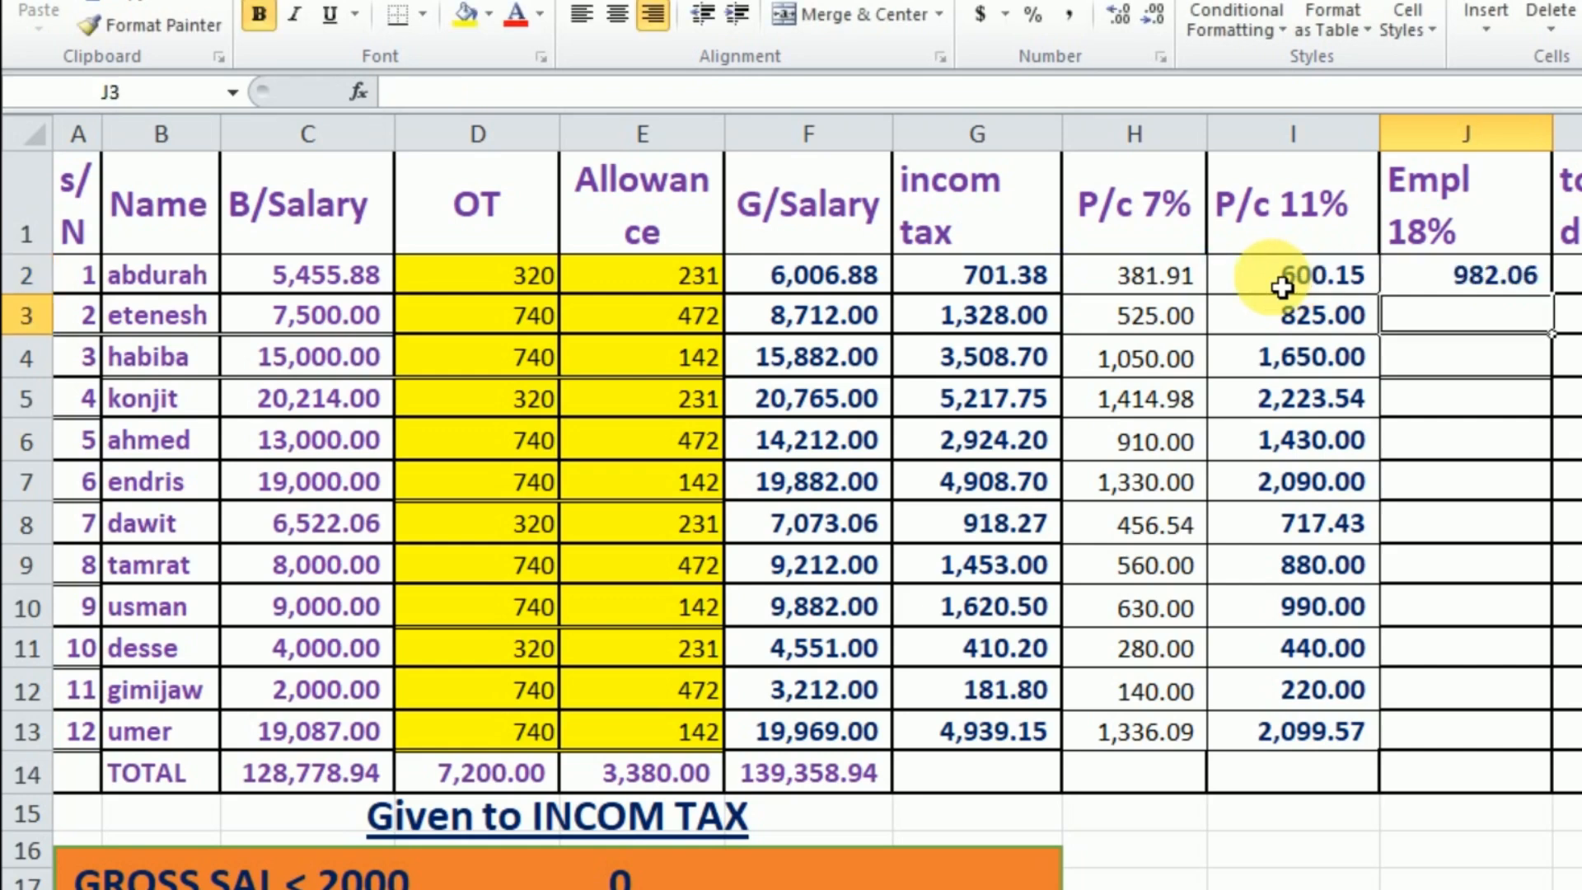
- Sum H3:I3 into J3 with AutoSum and fill that formula down the Empl 18% column to J13
drag(1187, 318, 1497, 329)
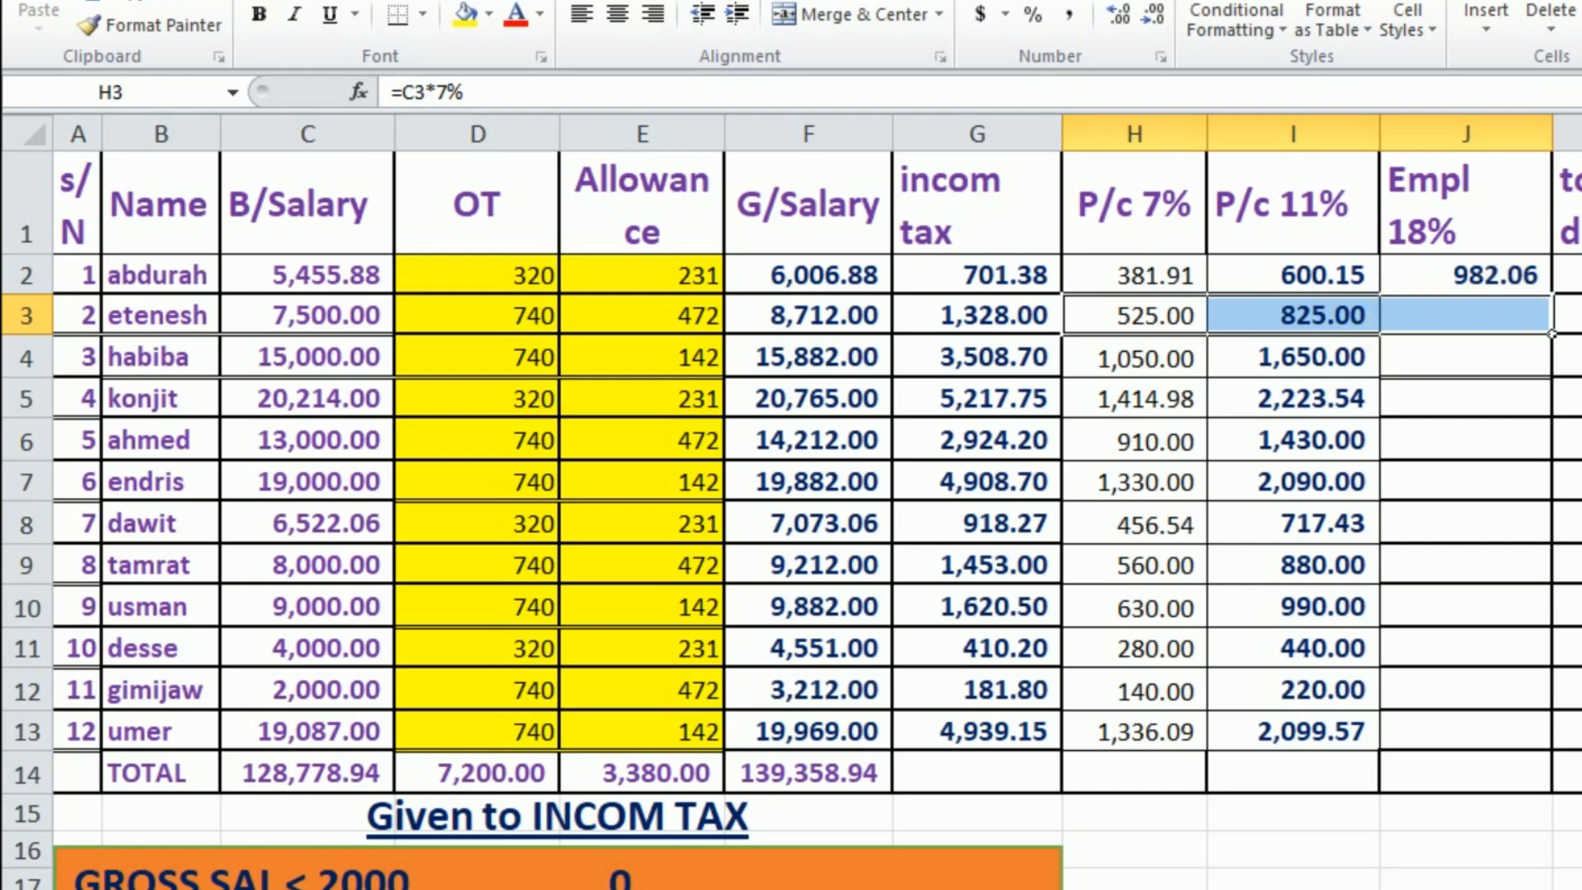
key(alt+equal)
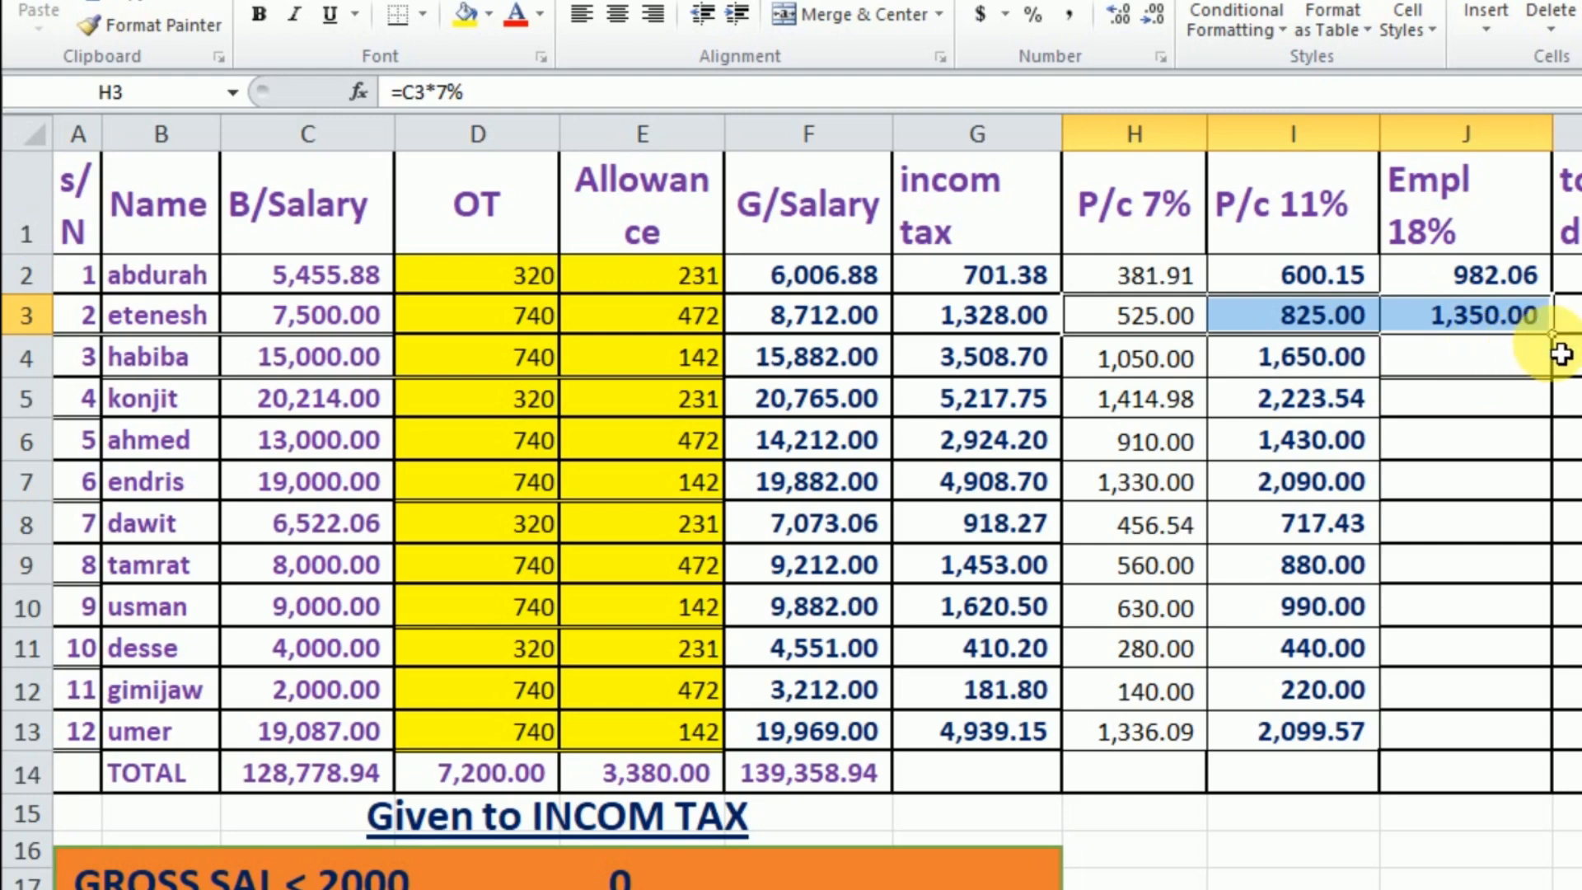
click(1526, 318)
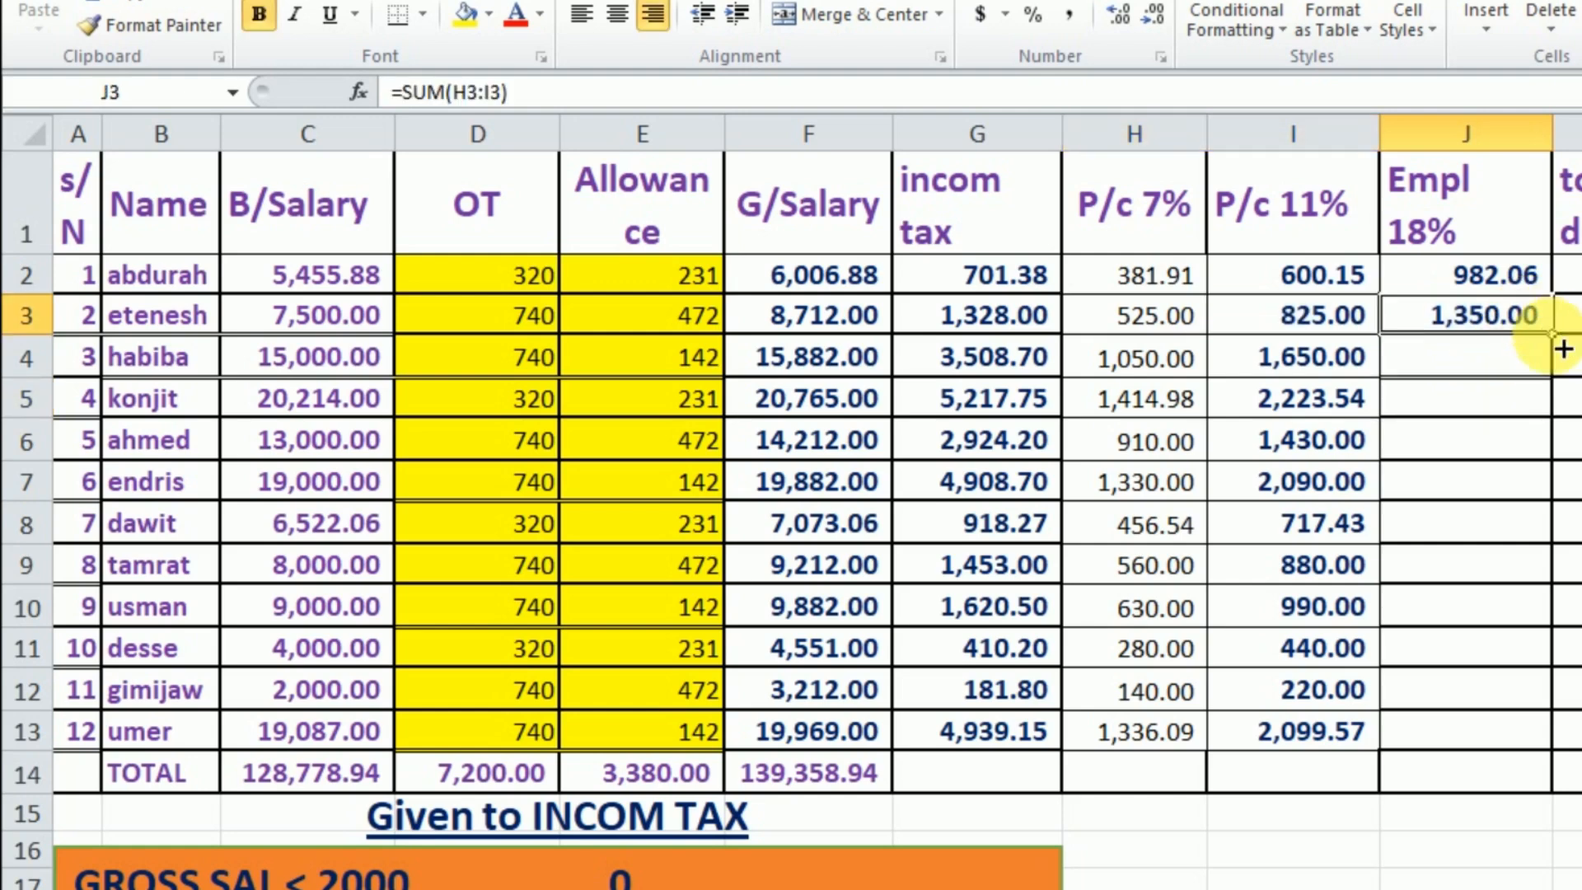
double_click(1563, 348)
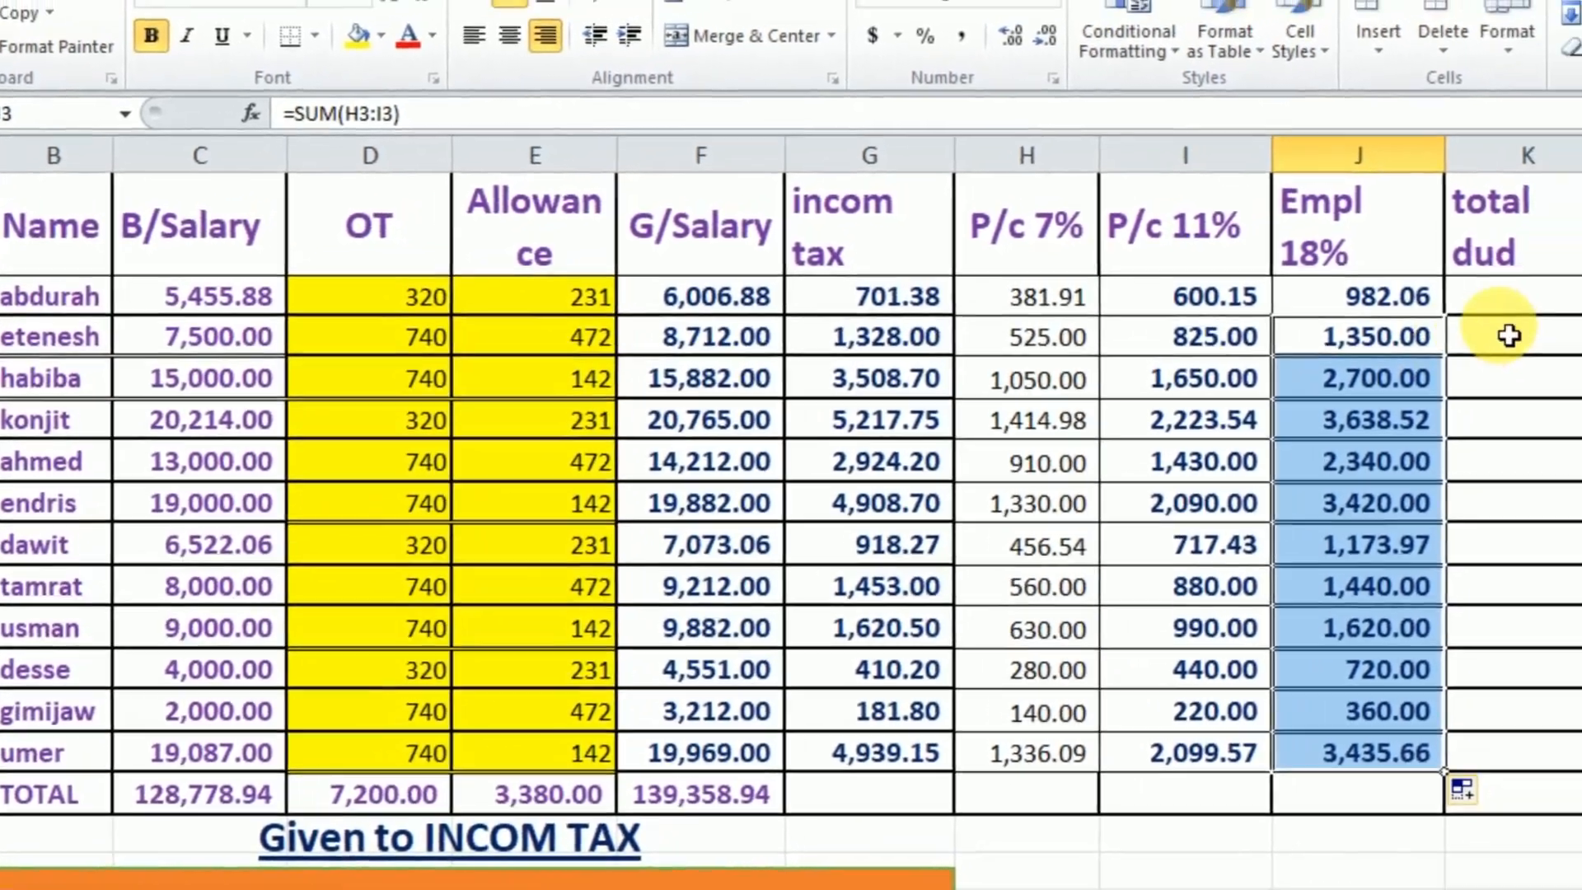
- Enter =G2+H2 in K2 for the first employee's total deduction and fill the formula down the column to K13
click(1463, 301)
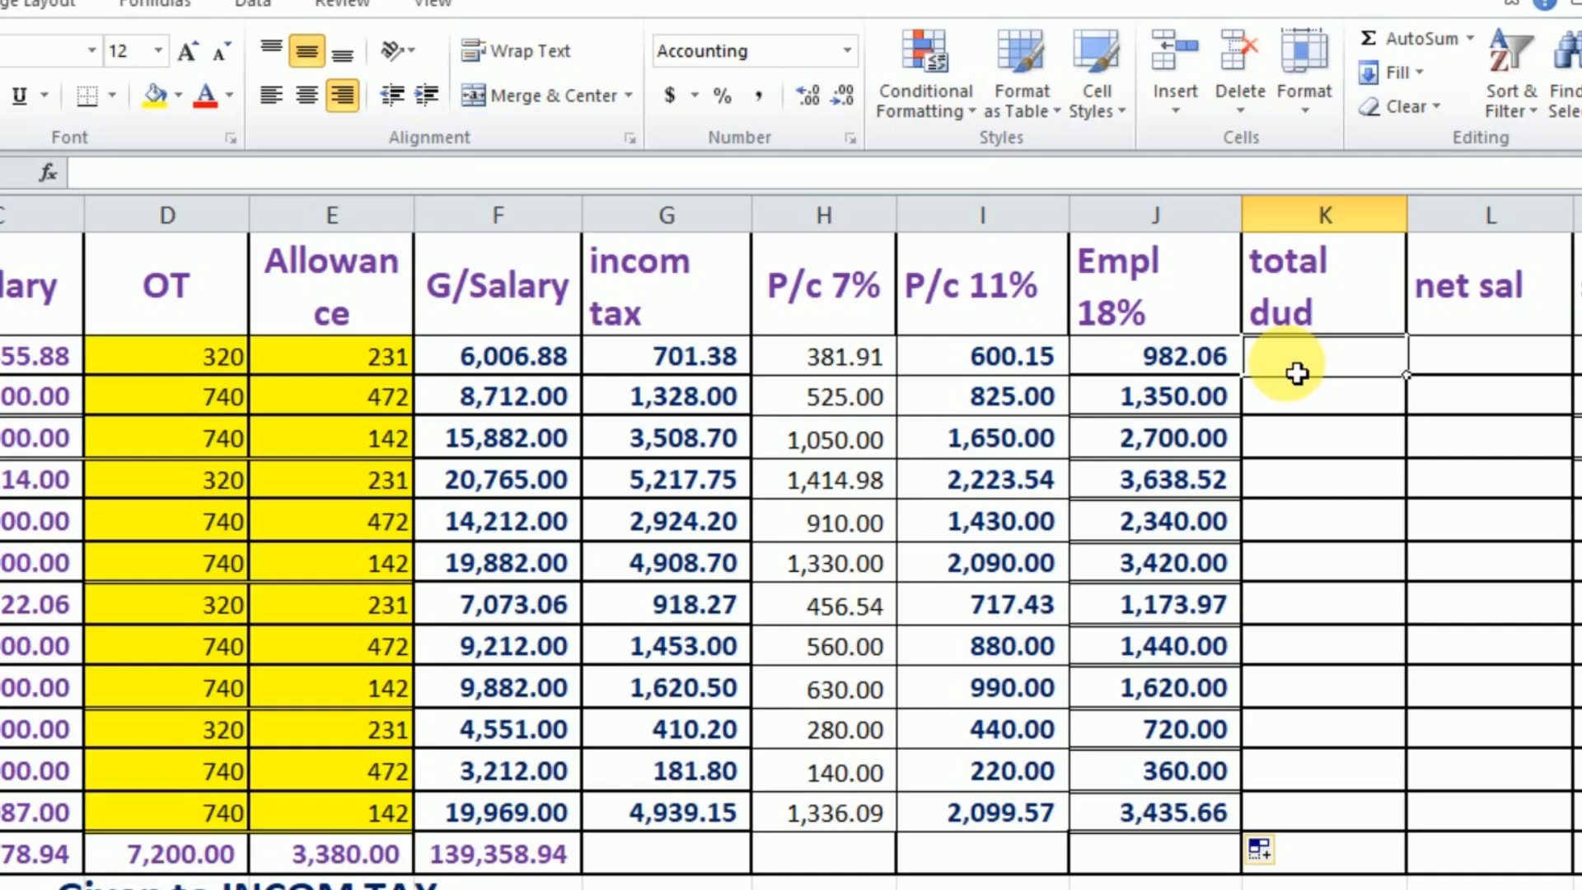
text(=)
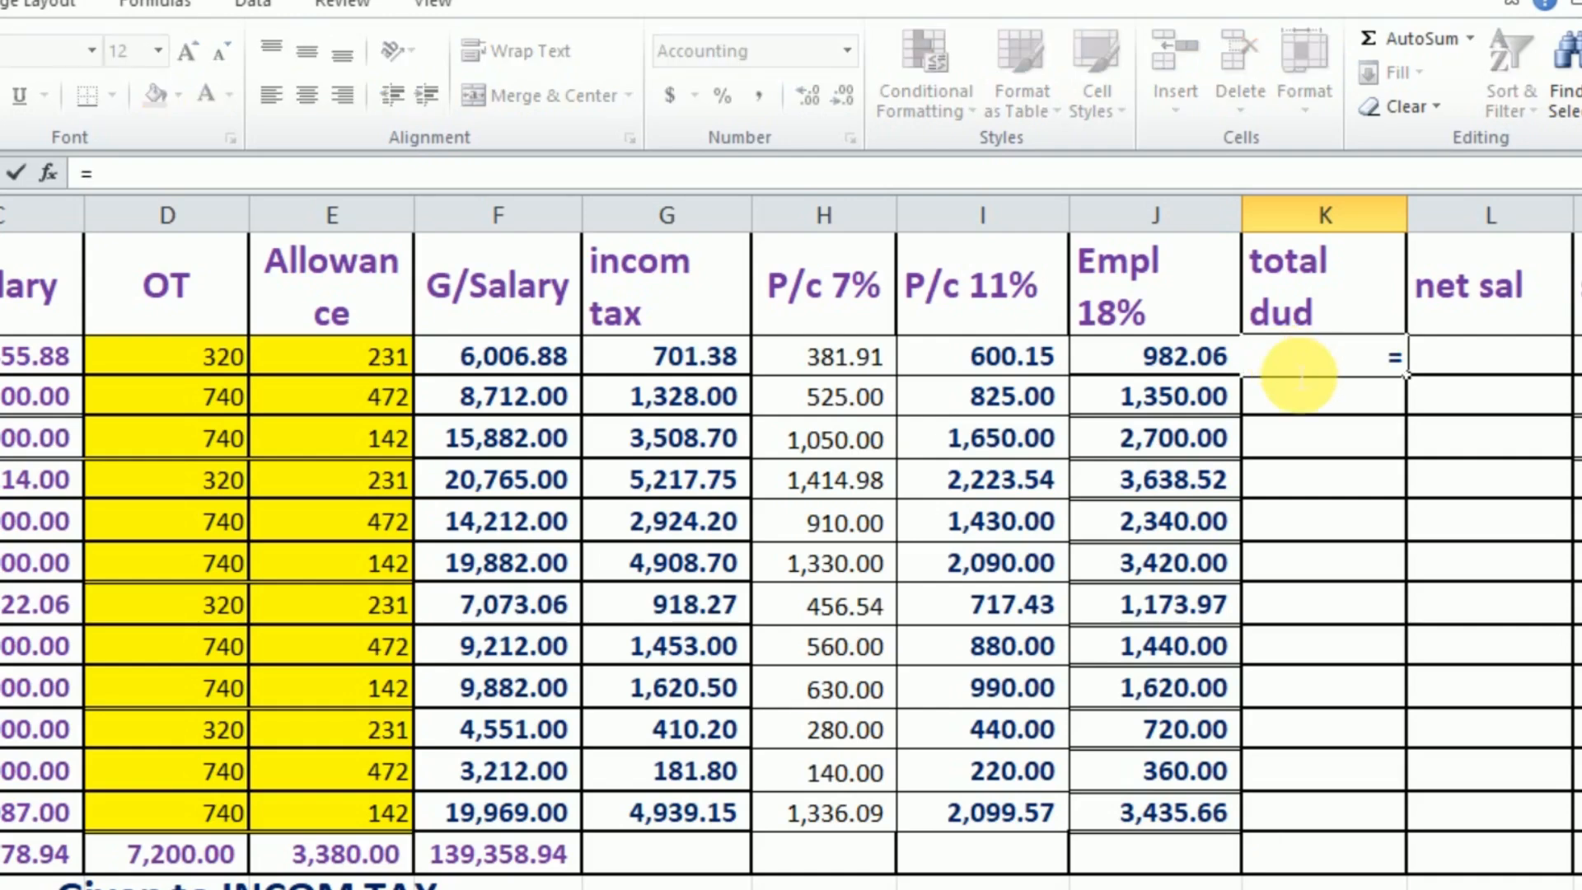
click(703, 363)
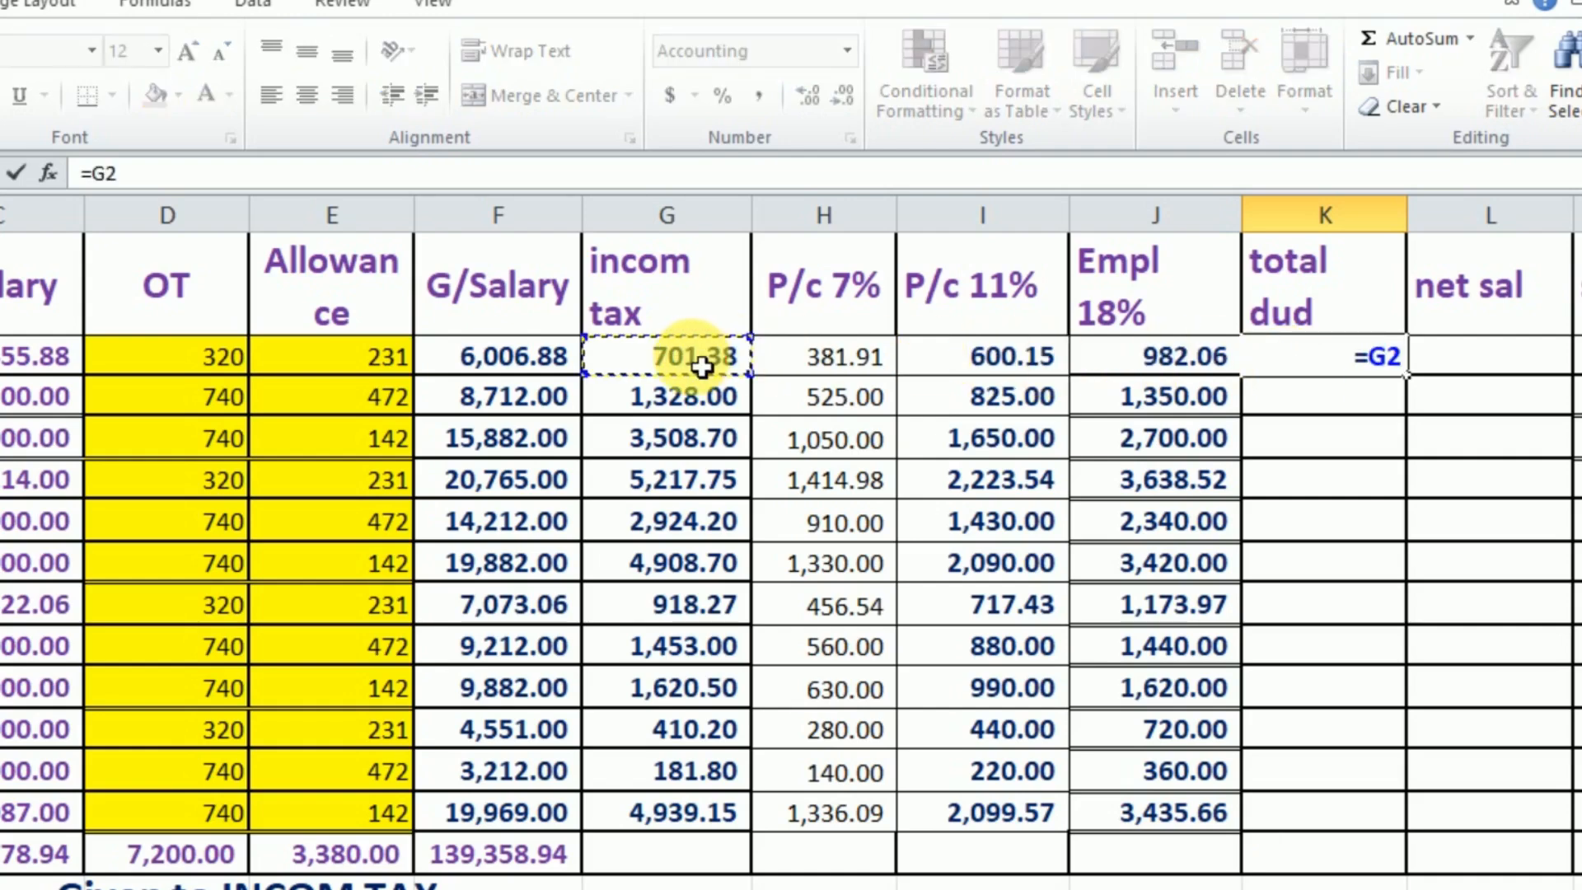
text(+)
click(839, 367)
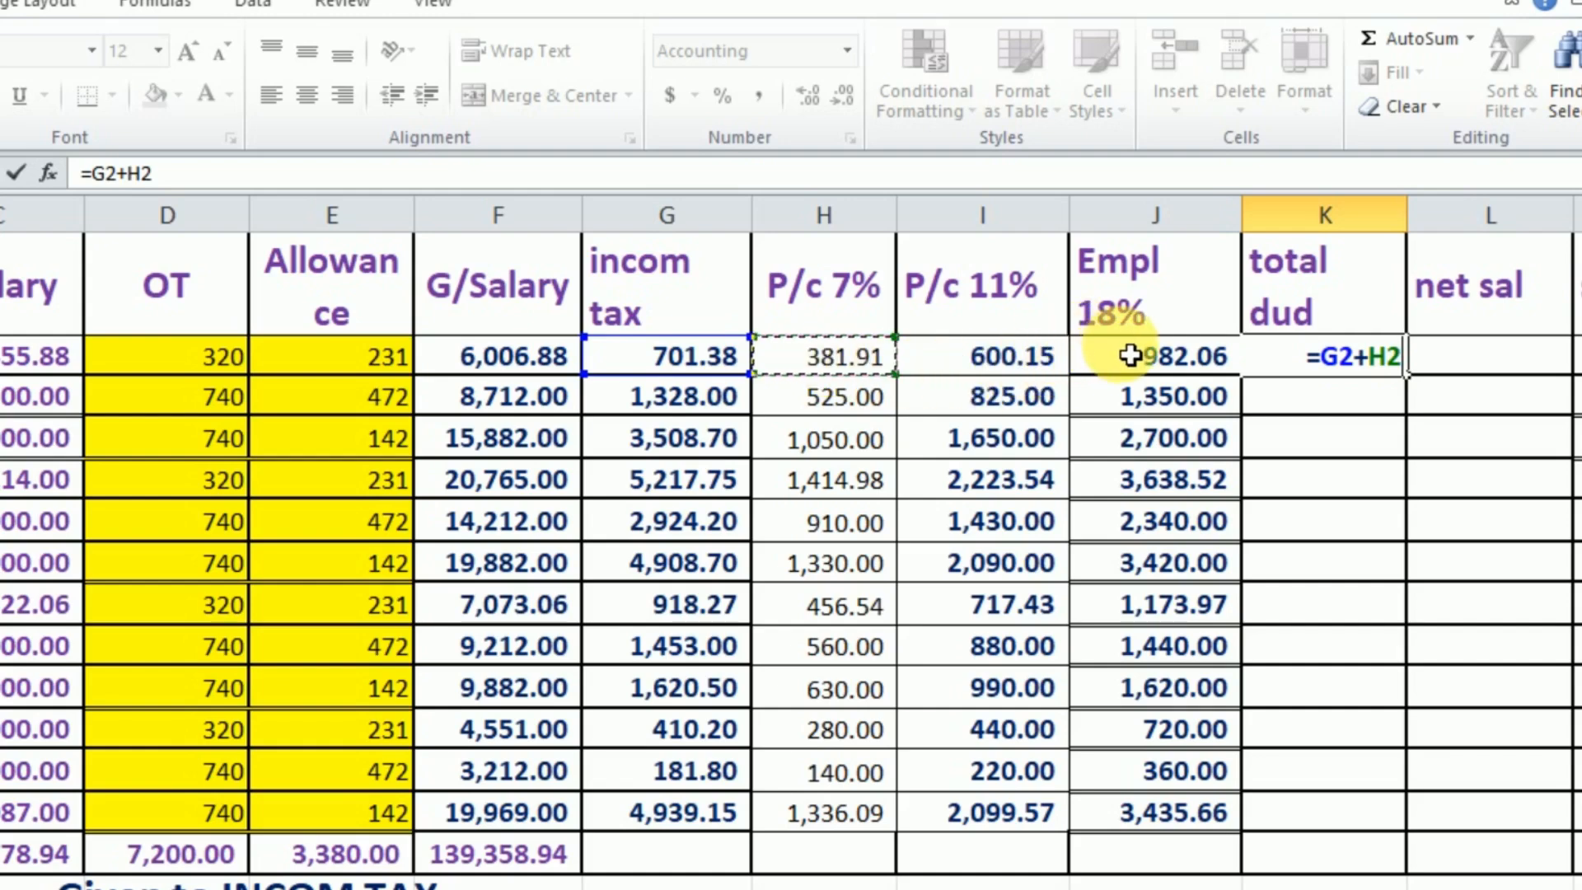
key(Return)
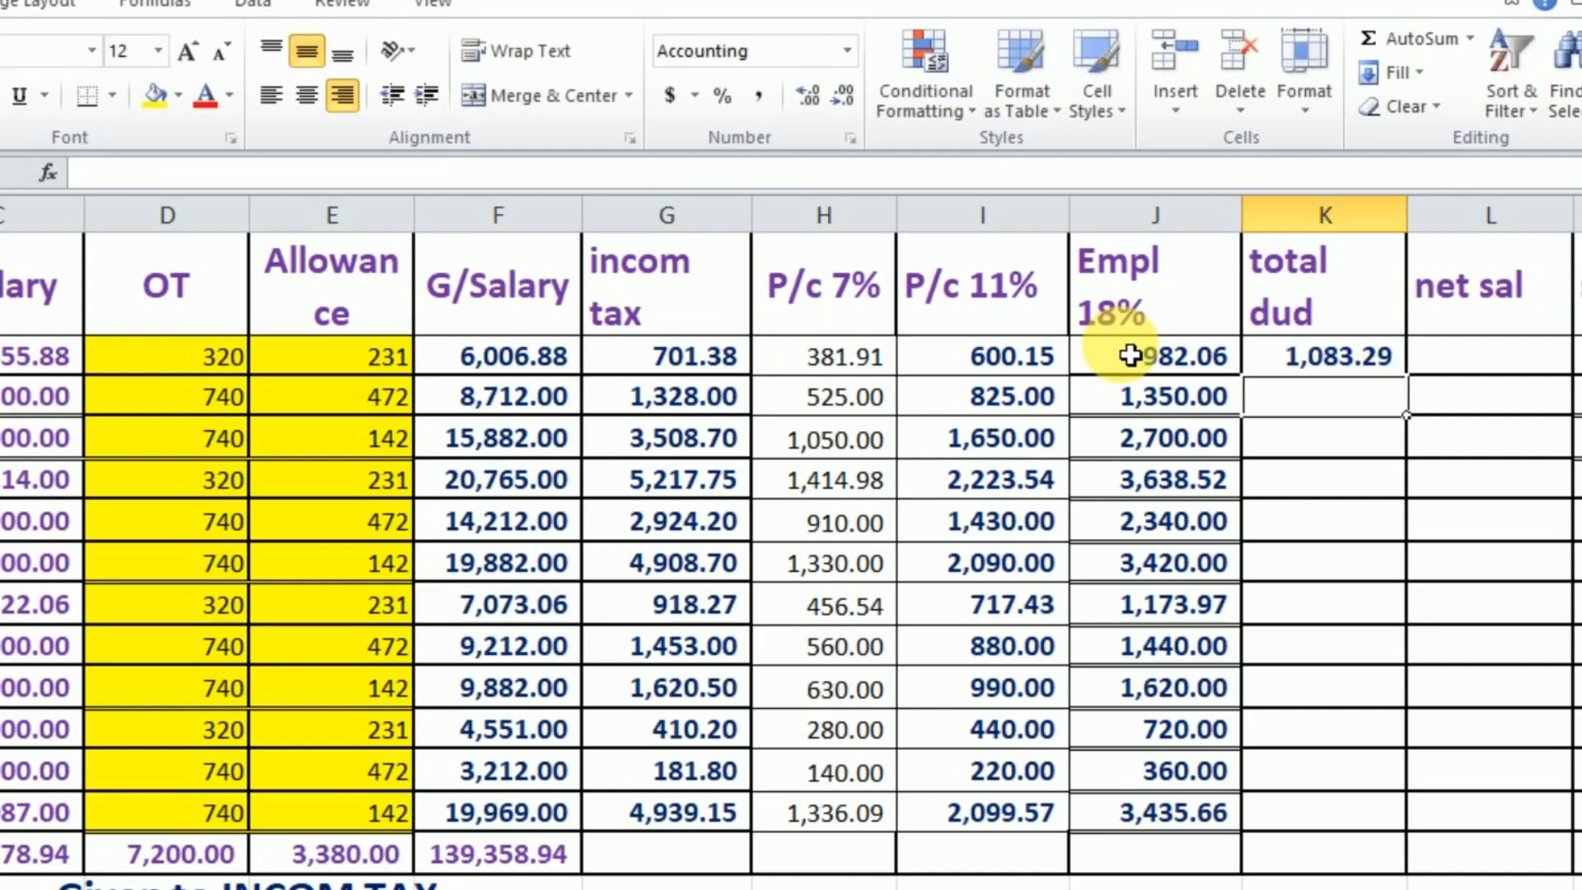
click(1352, 356)
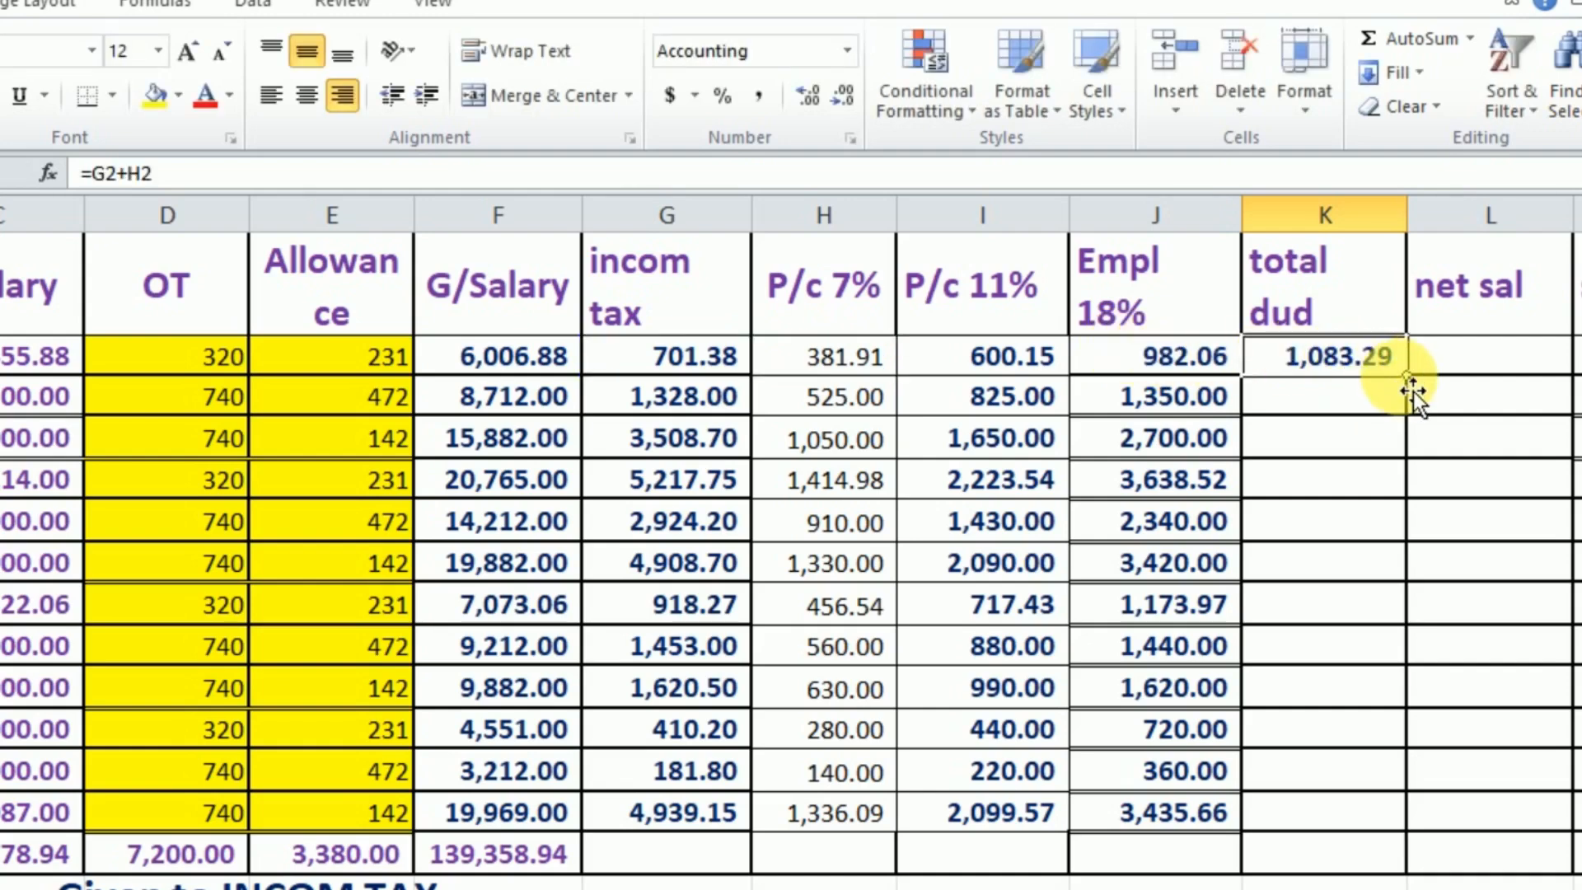
drag(1417, 387, 1409, 823)
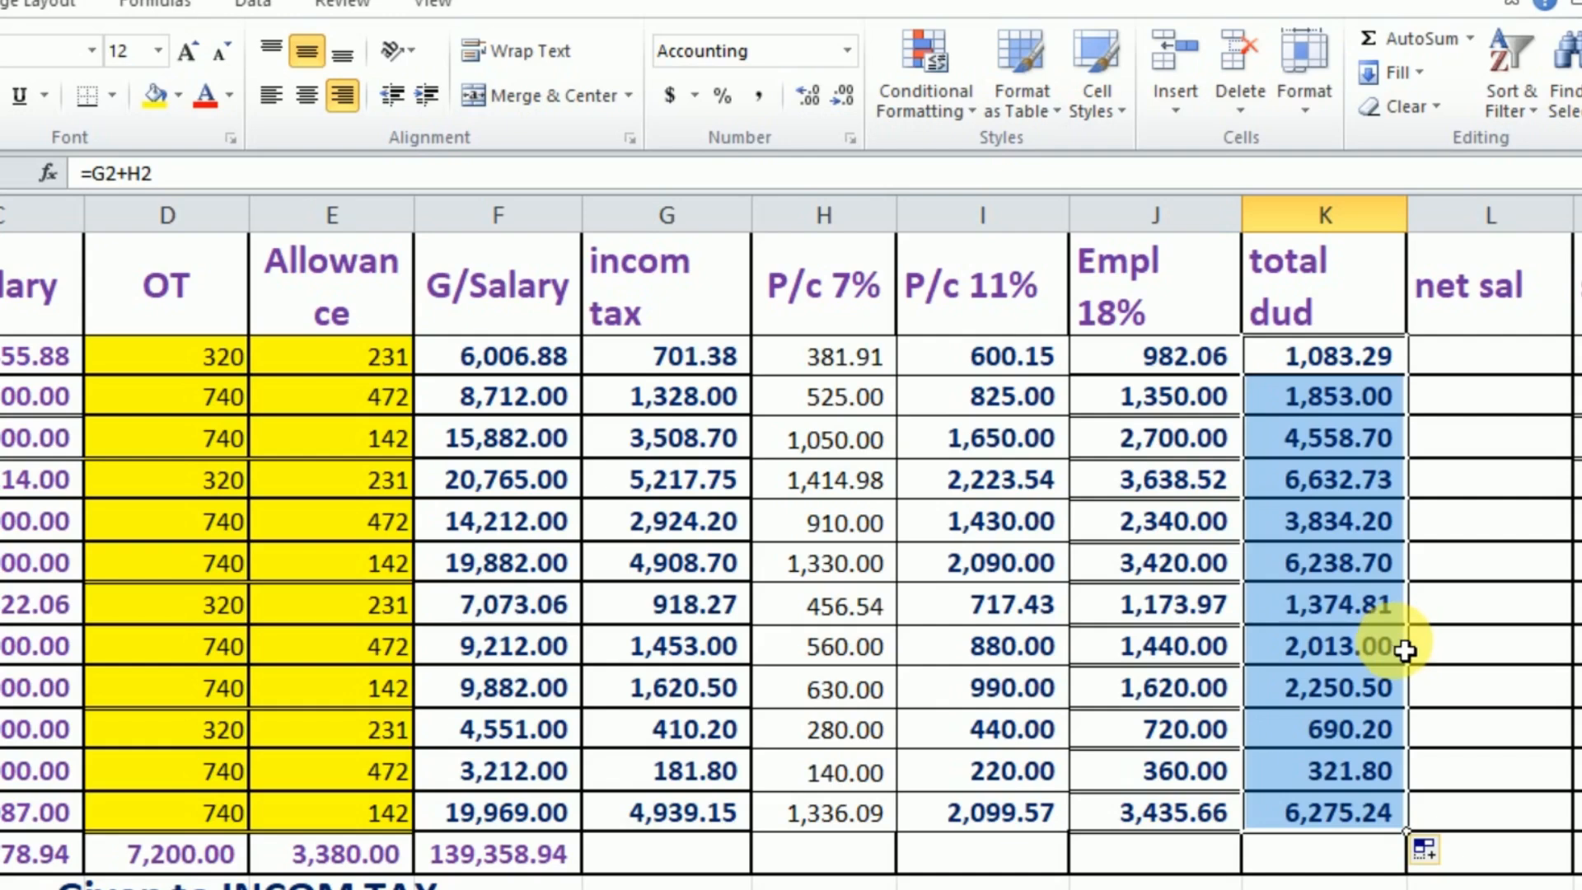
- Calculate the first employee's net salary in L2 with =F2-K2 and fill the formula down the column to L13
click(1486, 360)
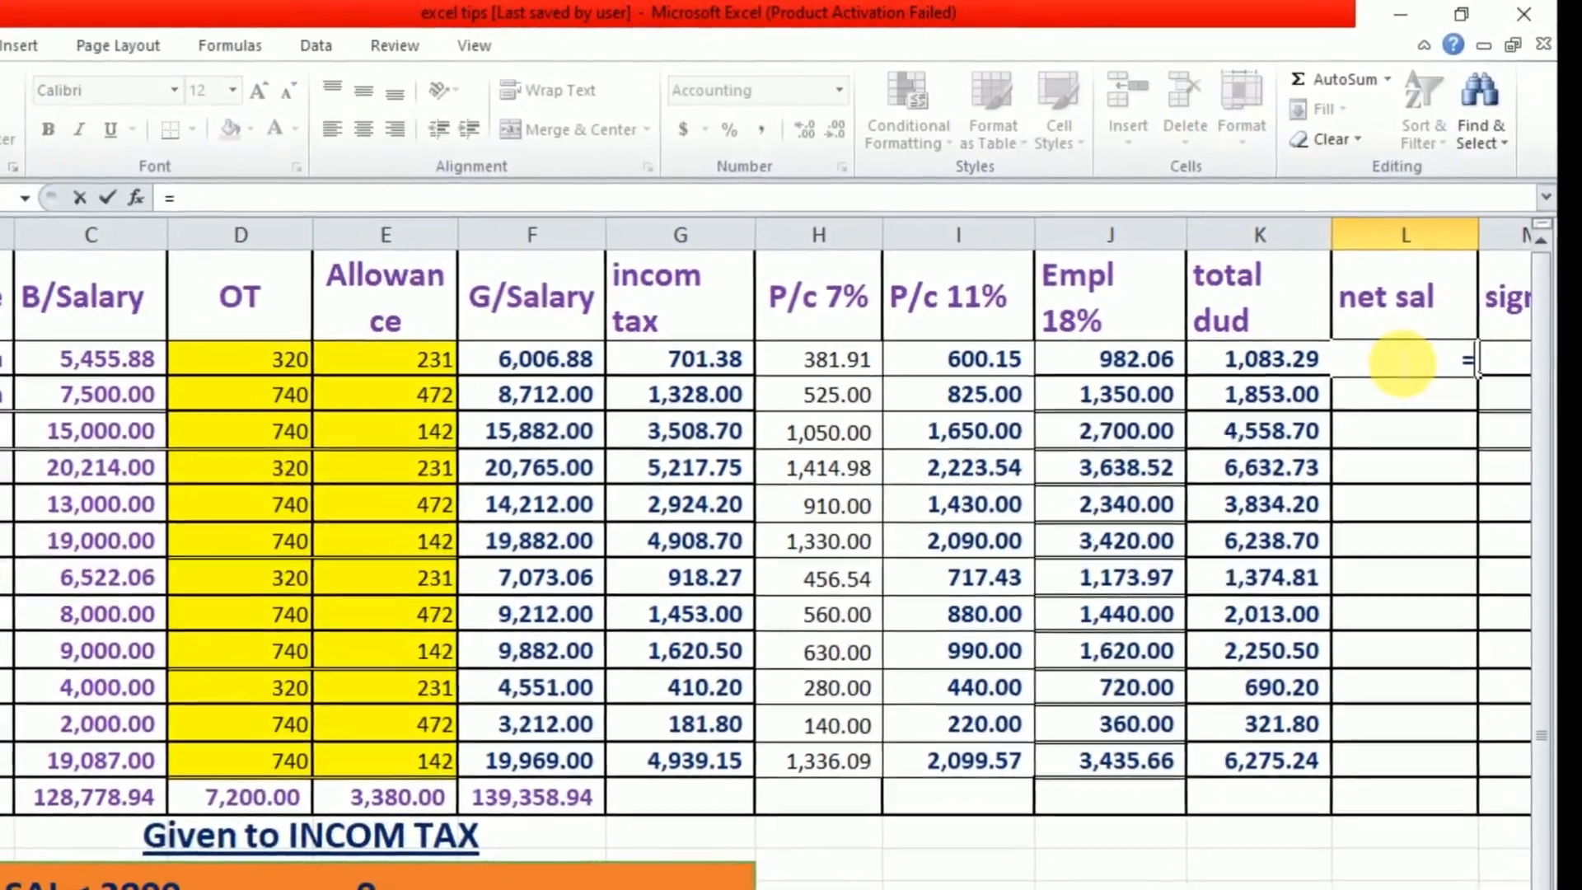
text(=)
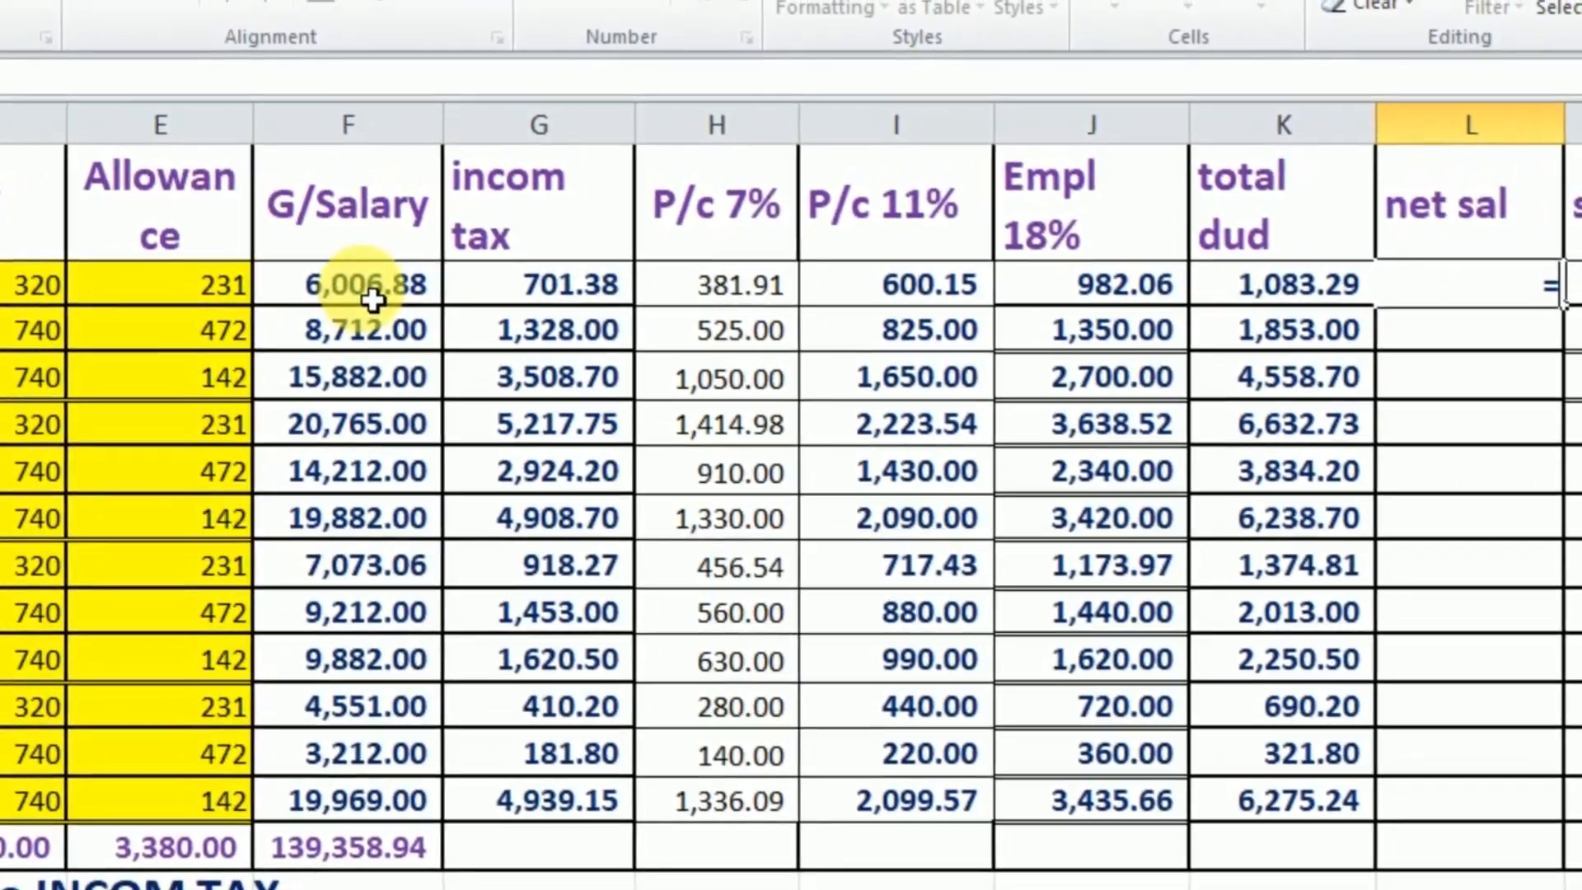
click(372, 301)
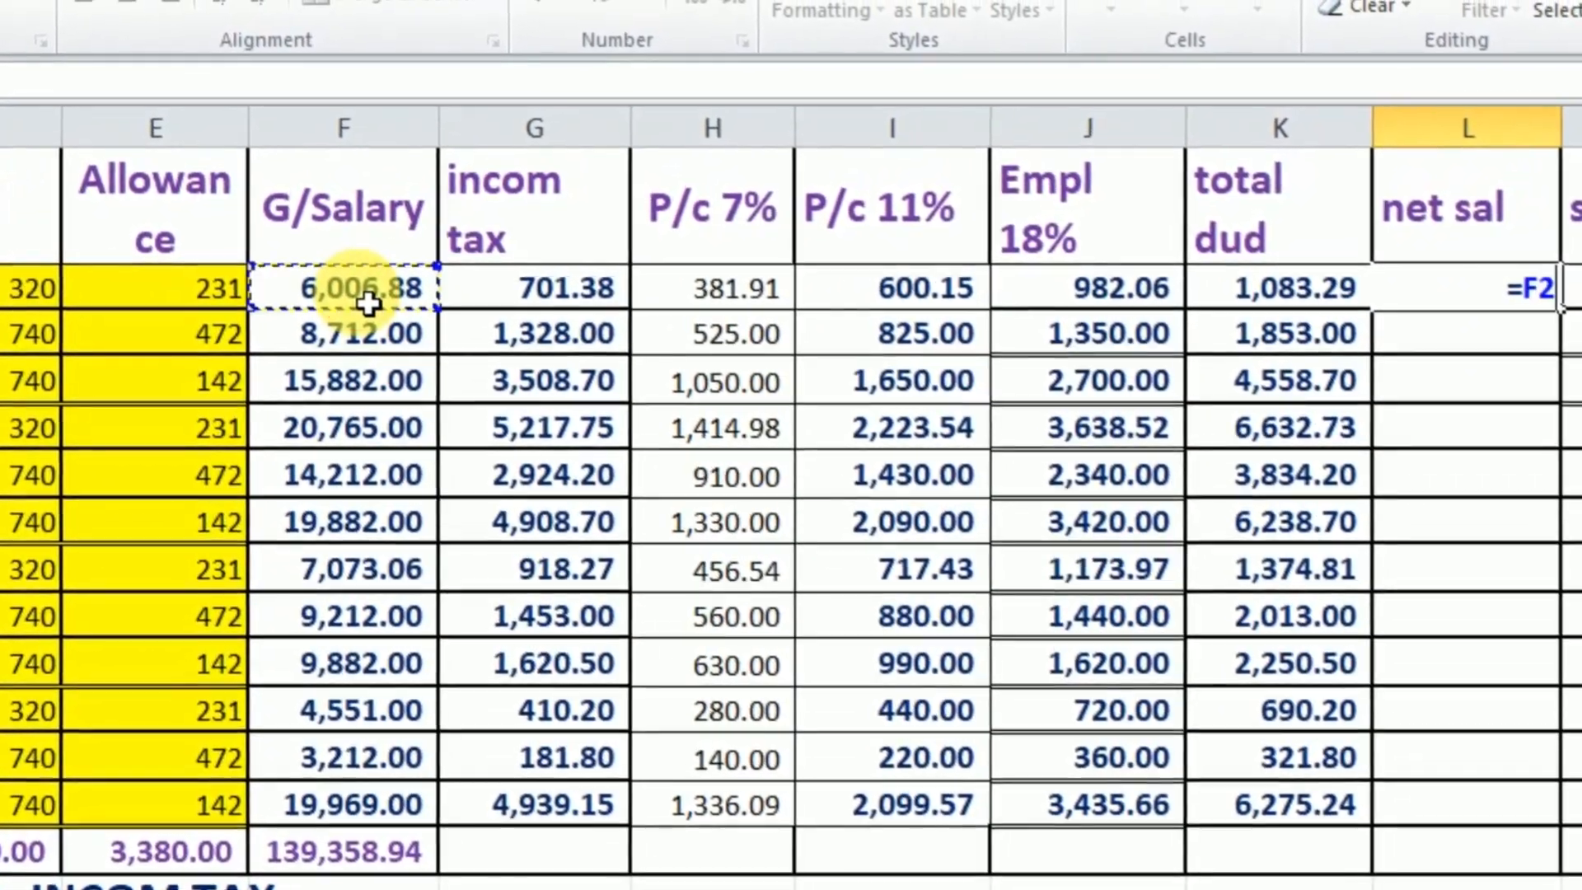
text(-)
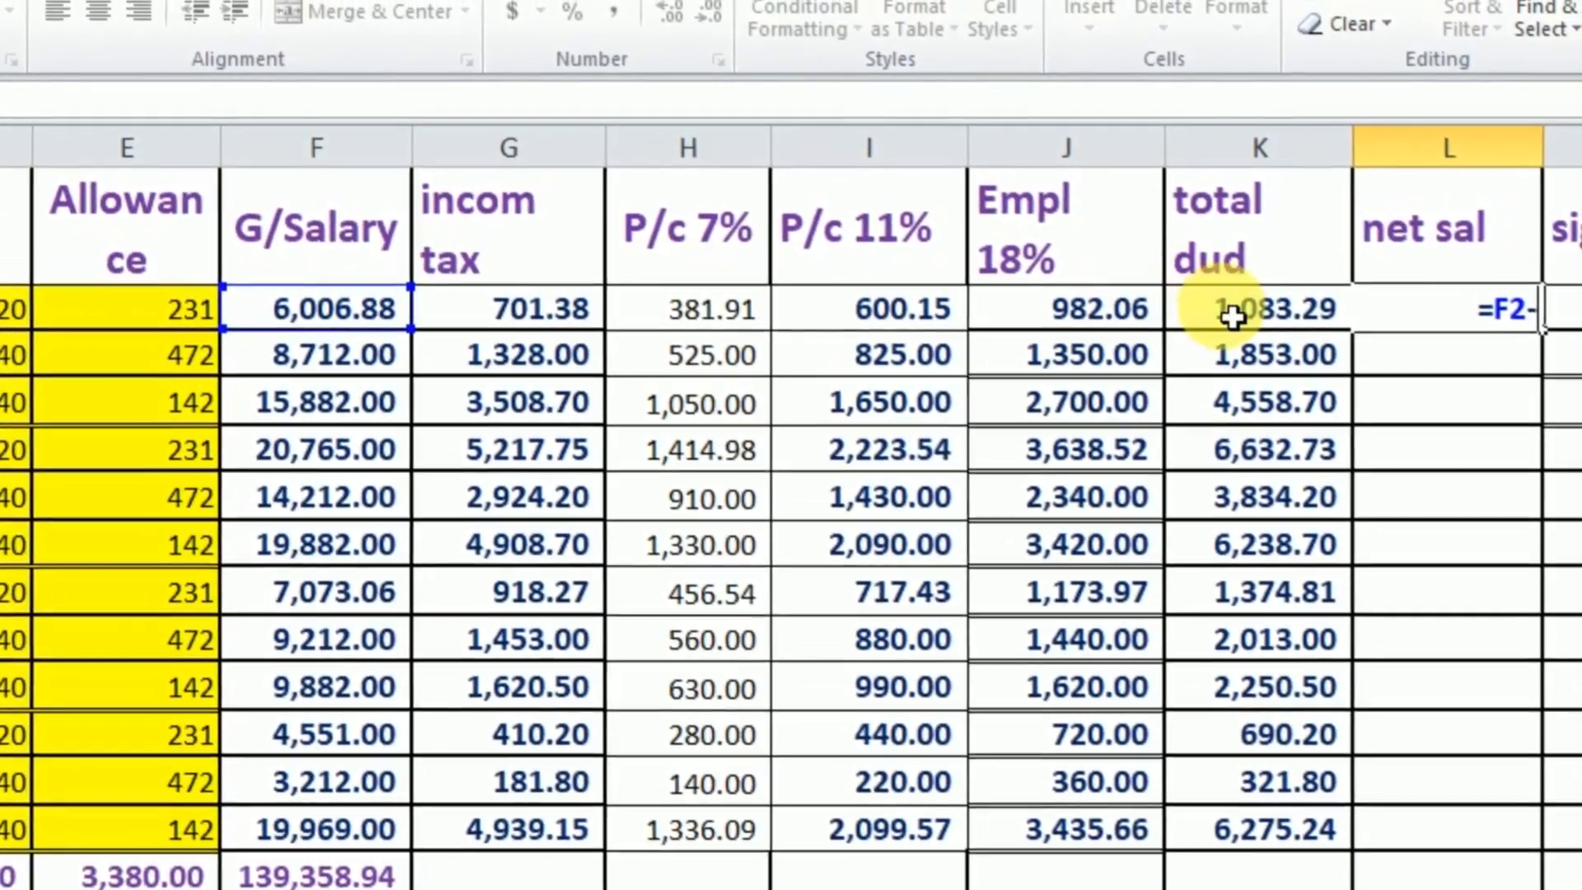
click(1245, 317)
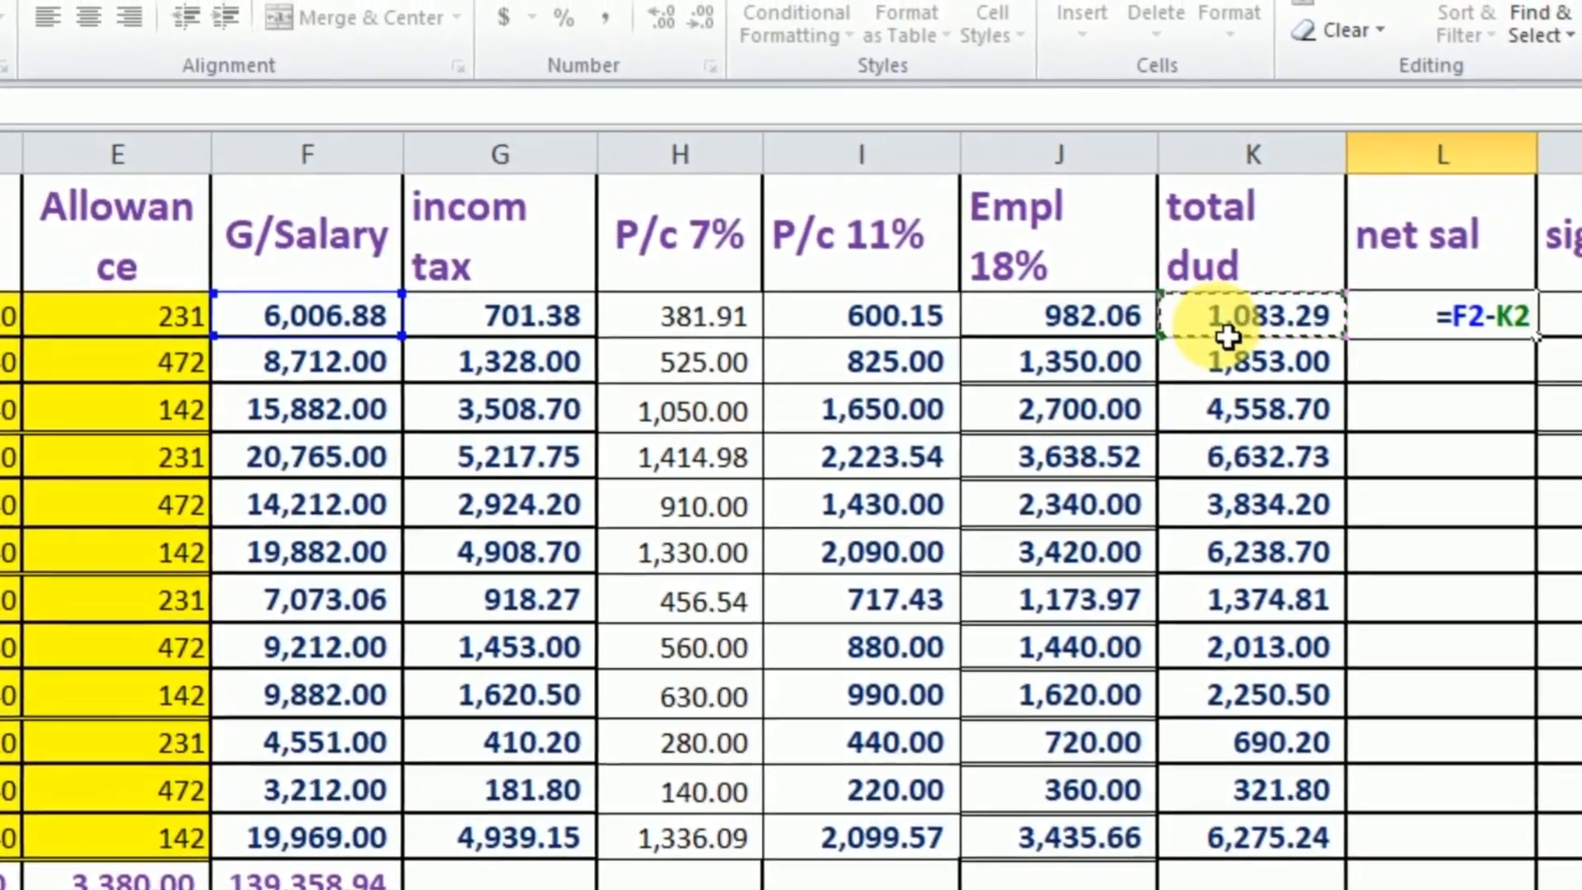
key(Return)
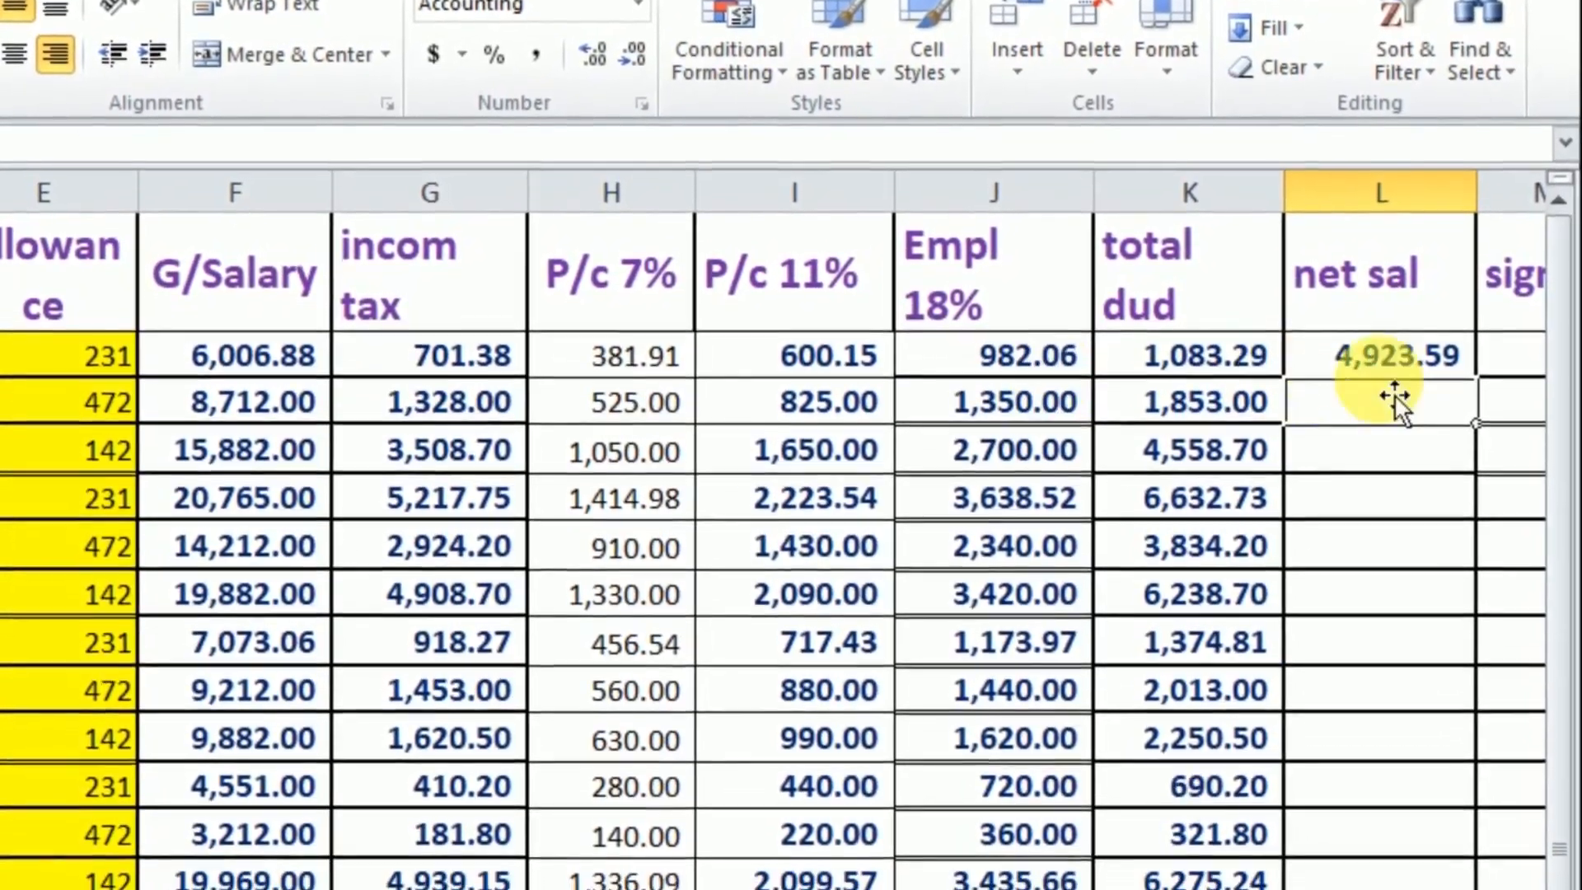
click(1409, 367)
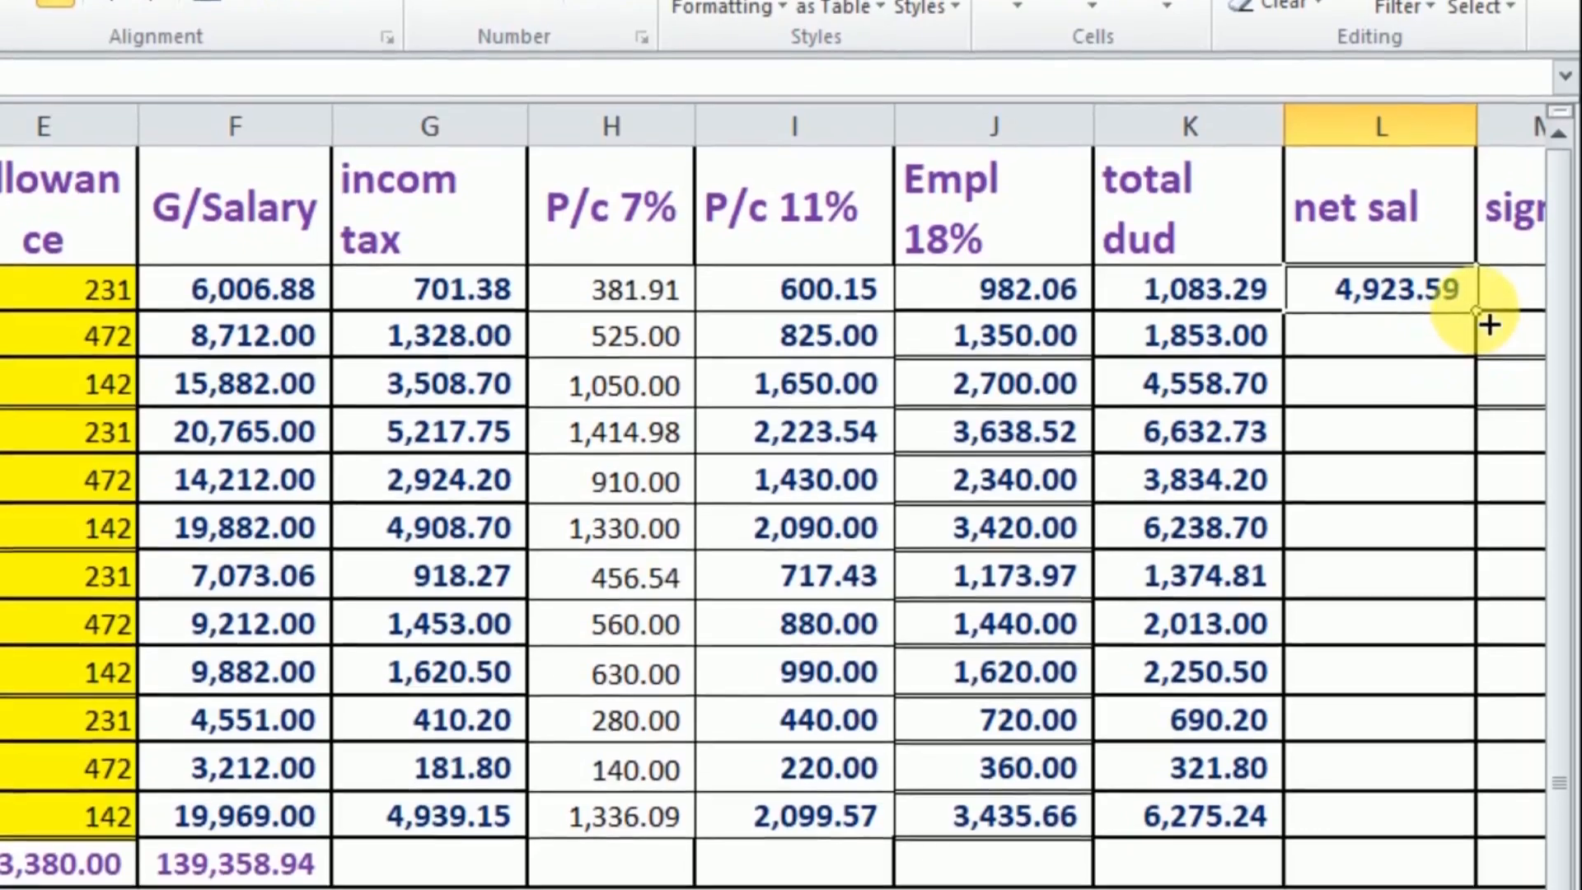
drag(1477, 325, 1484, 641)
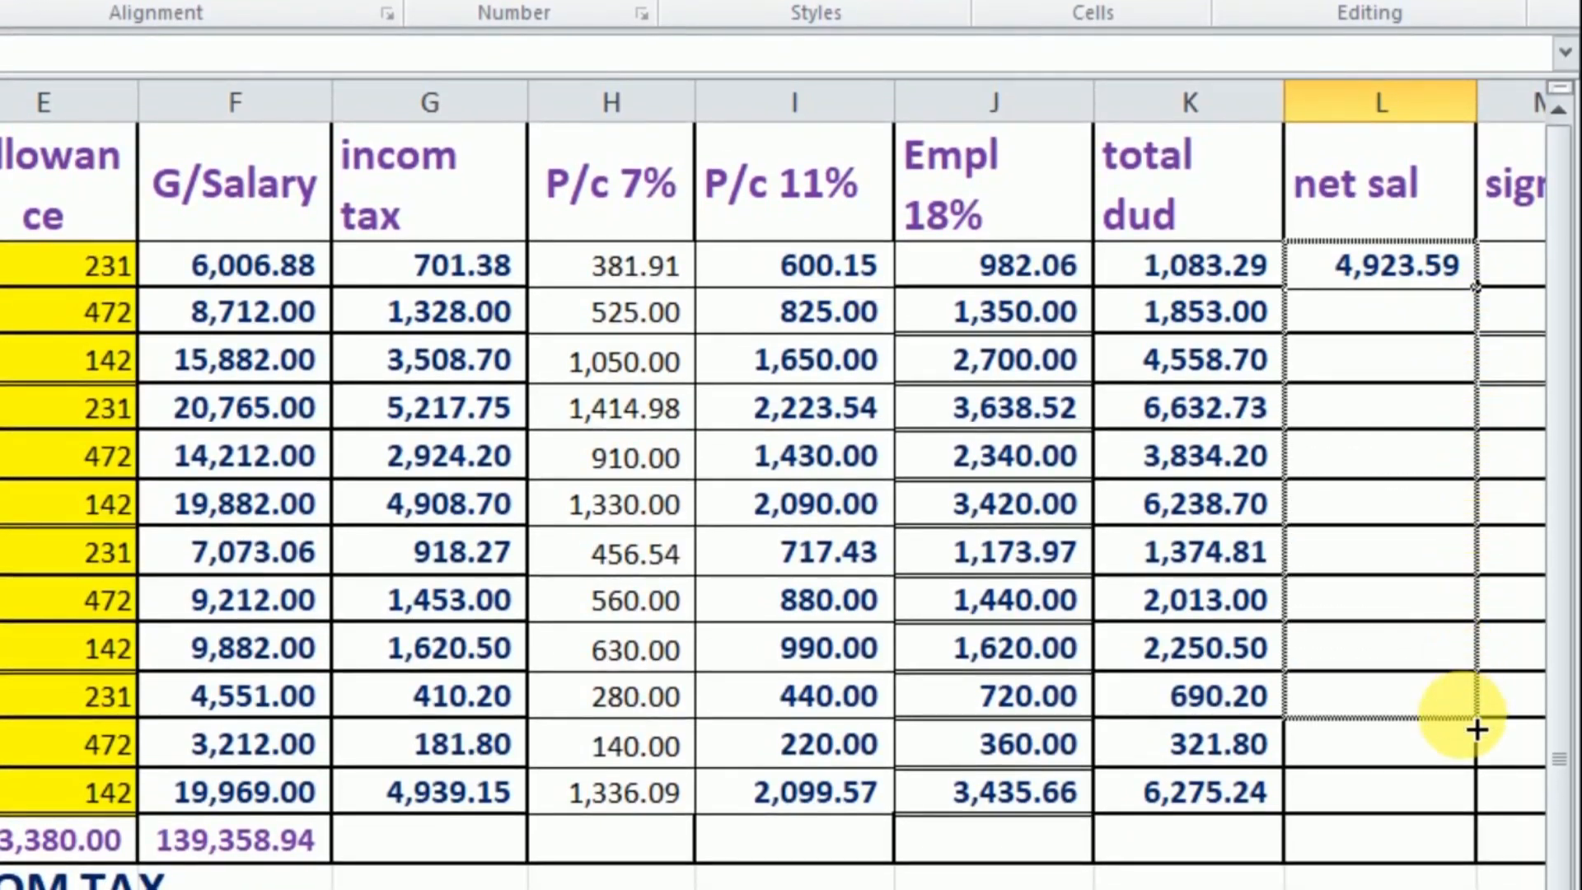
drag(1474, 814, 1446, 783)
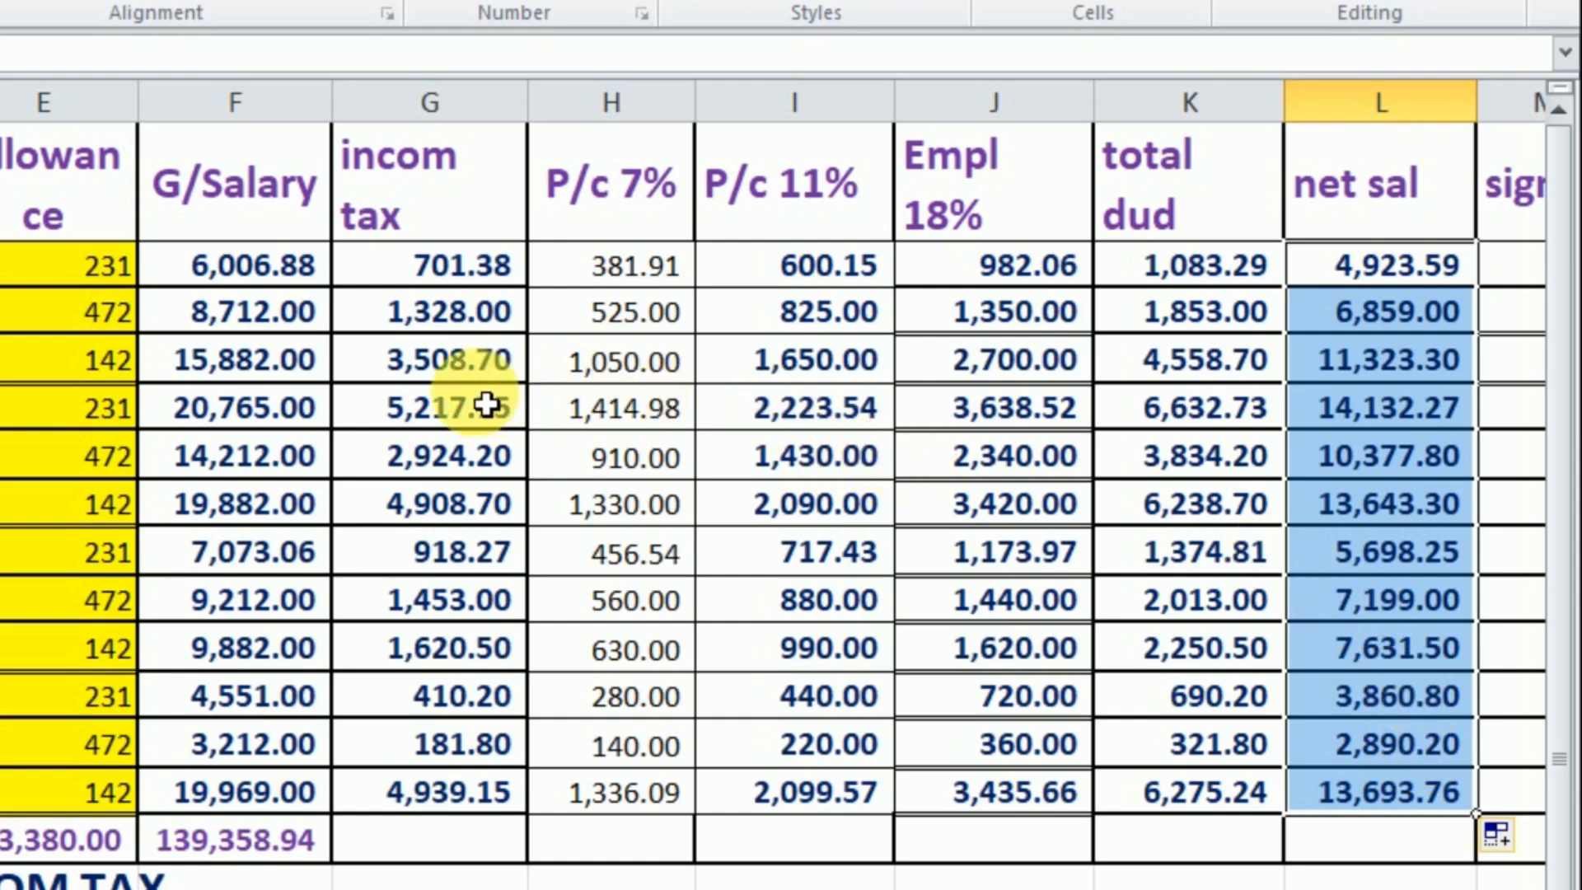
- Clear the calculated values in F3:L13 and refill that range from the first employee's formulas in F2:L2 all at once
drag(250, 334, 1365, 814)
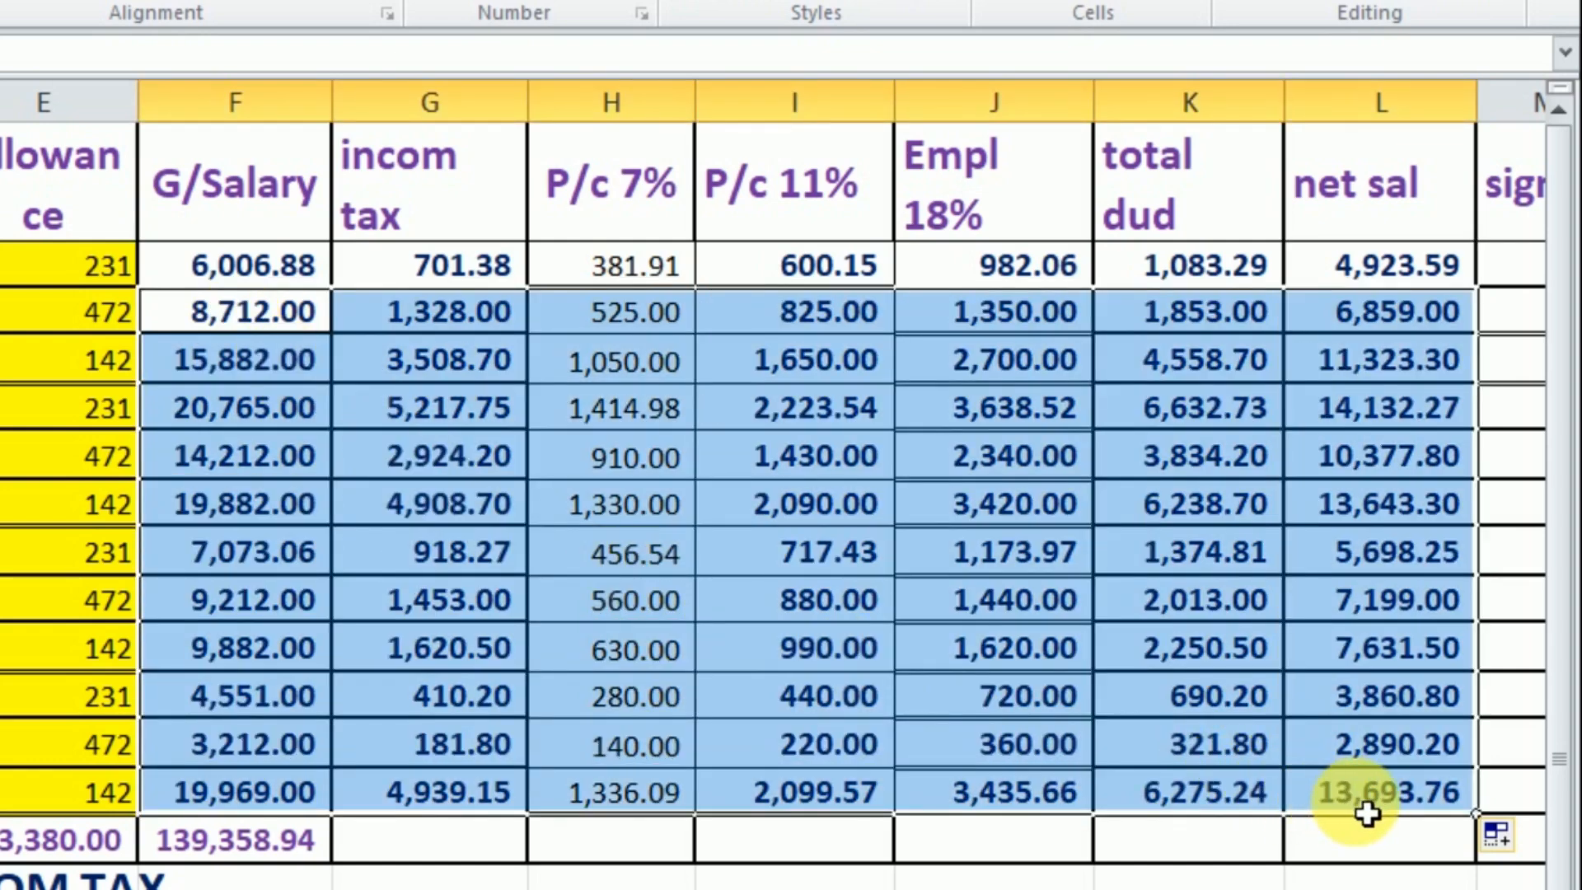
key(Delete)
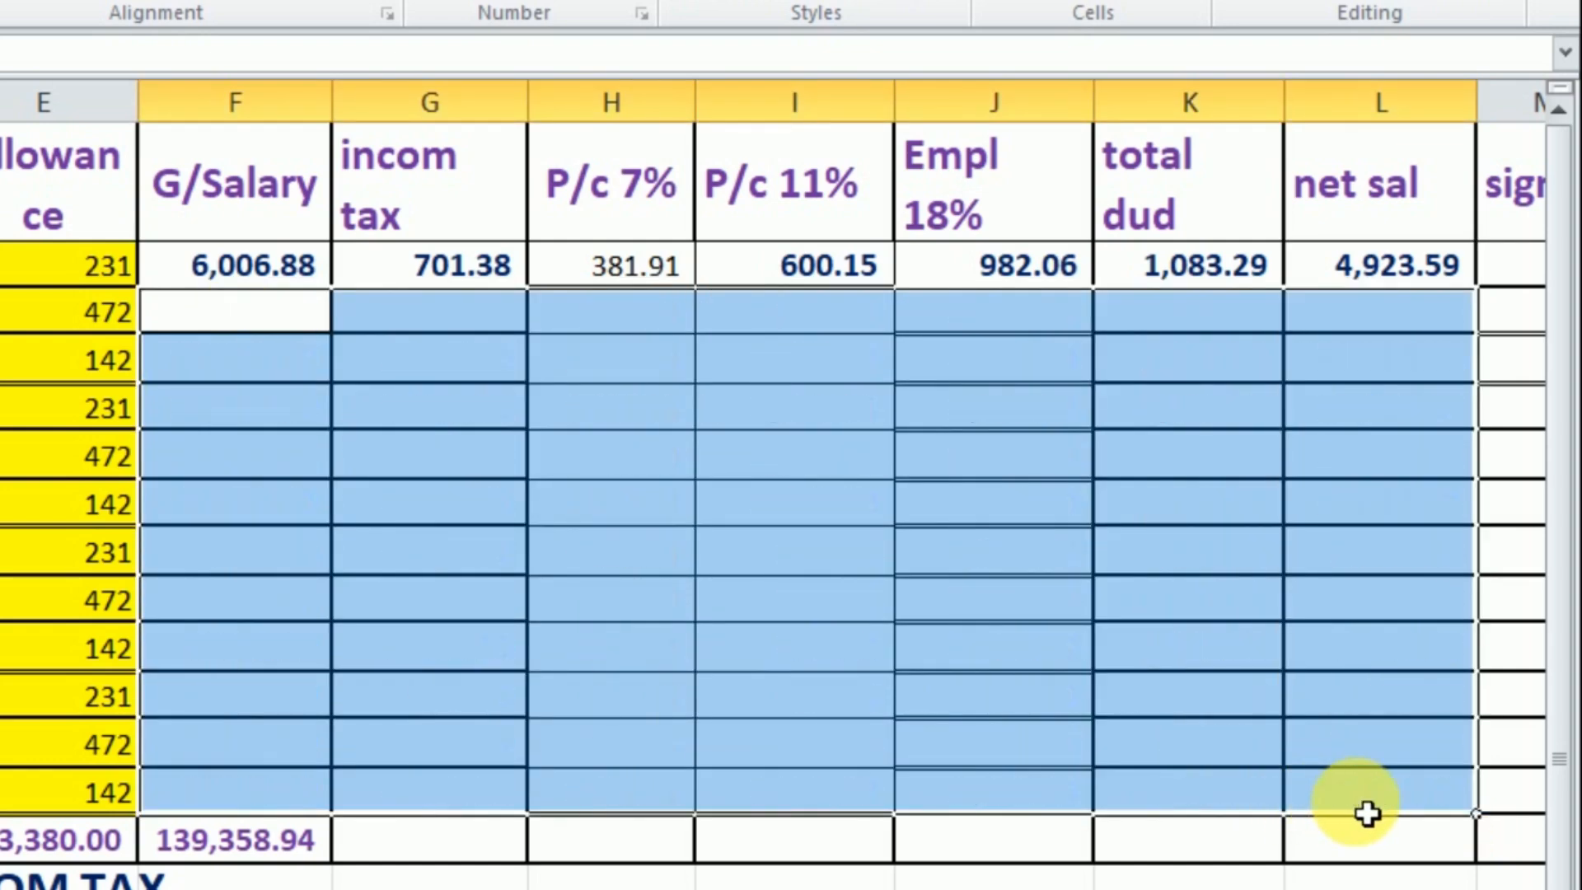
click(1051, 888)
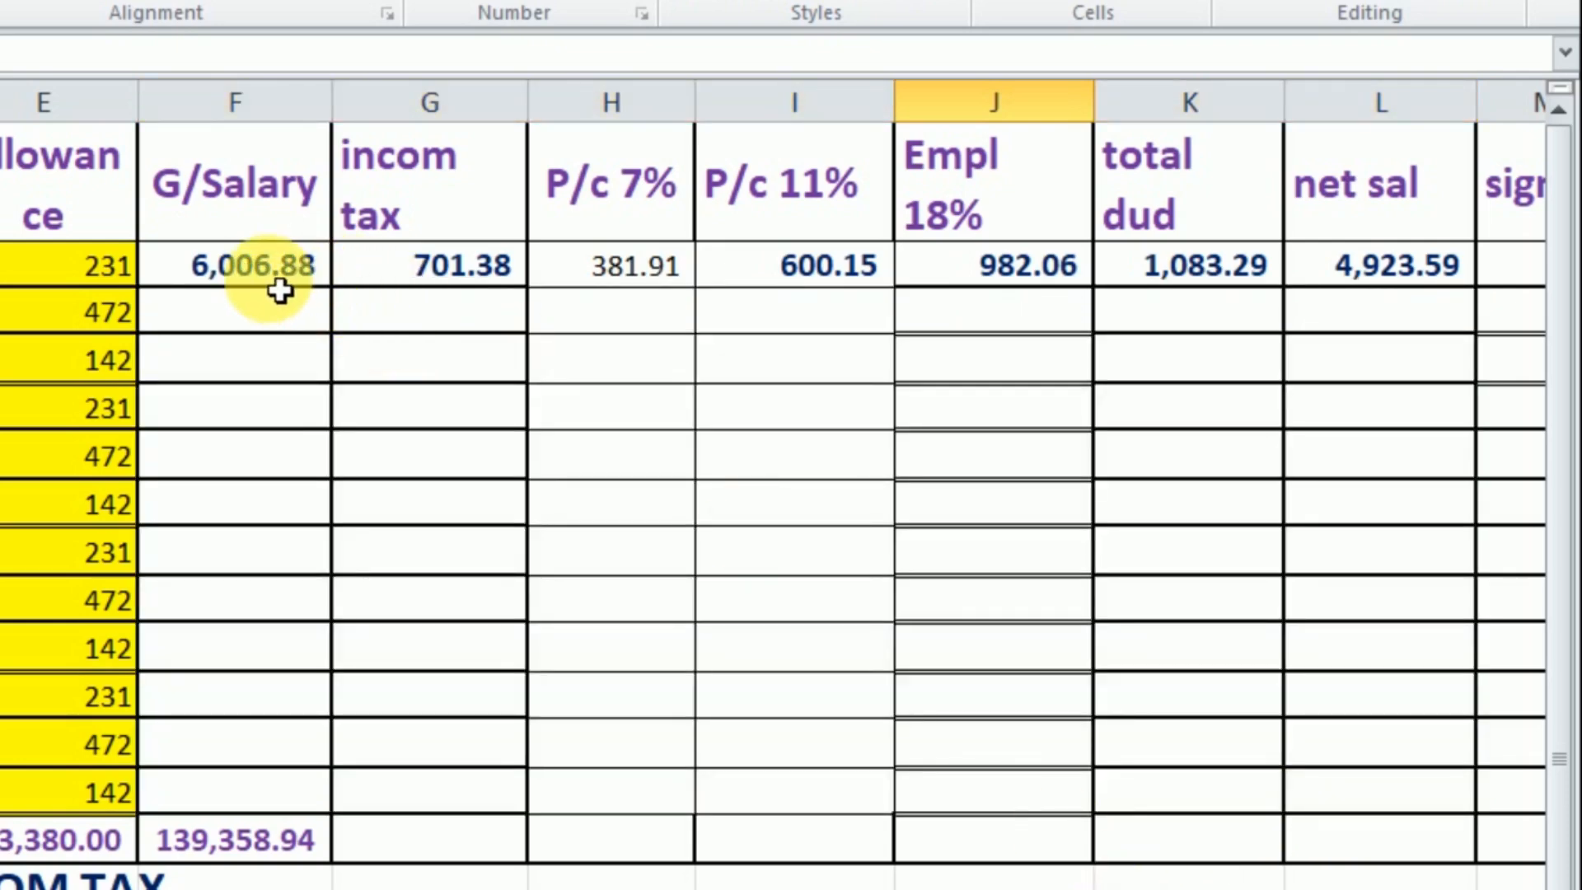
drag(280, 290, 1375, 295)
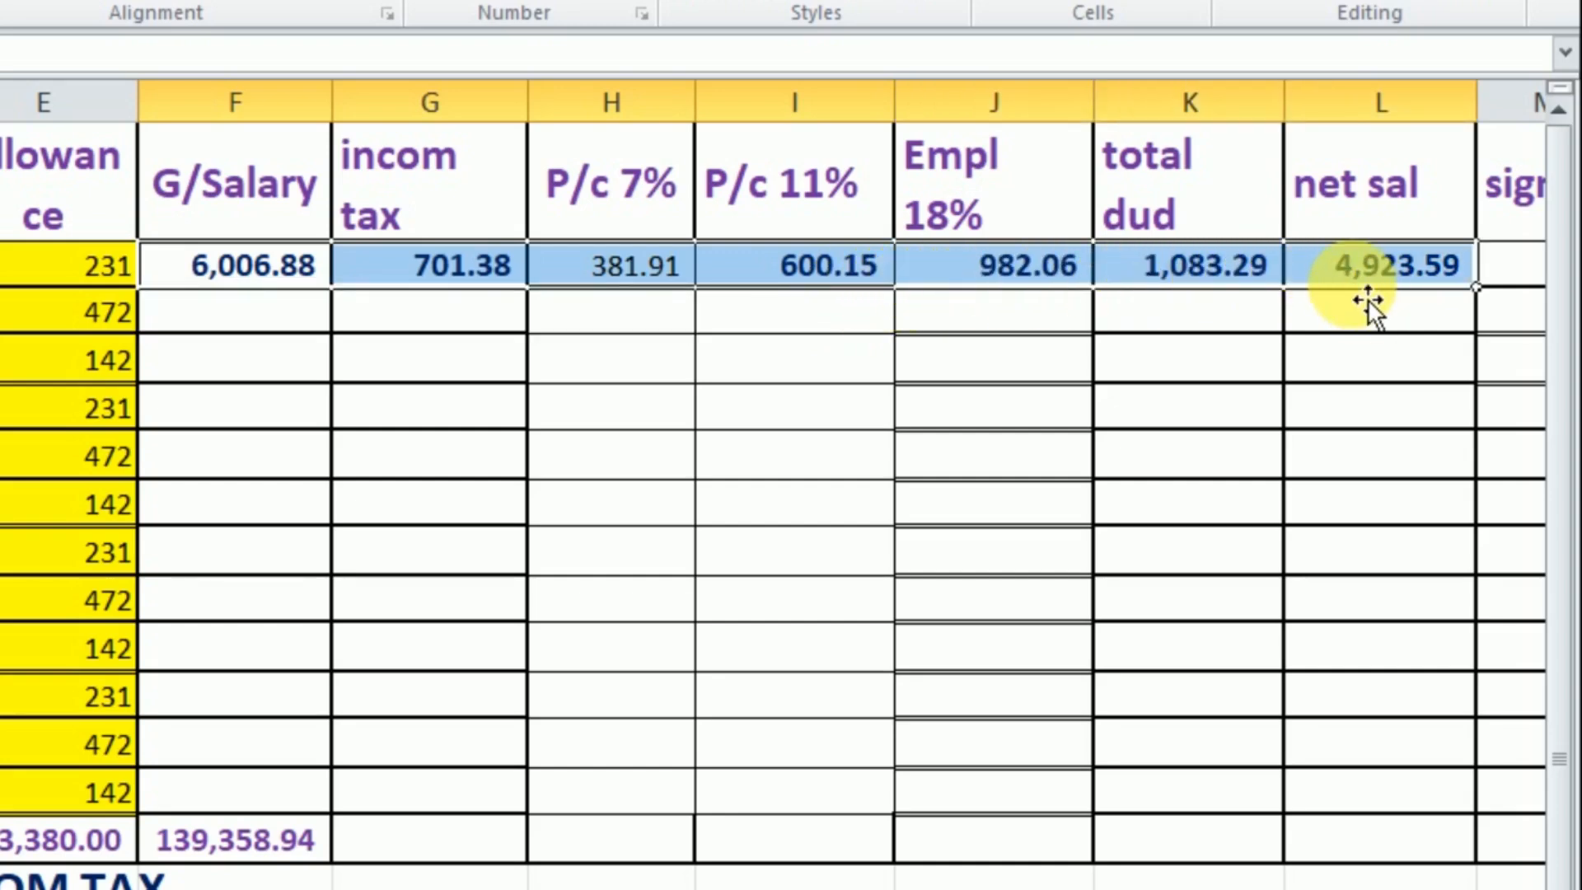
double_click(1487, 298)
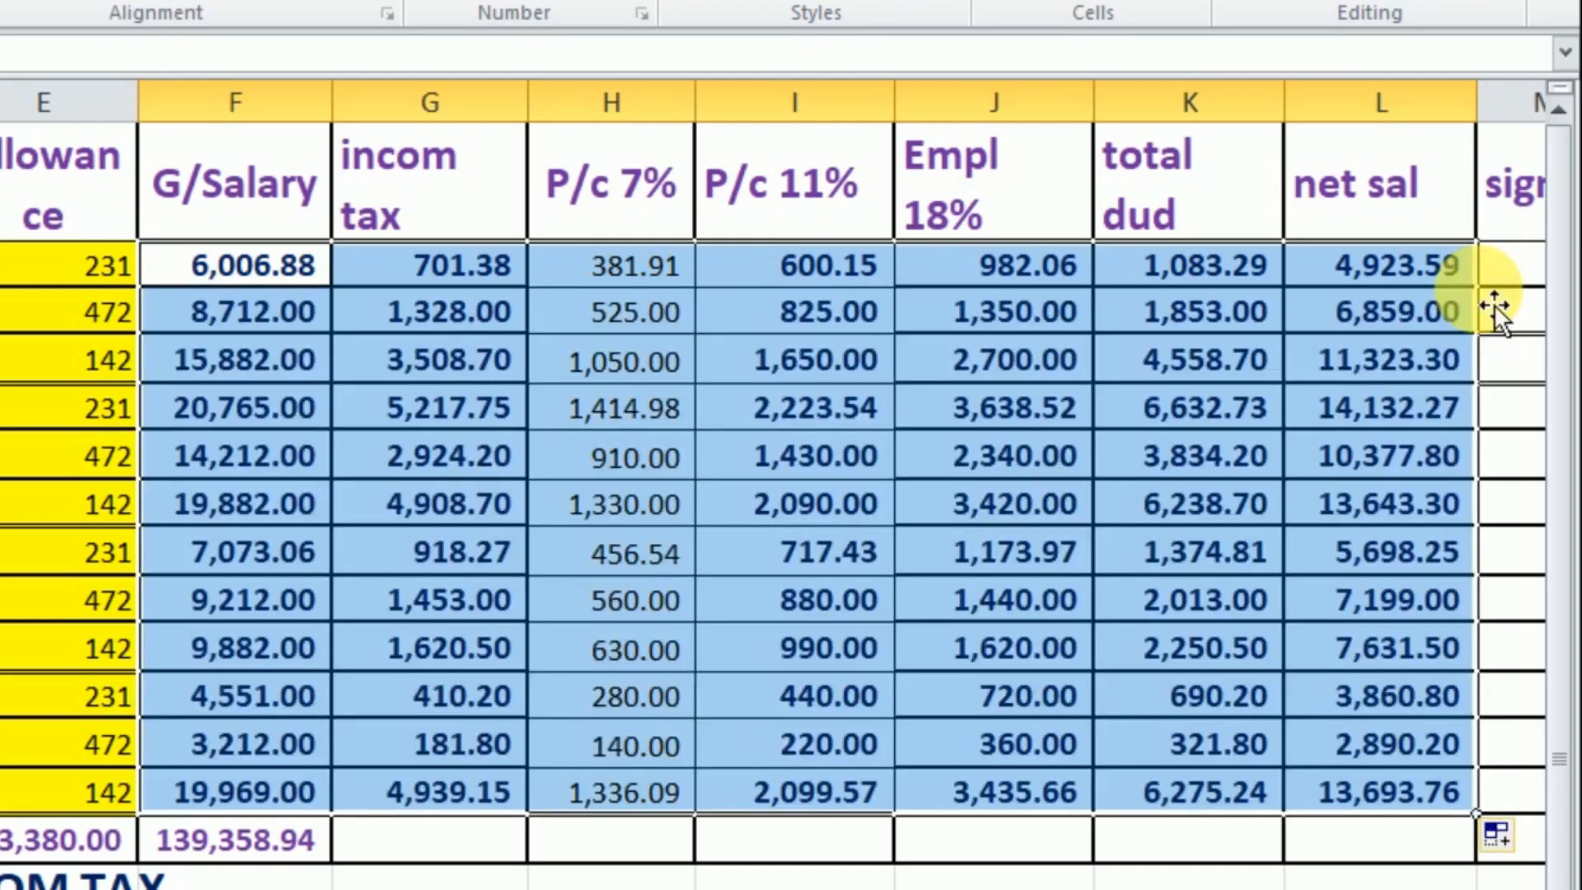